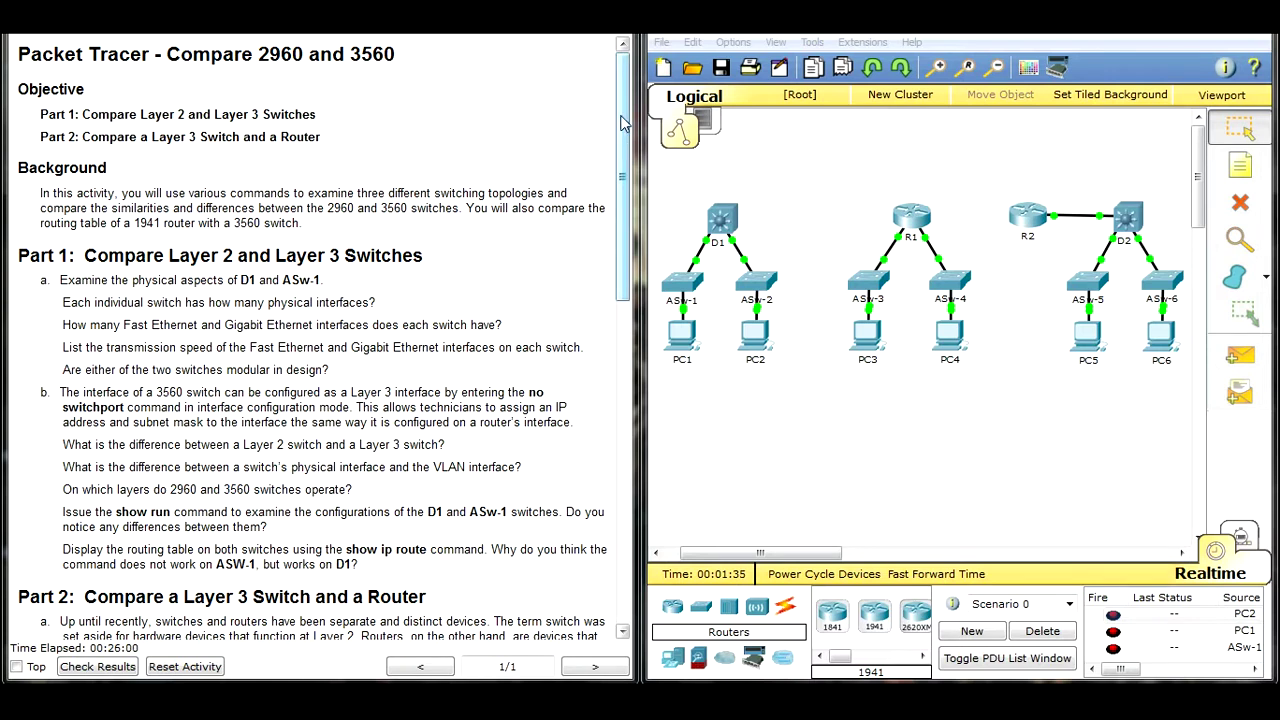
Scroll the worksheet toward Part 1 and select the devices around D1
{"action": "left_click_drag", "start_coordinate": [628, 130], "coordinate": [626, 222]}
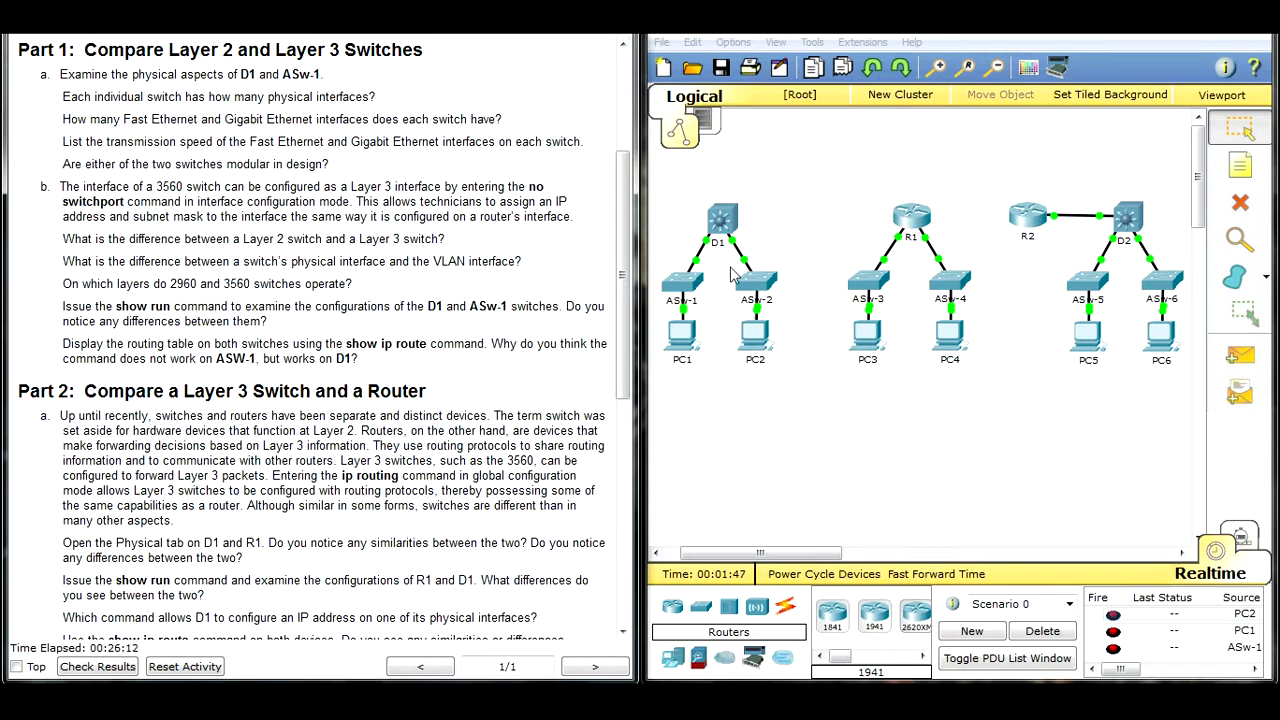
{"action": "left_click_drag", "start_coordinate": [674, 190], "coordinate": [724, 310]}
Open D1's and ASw-1's device windows and place them apart on screen
{"action": "left_click", "coordinate": [722, 218]}
{"action": "left_click_drag", "start_coordinate": [629, 144], "coordinate": [282, 181]}
{"action": "left_click", "coordinate": [692, 290]}
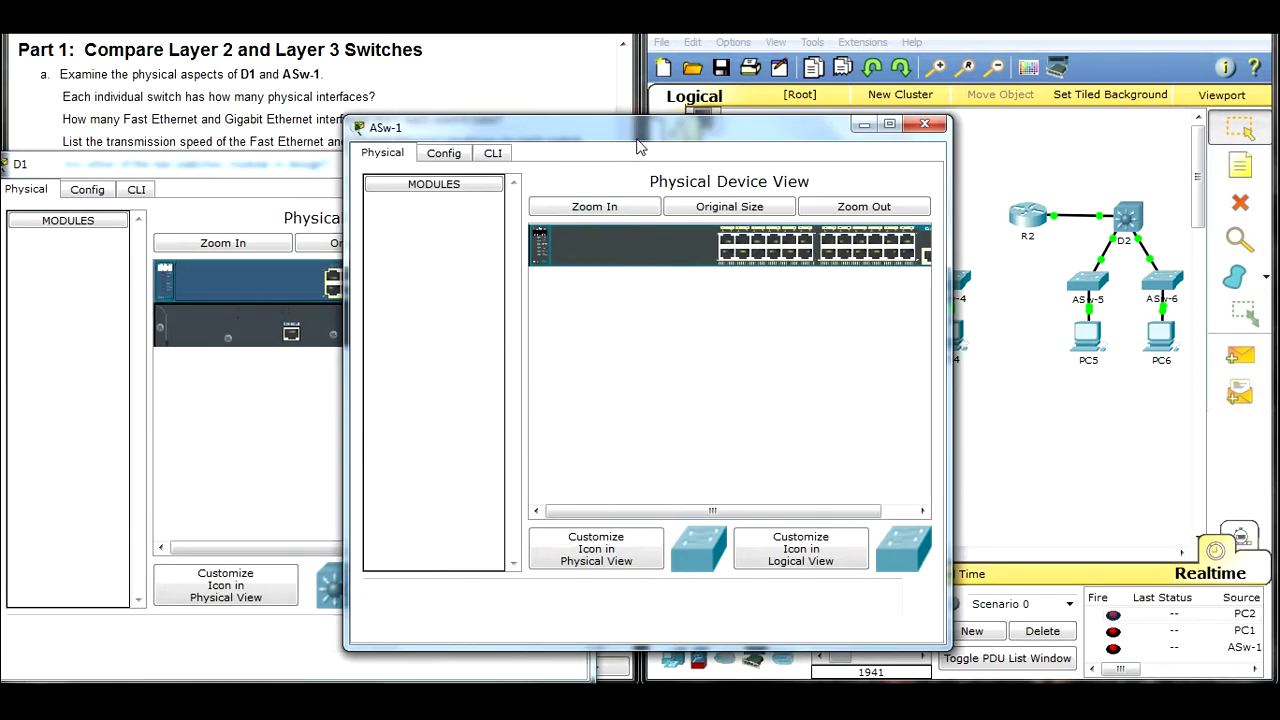
{"action": "left_click_drag", "start_coordinate": [652, 134], "coordinate": [900, 44]}
{"action": "left_click_drag", "start_coordinate": [897, 425], "coordinate": [935, 425]}
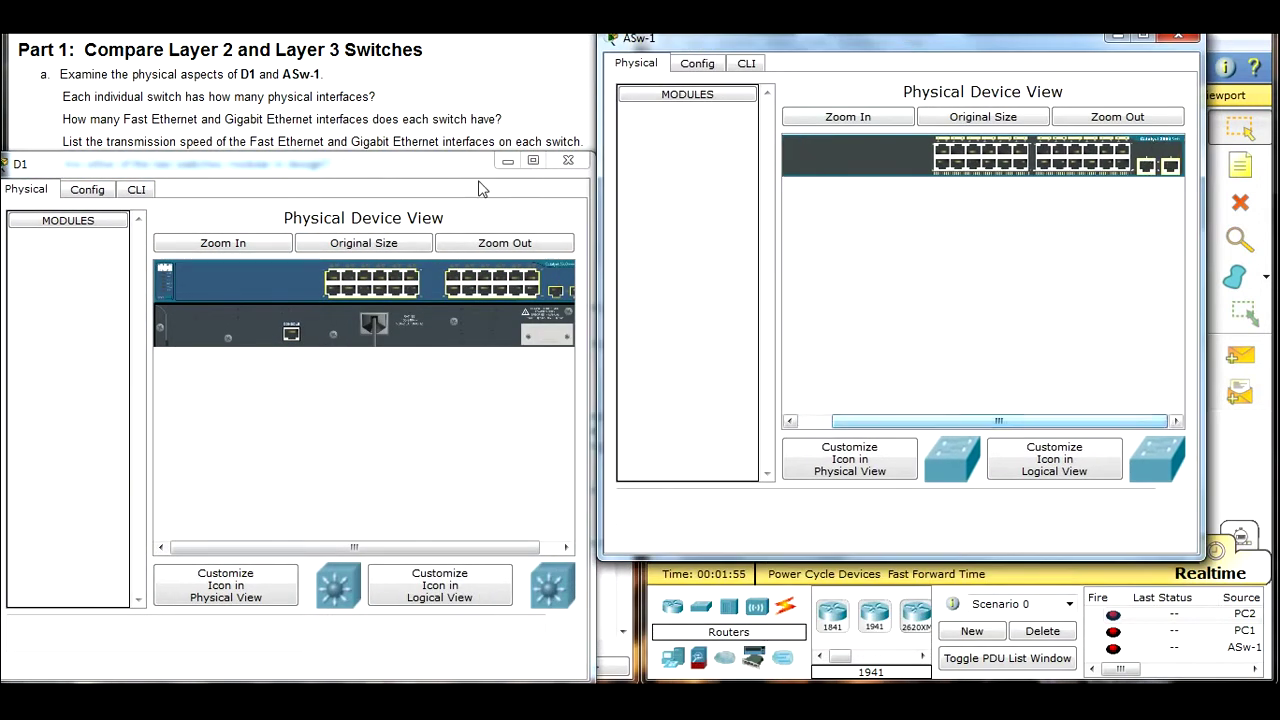
{"action": "left_click_drag", "start_coordinate": [389, 168], "coordinate": [1008, 205]}
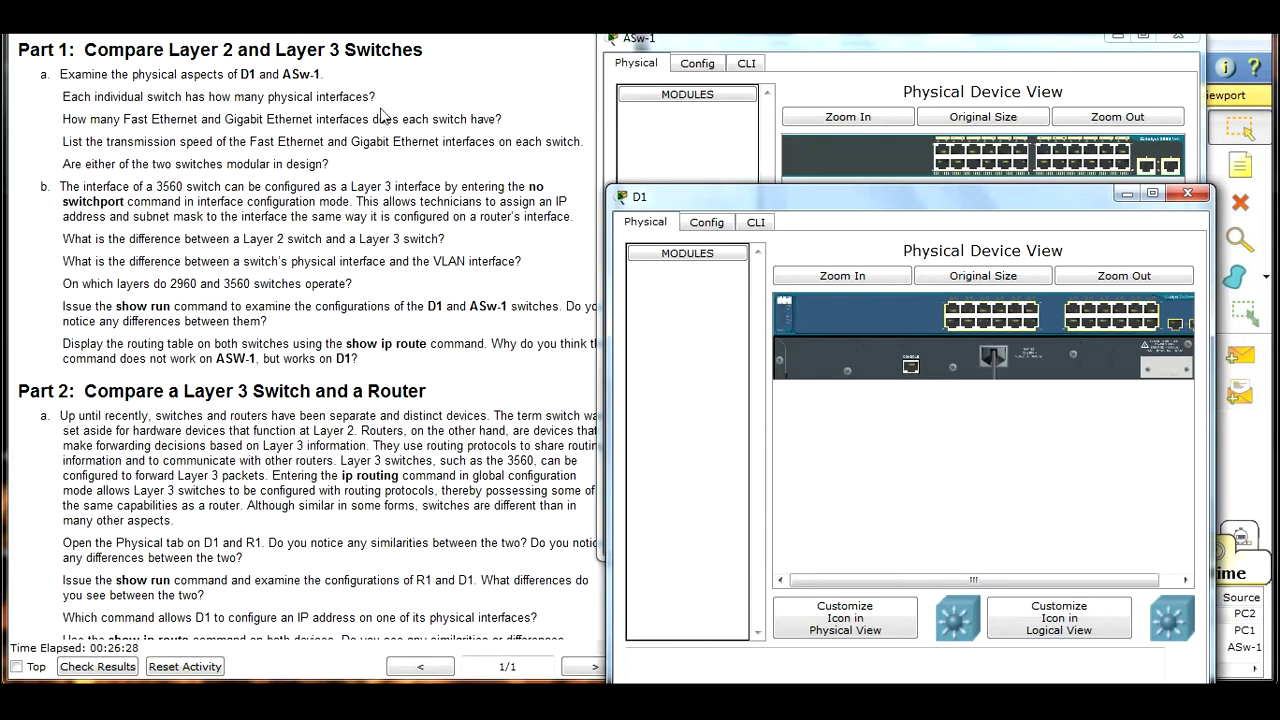
Look over both chassis views, then move D1's window to the left side
{"action": "left_click", "coordinate": [1158, 170]}
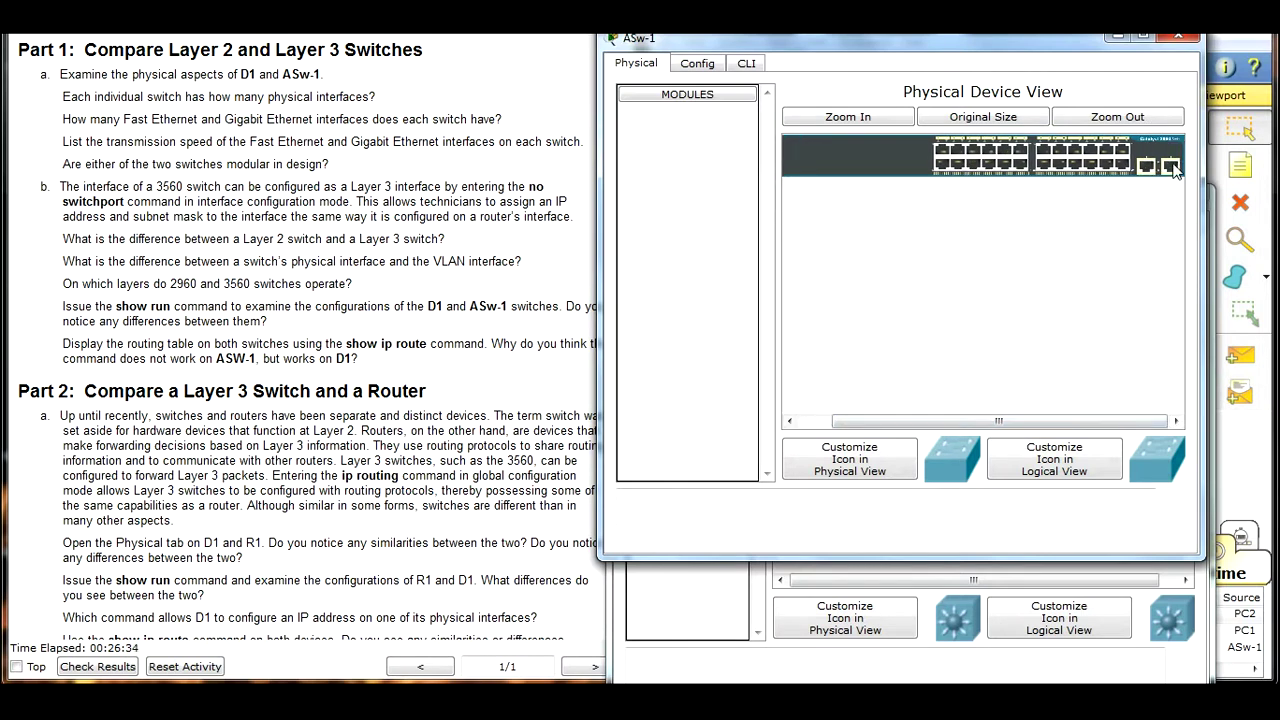
{"action": "left_click", "coordinate": [961, 672]}
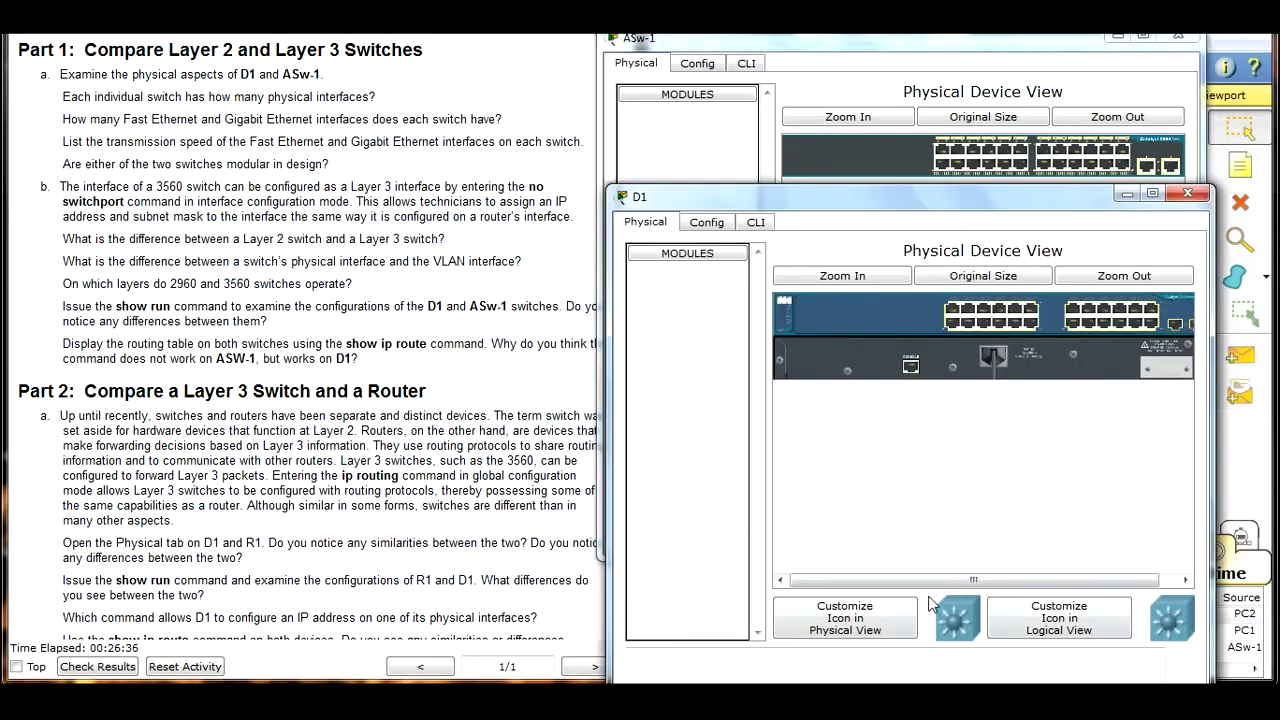
{"action": "left_click_drag", "start_coordinate": [975, 580], "coordinate": [993, 580]}
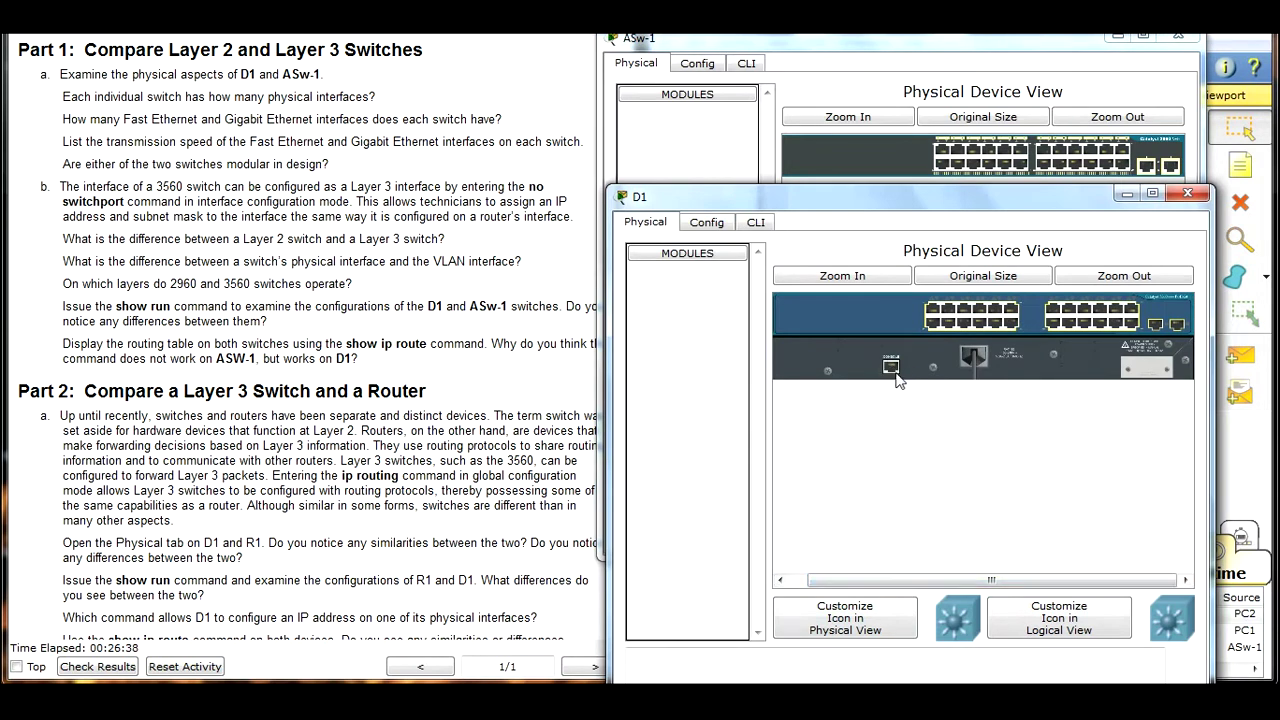
{"action": "left_click", "coordinate": [999, 276]}
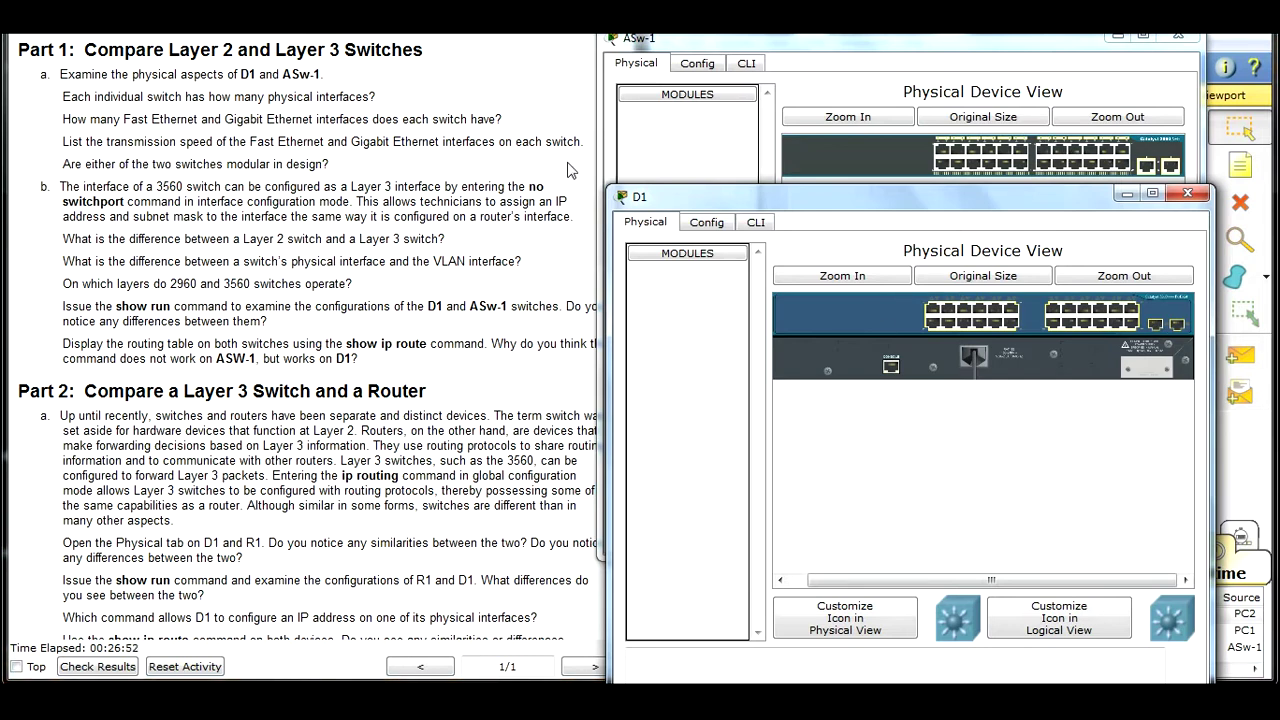
{"action": "left_click_drag", "start_coordinate": [810, 208], "coordinate": [206, 62]}
In D1's CLI, enter privileged mode with en and run show interfaces
{"action": "left_click", "coordinate": [147, 70]}
{"action": "left_click_drag", "start_coordinate": [163, 480], "coordinate": [160, 458]}
{"action": "key", "text": "Return"}
{"action": "type", "text": "en"}
{"action": "key", "text": "Return"}
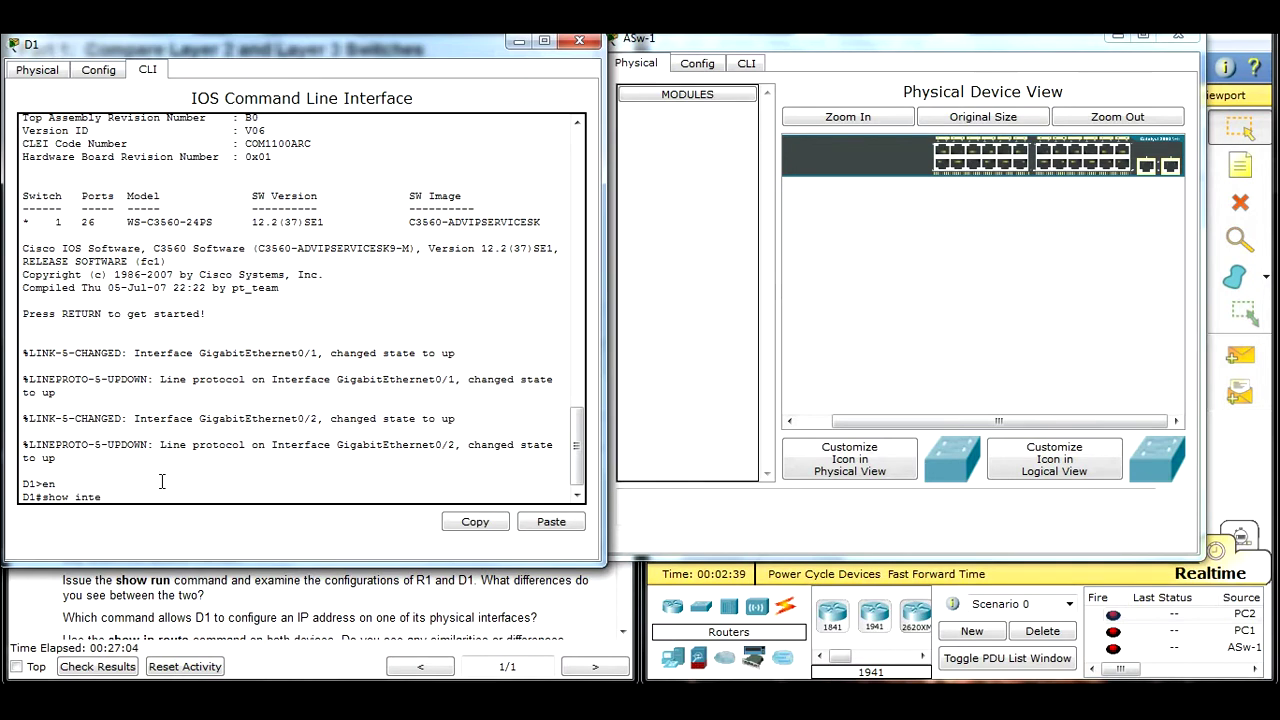
{"action": "type", "text": "show inter"}
{"action": "key", "text": "Tab"}
{"action": "key", "text": "Return"}
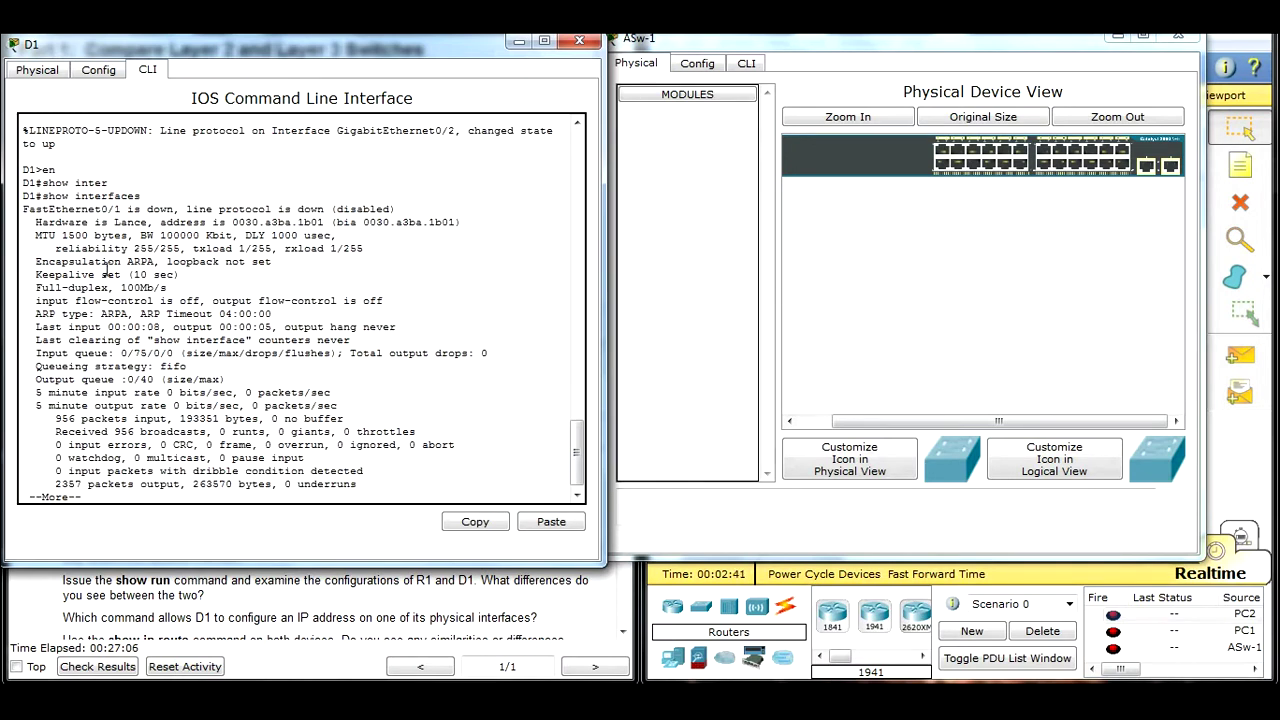
Highlight D1's FastEthernet0/1 100Mb/s and GigabitEthernet0/1 1000Mb/s speed lines
{"action": "left_click_drag", "start_coordinate": [22, 209], "coordinate": [123, 209]}
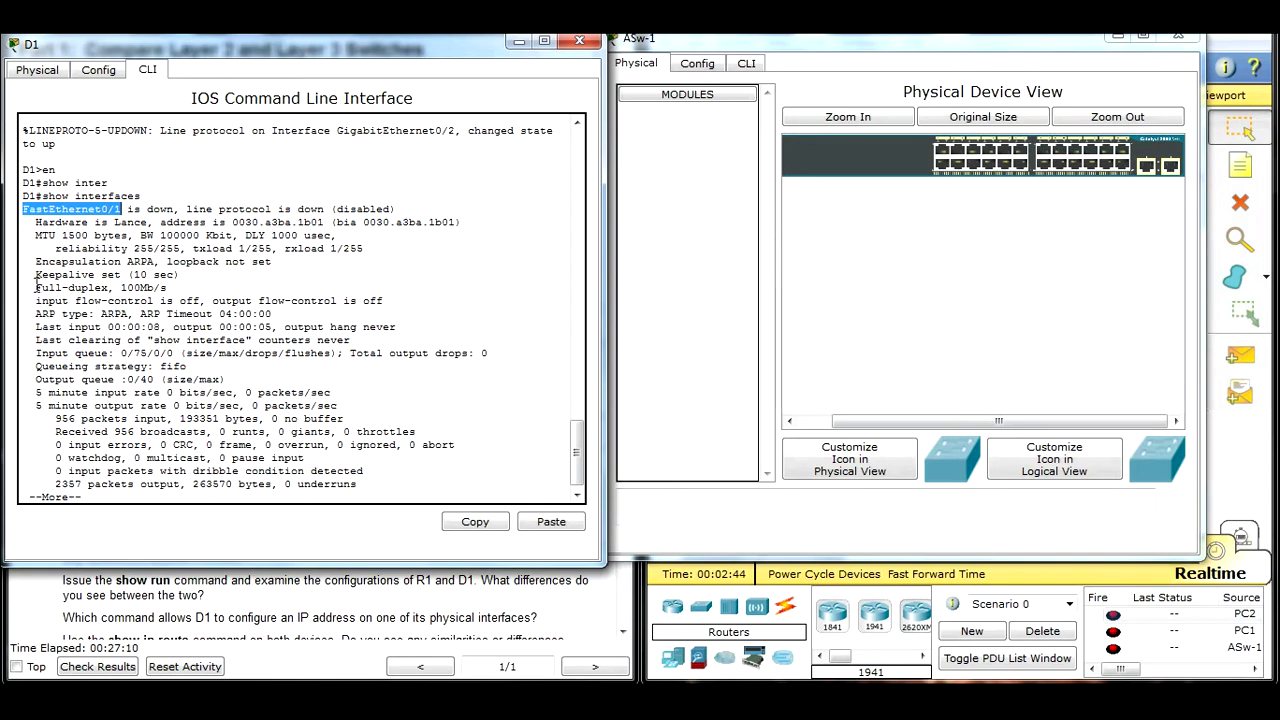
{"action": "left_click_drag", "start_coordinate": [36, 287], "coordinate": [188, 288]}
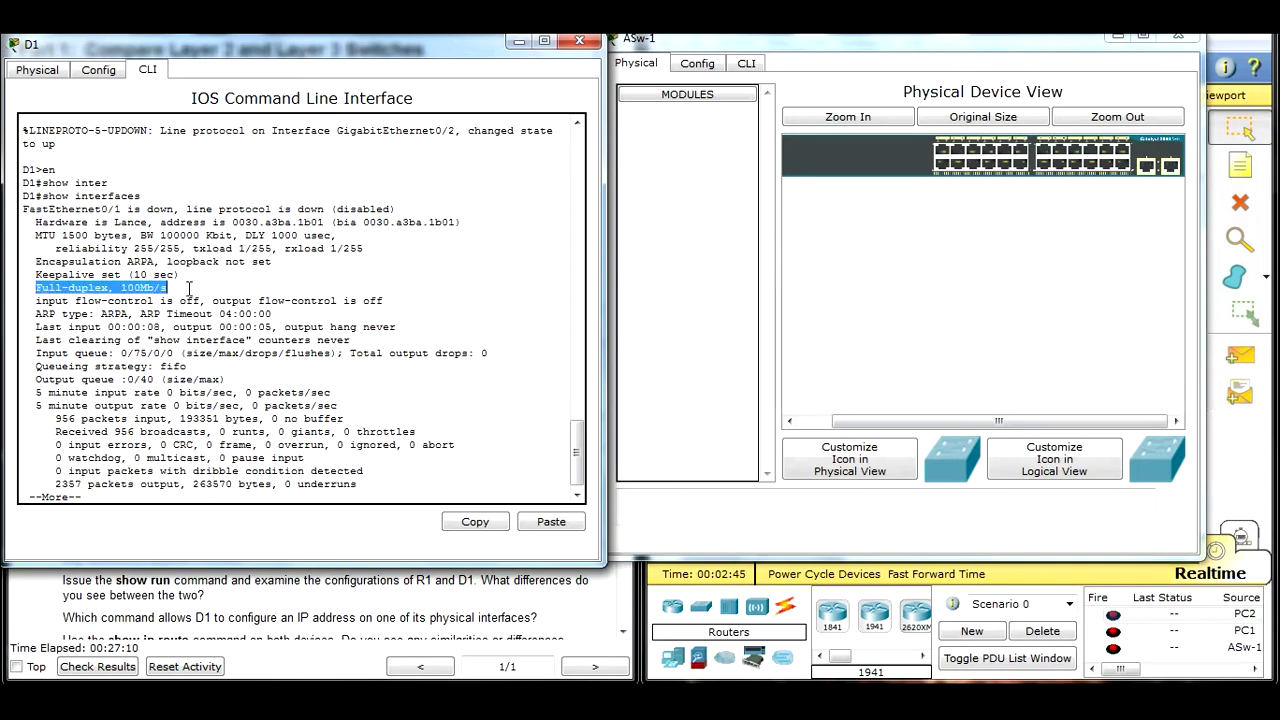
{"action": "left_click", "coordinate": [100, 500]}
{"action": "key", "text": "Return"}
{"action": "key", "text": "Return"}
{"action": "key", "text": "Return"}
{"action": "key", "text": "Return"}
{"action": "key", "text": "Return"}
{"action": "key", "text": "Return"}
{"action": "key", "text": "Return"}
{"action": "key", "text": "Return"}
{"action": "key", "text": "Return"}
{"action": "key", "text": "Return"}
{"action": "key", "text": "Return"}
{"action": "key", "text": "Return"}
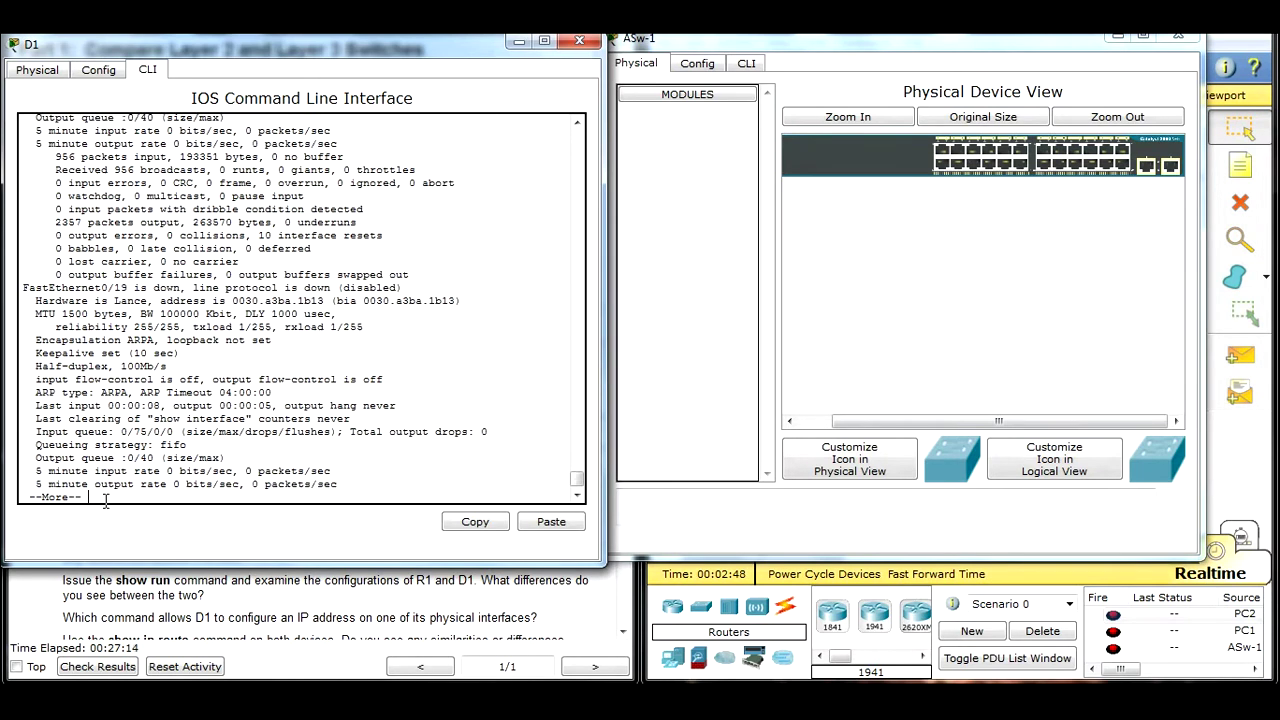
{"action": "key", "text": "space"}
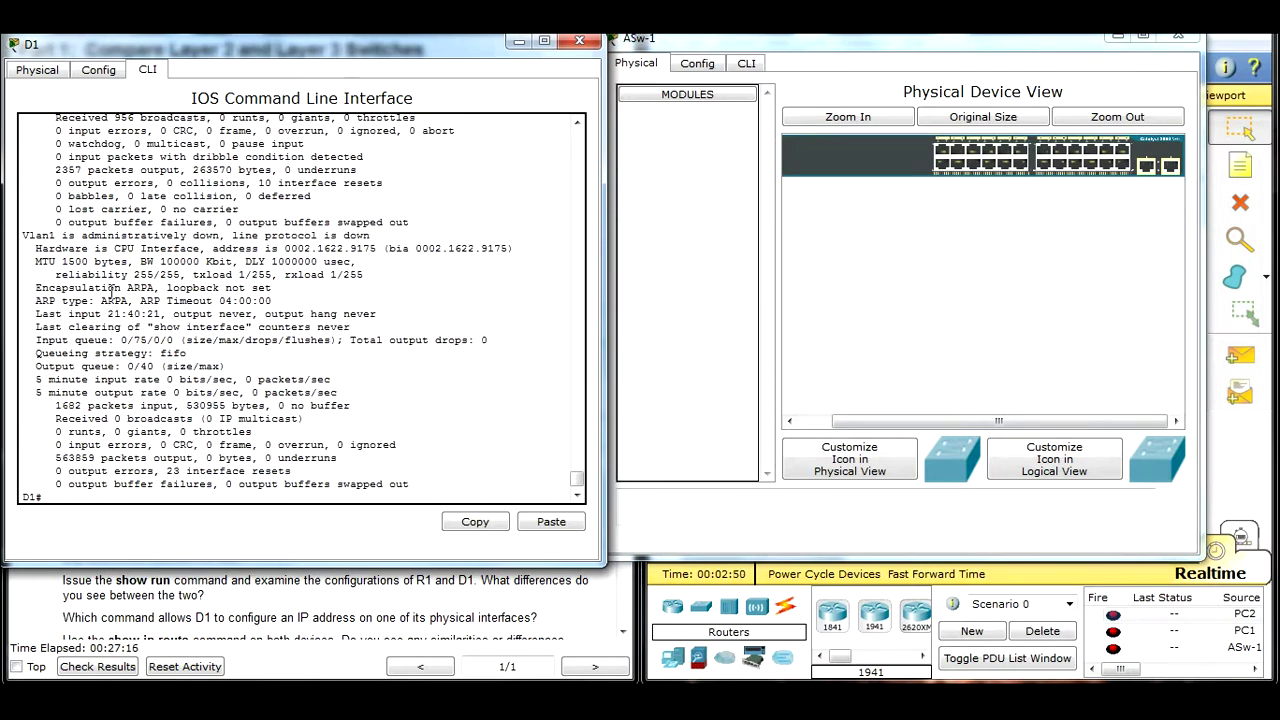
{"action": "scroll", "coordinate": [110, 300], "scroll_direction": "up", "scroll_amount": 10}
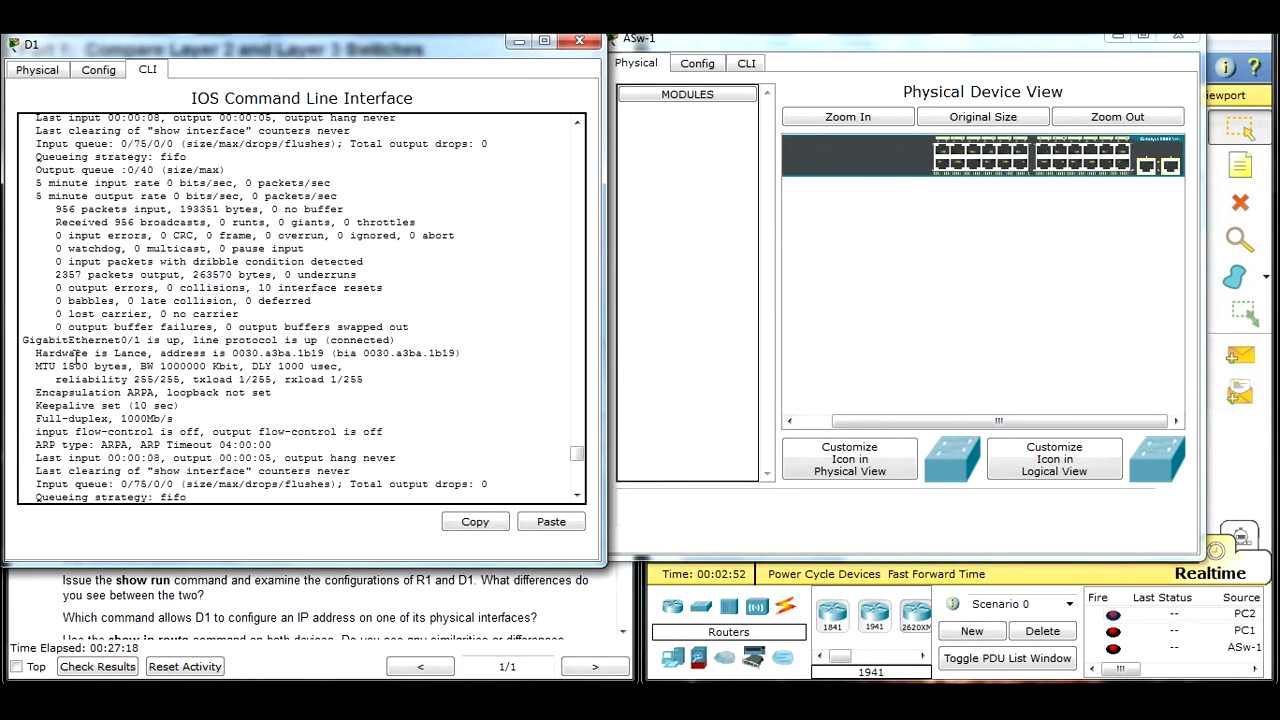
{"action": "left_click_drag", "start_coordinate": [22, 340], "coordinate": [137, 340]}
{"action": "left_click_drag", "start_coordinate": [174, 418], "coordinate": [125, 419]}
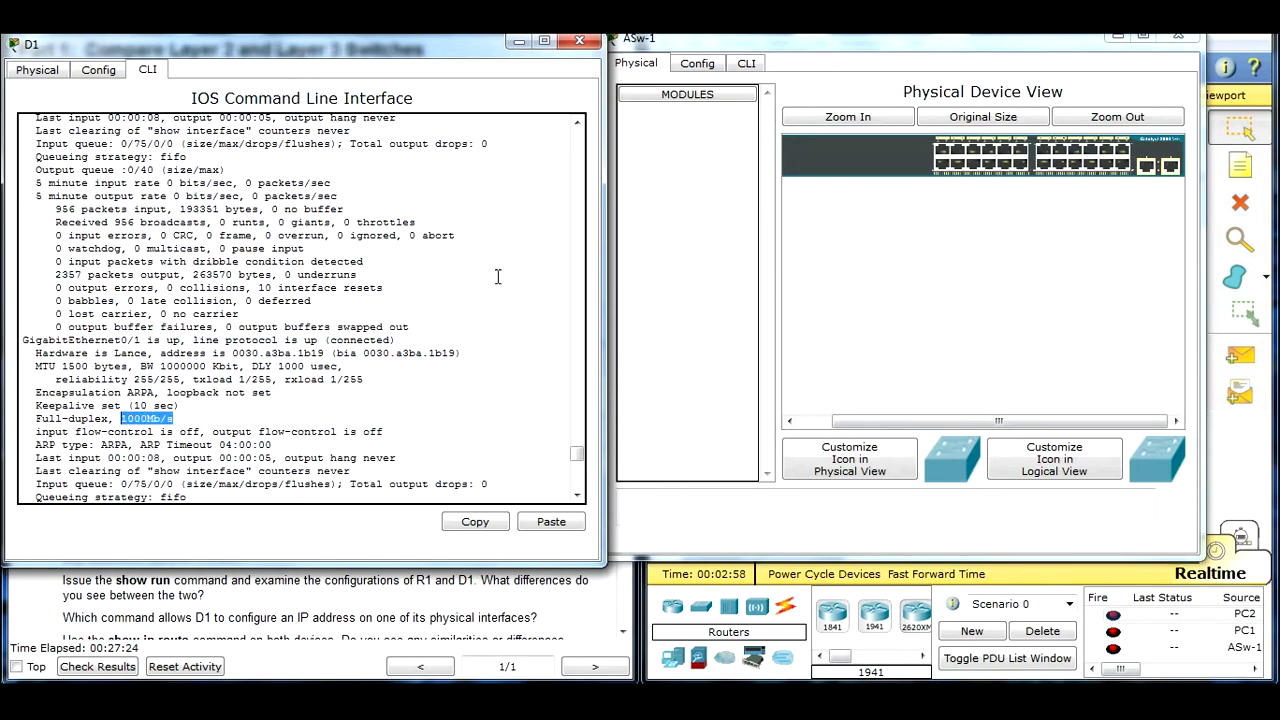
In ASw-1's CLI, enter privileged mode and run show interfaces
{"action": "left_click", "coordinate": [766, 40]}
{"action": "left_click", "coordinate": [766, 64]}
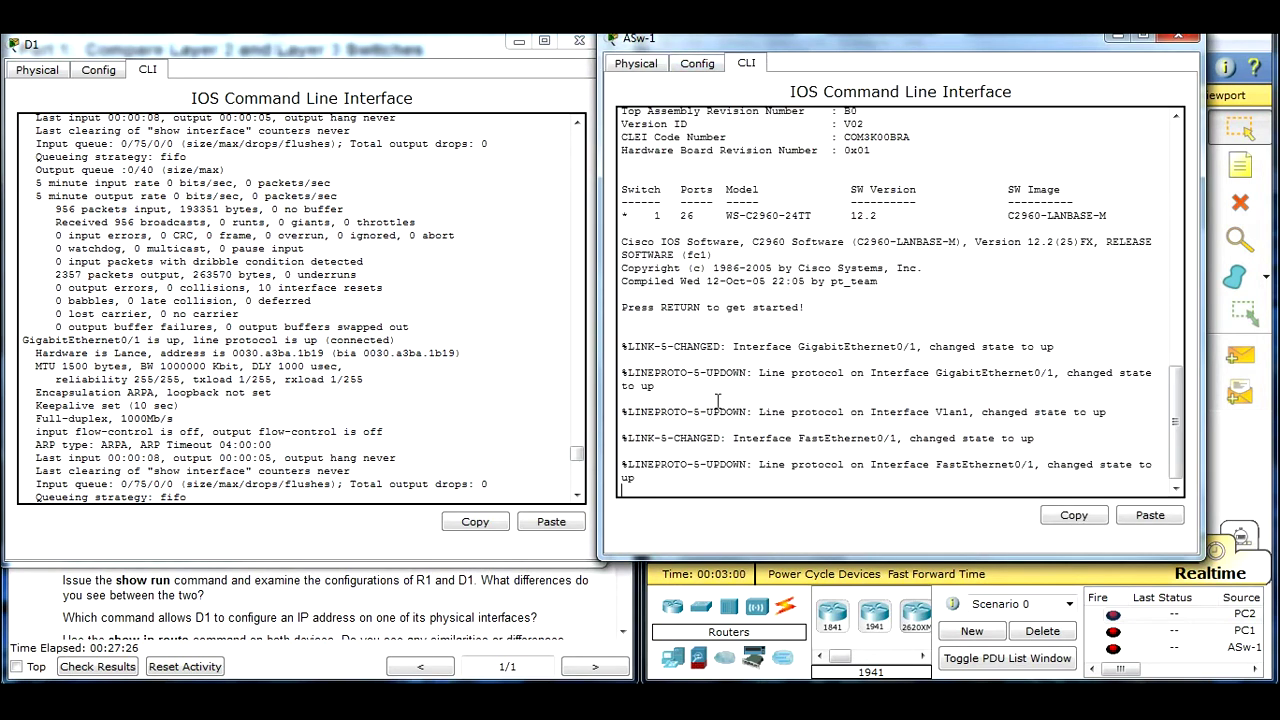
{"action": "key", "text": "Return"}
{"action": "type", "text": "en"}
{"action": "key", "text": "Return"}
{"action": "type", "text": "s"}
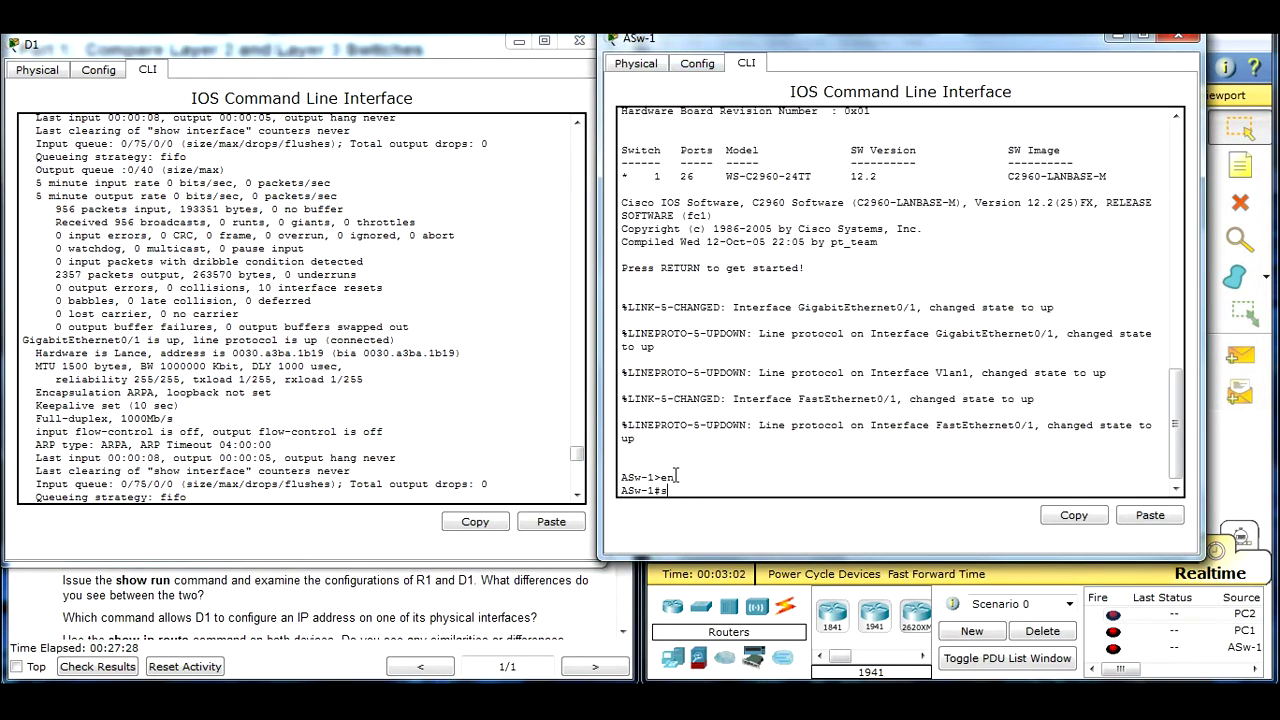
{"action": "type", "text": "how inter"}
{"action": "key", "text": "Return"}
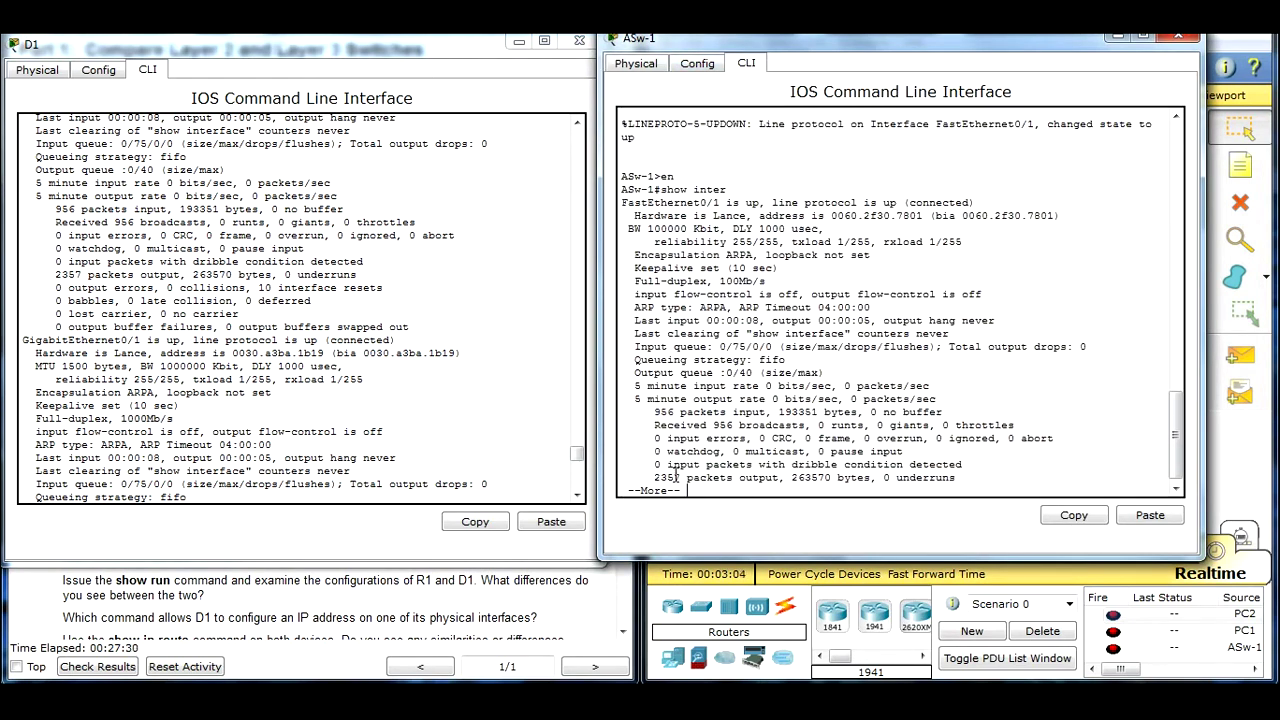
Page through ASw-1's output and highlight its Full-duplex, 1000Mb/s speed line
{"action": "scroll", "coordinate": [675, 477], "scroll_direction": "up", "scroll_amount": 2}
{"action": "left_click_drag", "start_coordinate": [641, 338], "coordinate": [762, 338]}
{"action": "left_click", "coordinate": [706, 376]}
{"action": "scroll", "coordinate": [703, 400], "scroll_direction": "down", "scroll_amount": 4}
{"action": "key", "text": "space"}
{"action": "key", "text": "space"}
{"action": "key", "text": "space"}
{"action": "key", "text": "space"}
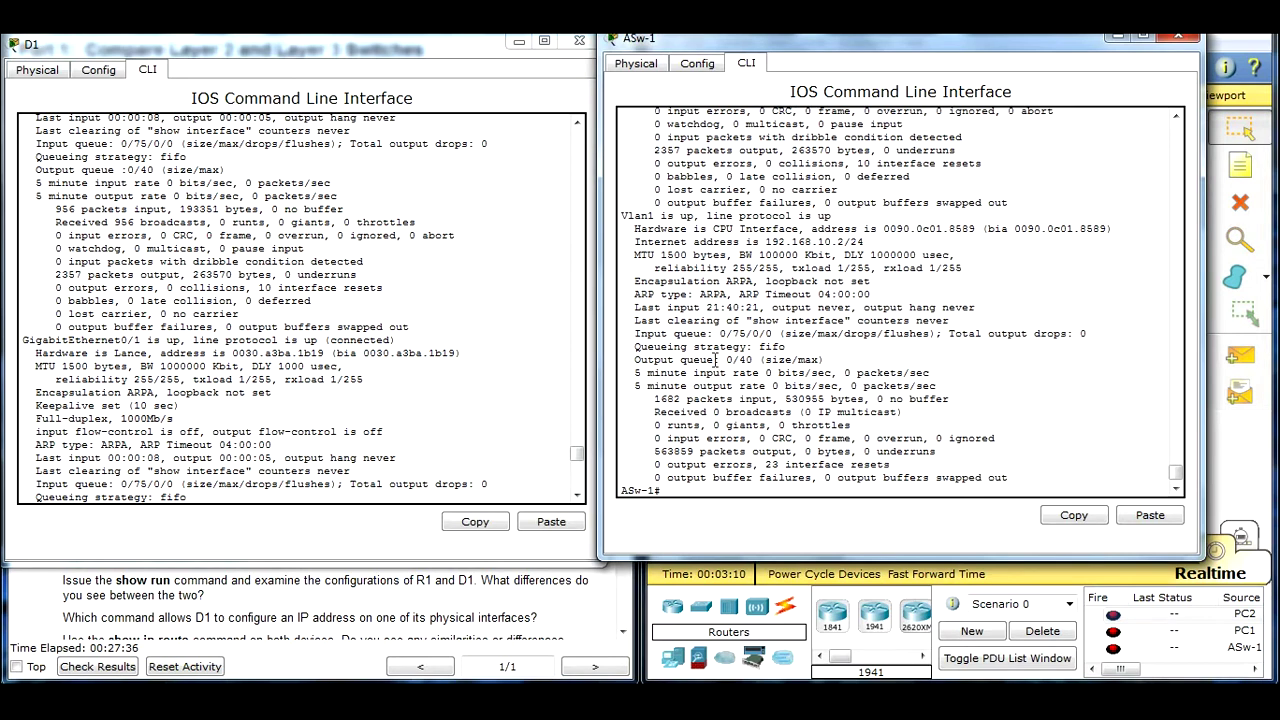
{"action": "scroll", "coordinate": [727, 333], "scroll_direction": "up", "scroll_amount": 5}
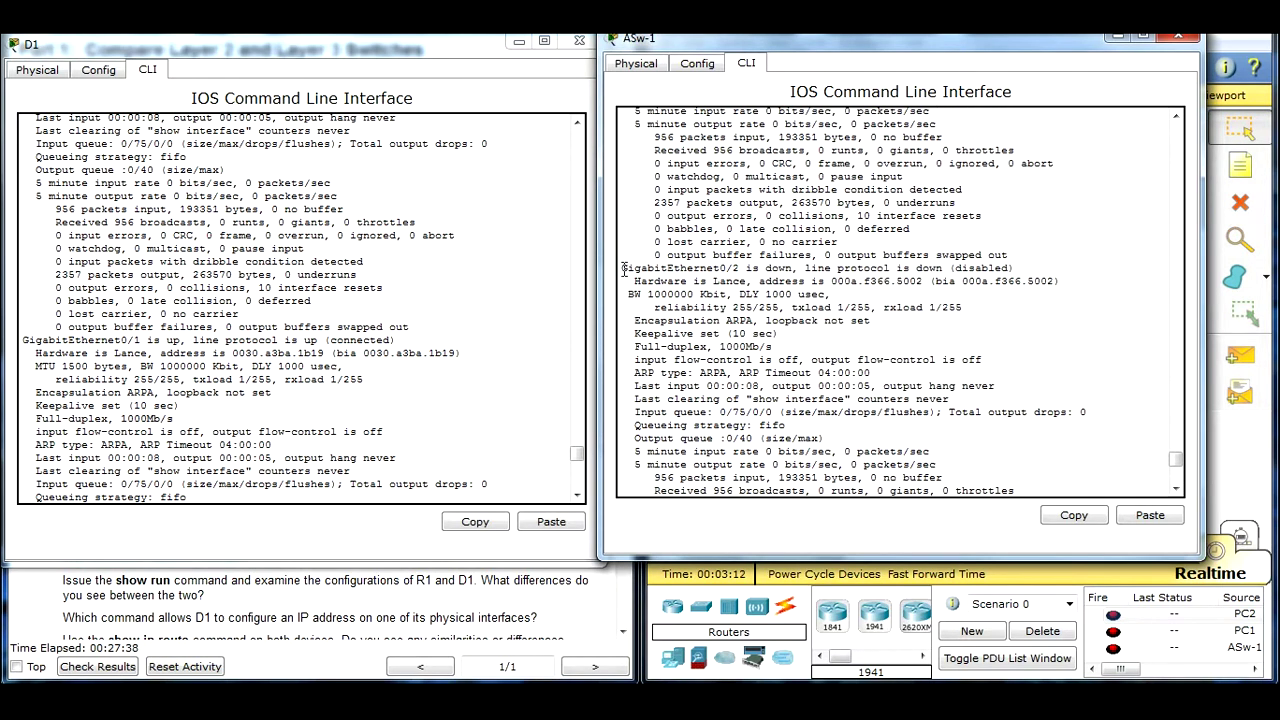
{"action": "left_click_drag", "start_coordinate": [621, 268], "coordinate": [722, 282]}
{"action": "left_click_drag", "start_coordinate": [770, 346], "coordinate": [636, 348]}
Close both device windows, reopen ASw-1's Physical view to zoom out and in, then close it
{"action": "left_click", "coordinate": [1117, 38]}
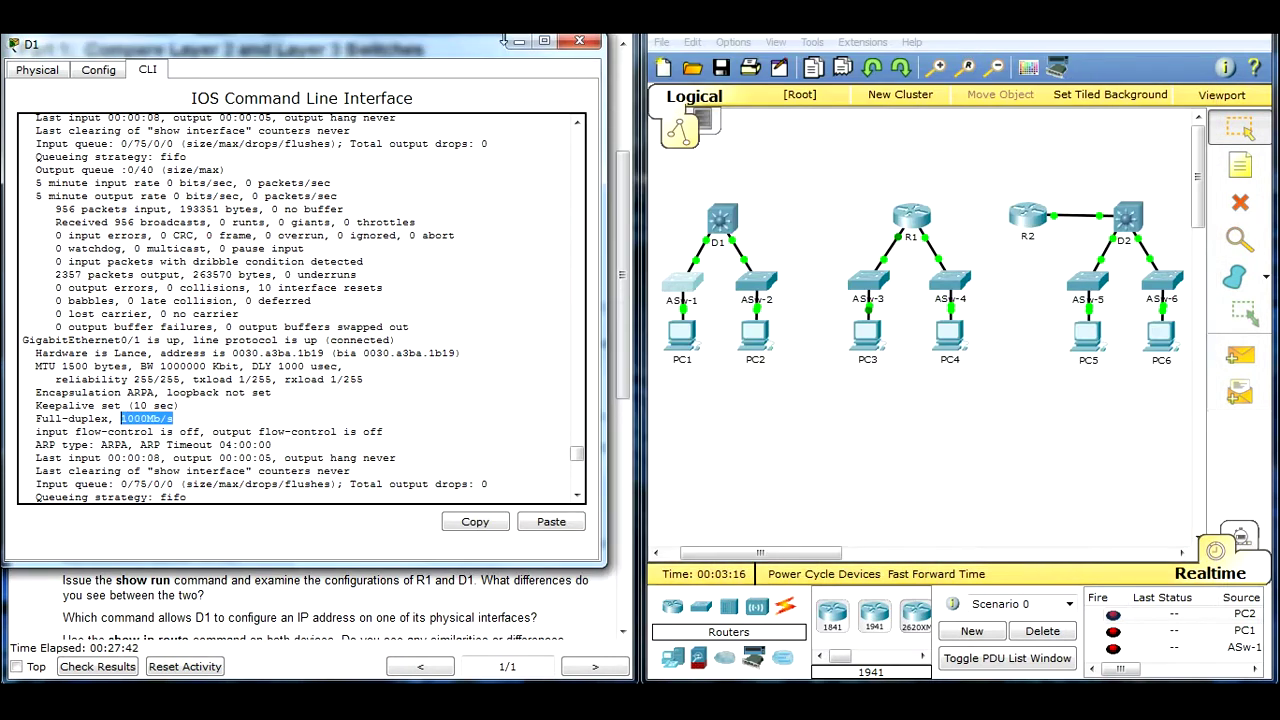
{"action": "left_click", "coordinate": [519, 41]}
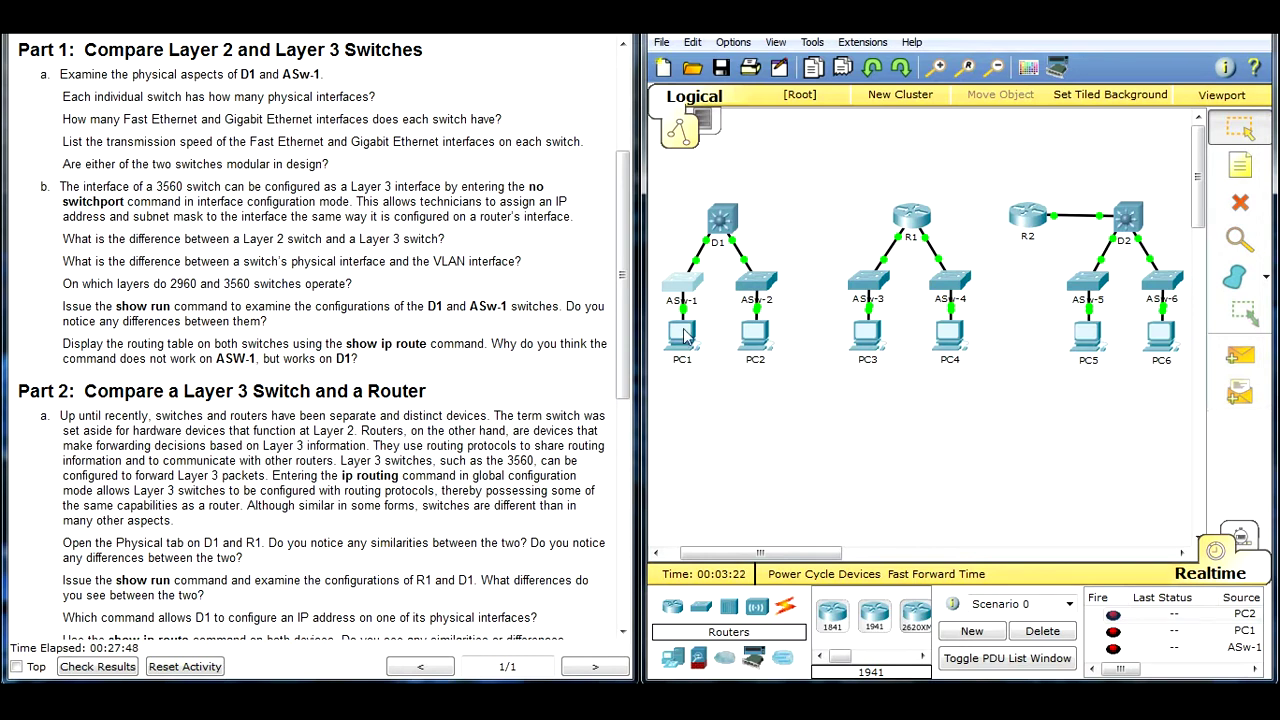
{"action": "left_click", "coordinate": [688, 284]}
{"action": "left_click", "coordinate": [636, 66]}
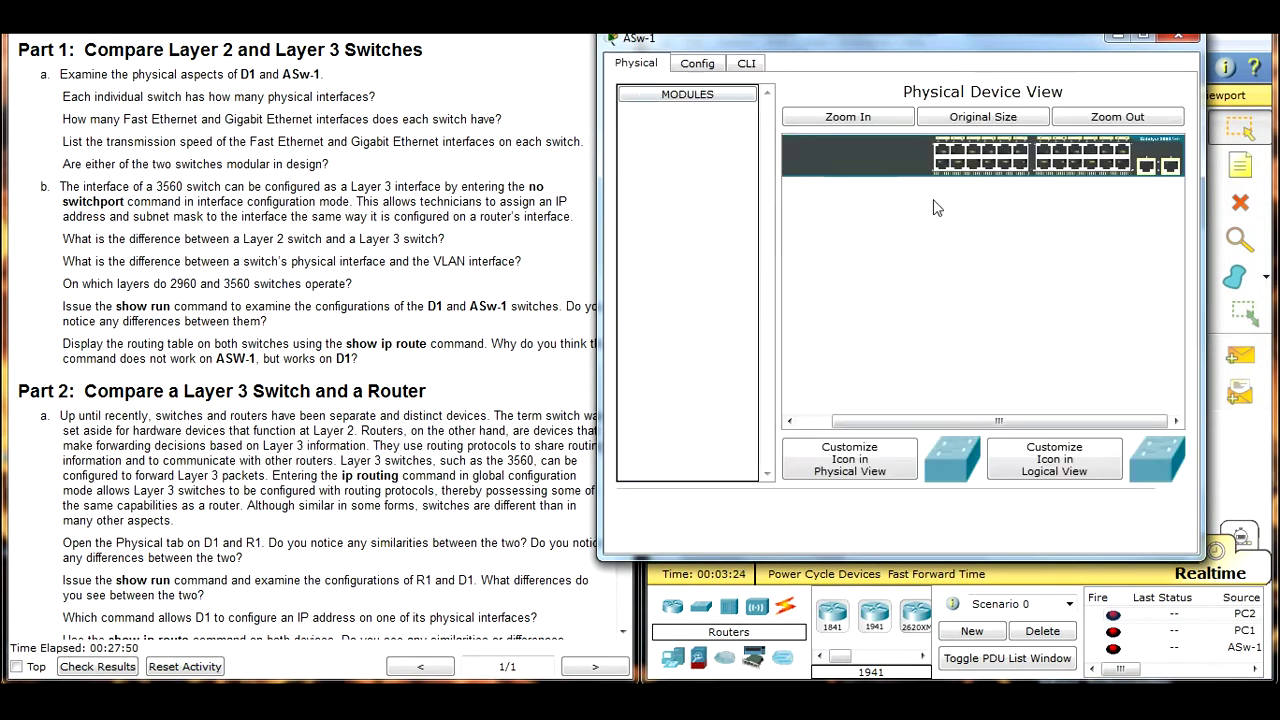
{"action": "left_click", "coordinate": [1088, 122]}
{"action": "left_click", "coordinate": [825, 126]}
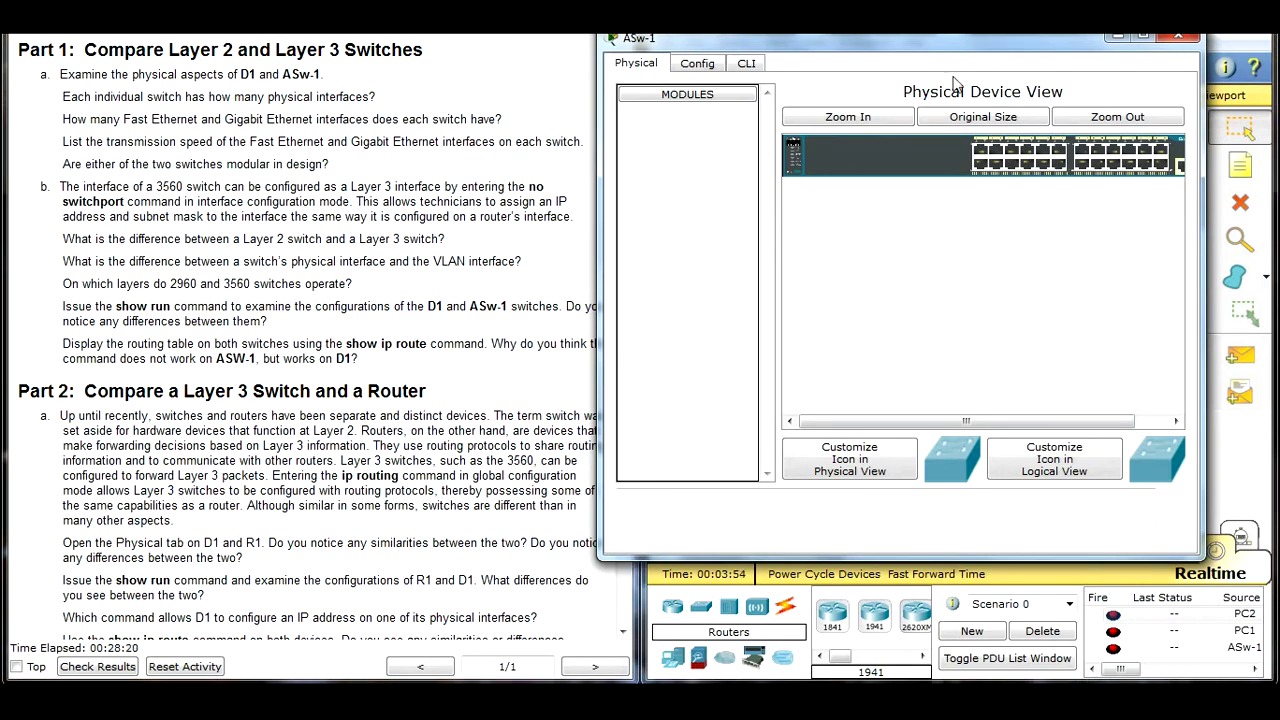
{"action": "left_click", "coordinate": [1117, 37]}
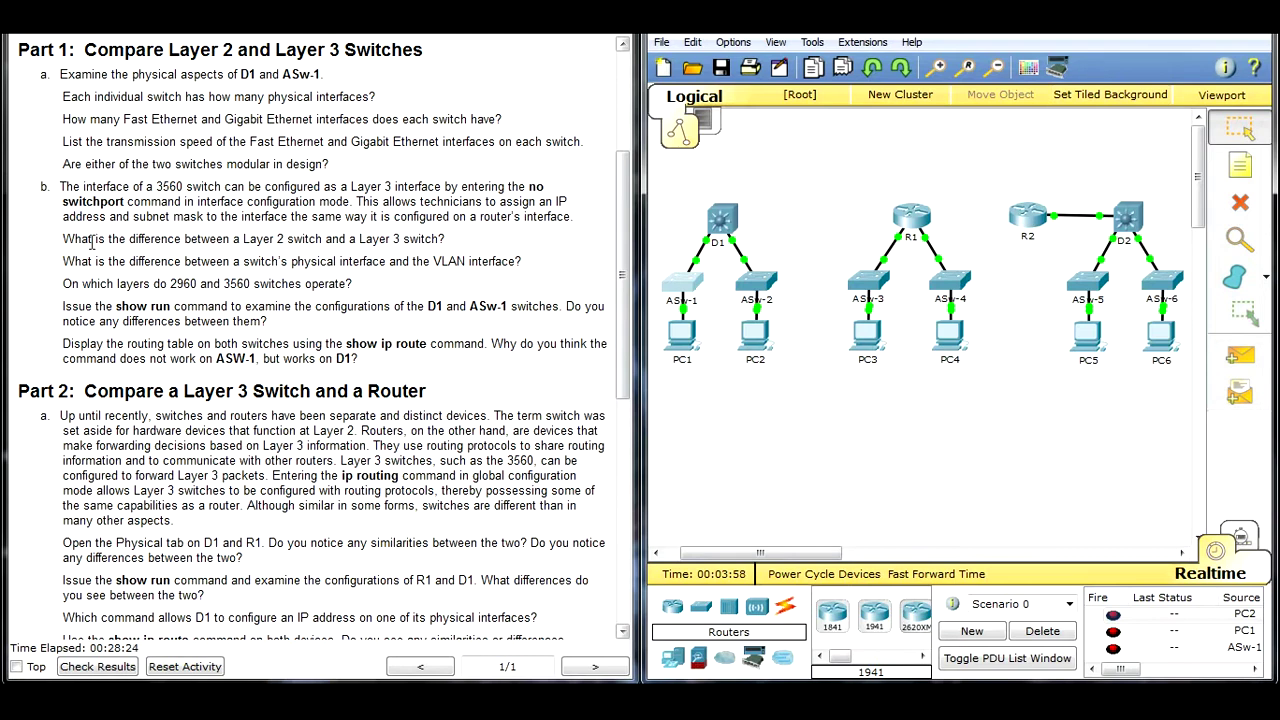
Highlight the no switchport command and the Layer 3 interface sentence in the worksheet
{"action": "left_click", "coordinate": [186, 252]}
{"action": "scroll", "coordinate": [175, 235], "scroll_direction": "down", "scroll_amount": 3}
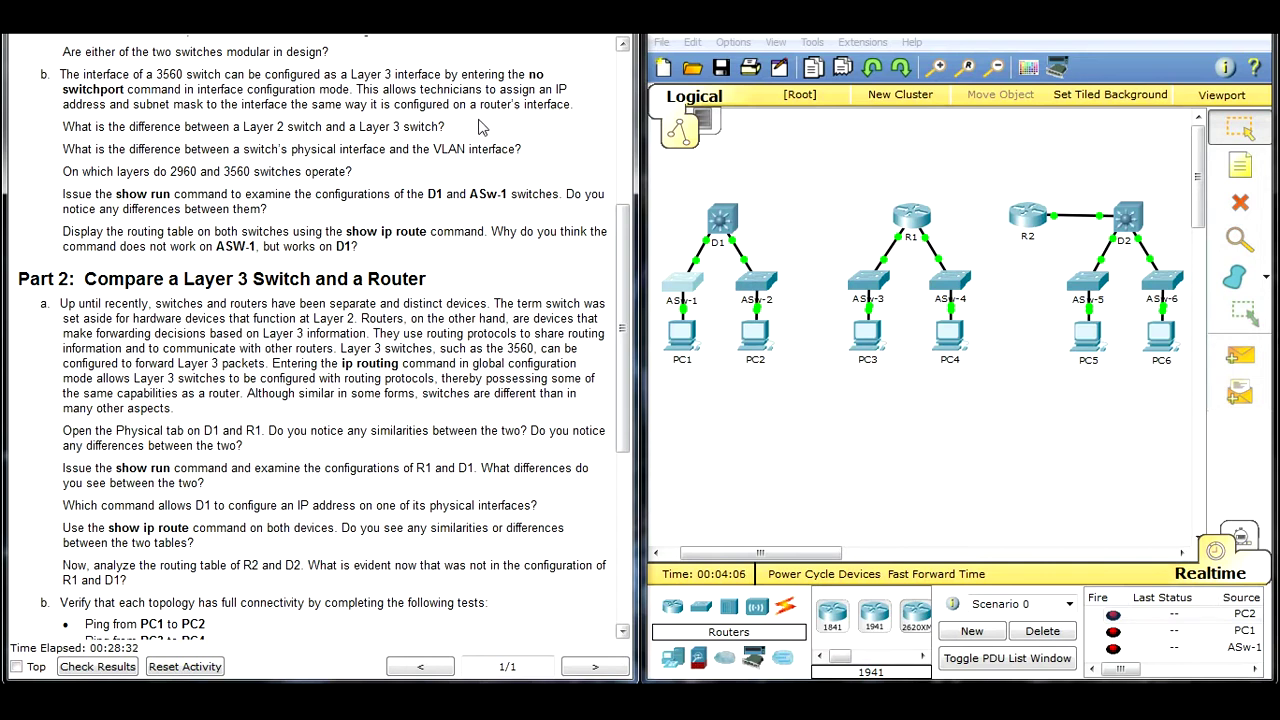
{"action": "left_click_drag", "start_coordinate": [524, 75], "coordinate": [184, 89]}
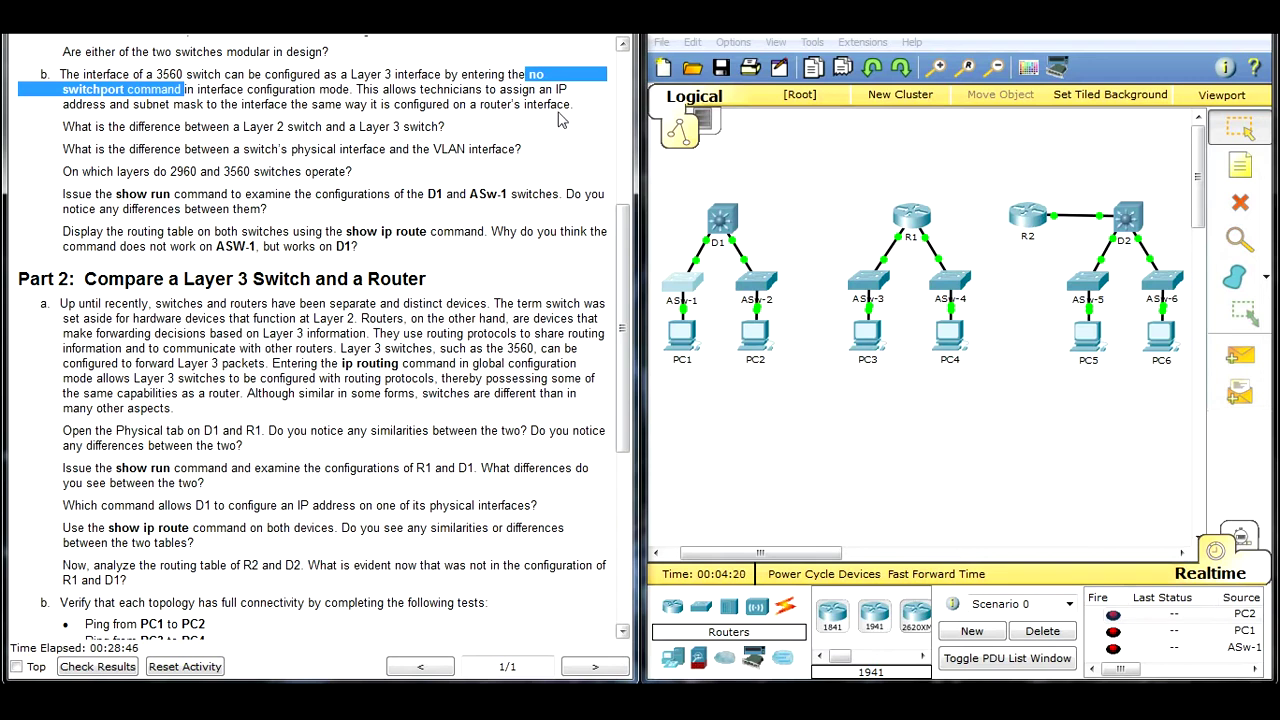
{"action": "left_click_drag", "start_coordinate": [573, 106], "coordinate": [100, 74]}
{"action": "left_click", "coordinate": [128, 142]}
Select the access switches, then D1, R1, R2 and D2, and highlight 'physical interface'
{"action": "scroll", "coordinate": [106, 122], "scroll_direction": "down", "scroll_amount": 1}
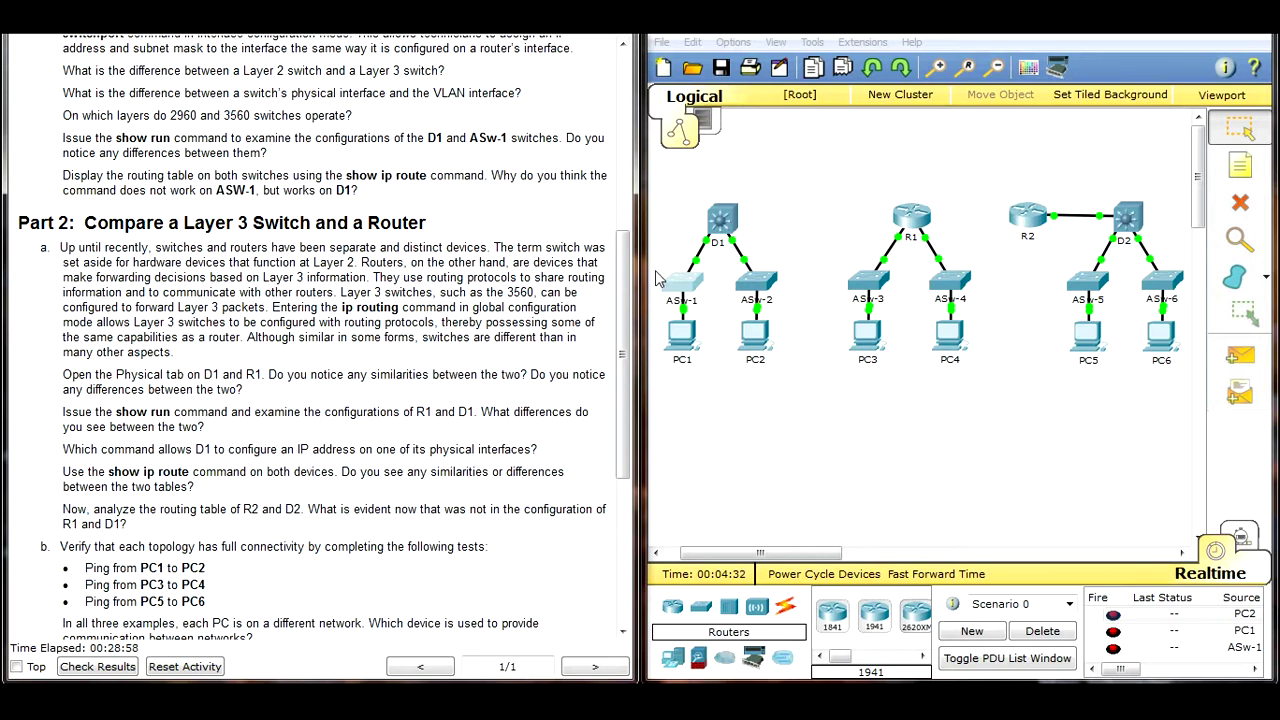
{"action": "left_click_drag", "start_coordinate": [659, 266], "coordinate": [1210, 308]}
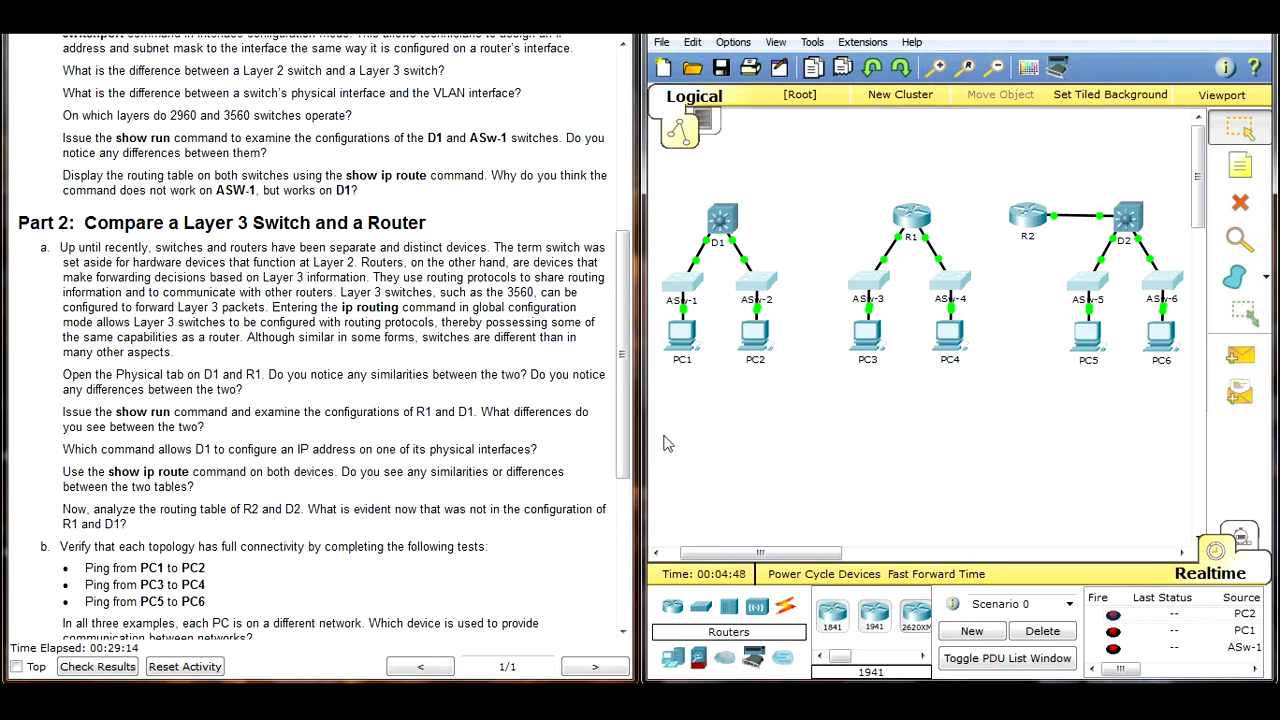
{"action": "left_click_drag", "start_coordinate": [659, 163], "coordinate": [1200, 246]}
{"action": "left_click", "coordinate": [985, 196]}
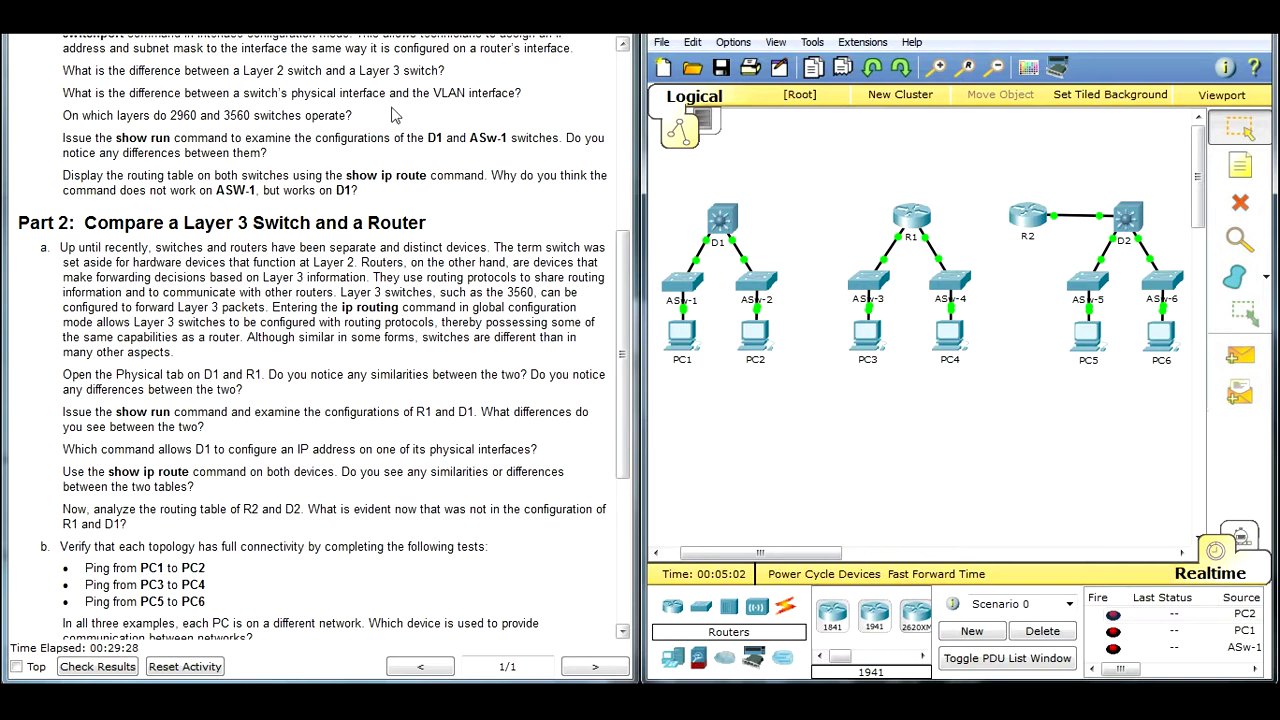
{"action": "left_click_drag", "start_coordinate": [289, 94], "coordinate": [381, 94]}
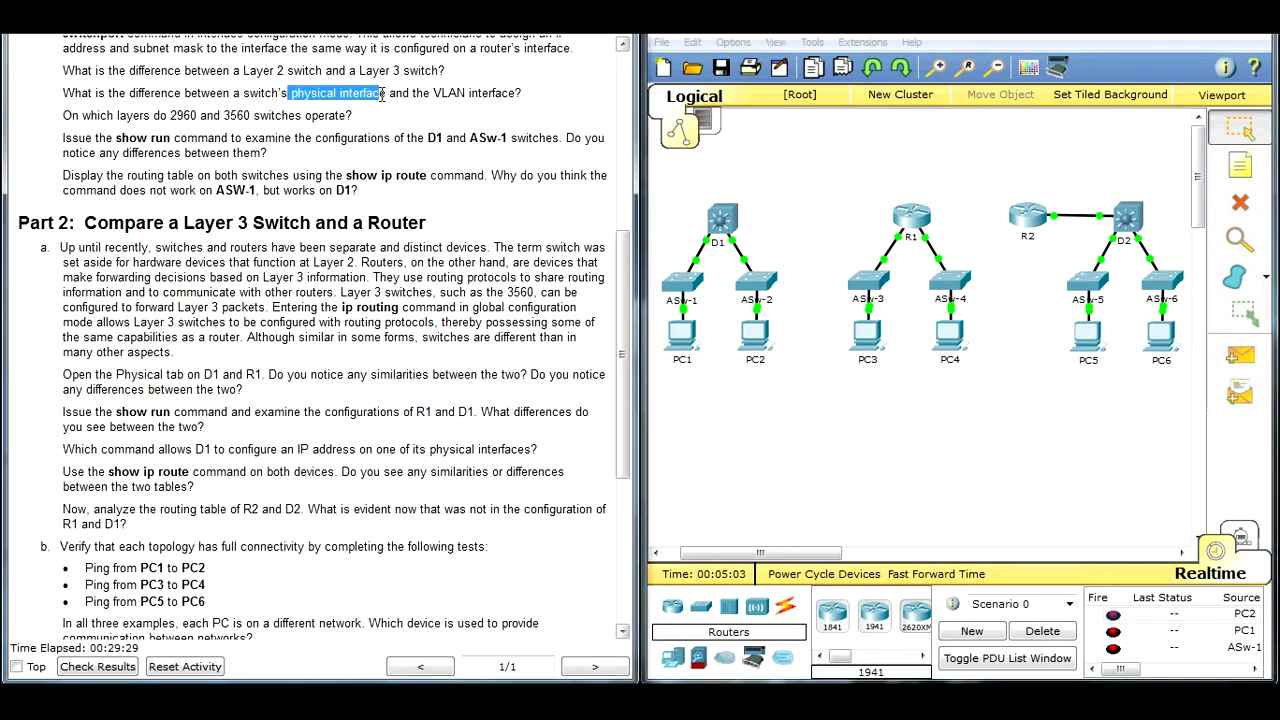
View D1's physical chassis, close it, and highlight 'VLAN interface' in the worksheet question
{"action": "left_click", "coordinate": [721, 218]}
{"action": "left_click", "coordinate": [38, 72]}
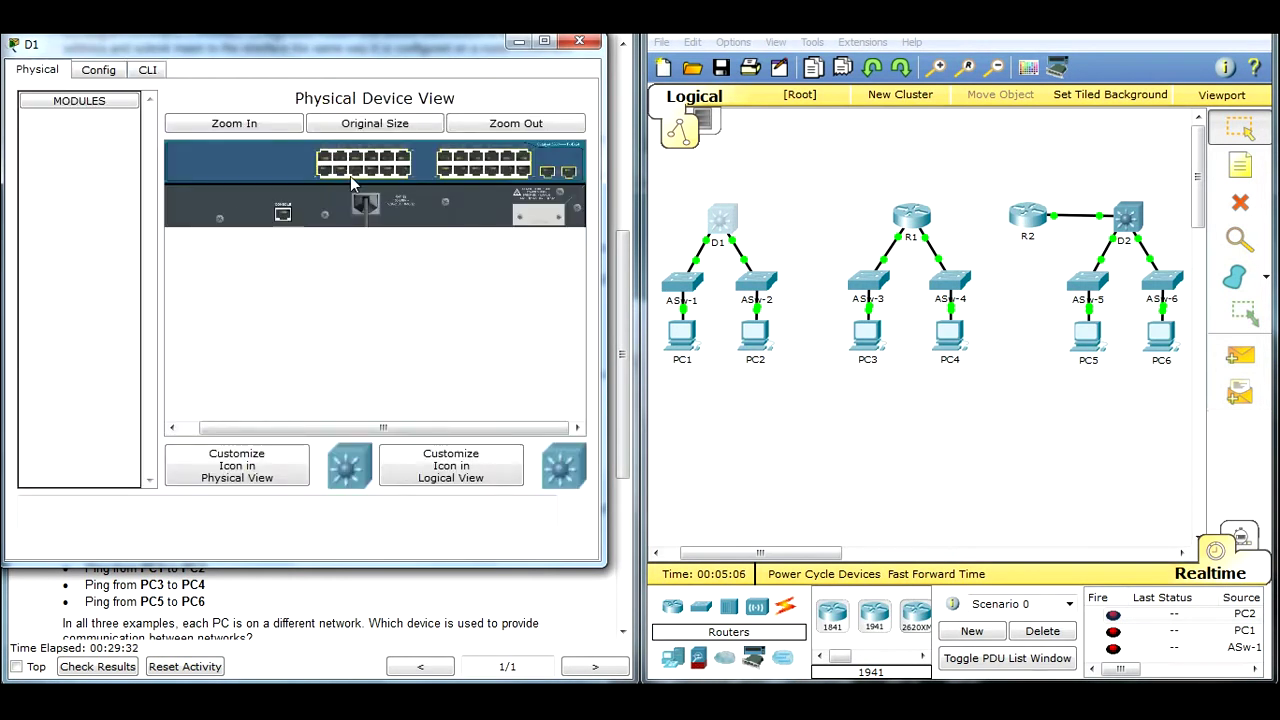
{"action": "left_click", "coordinate": [519, 42]}
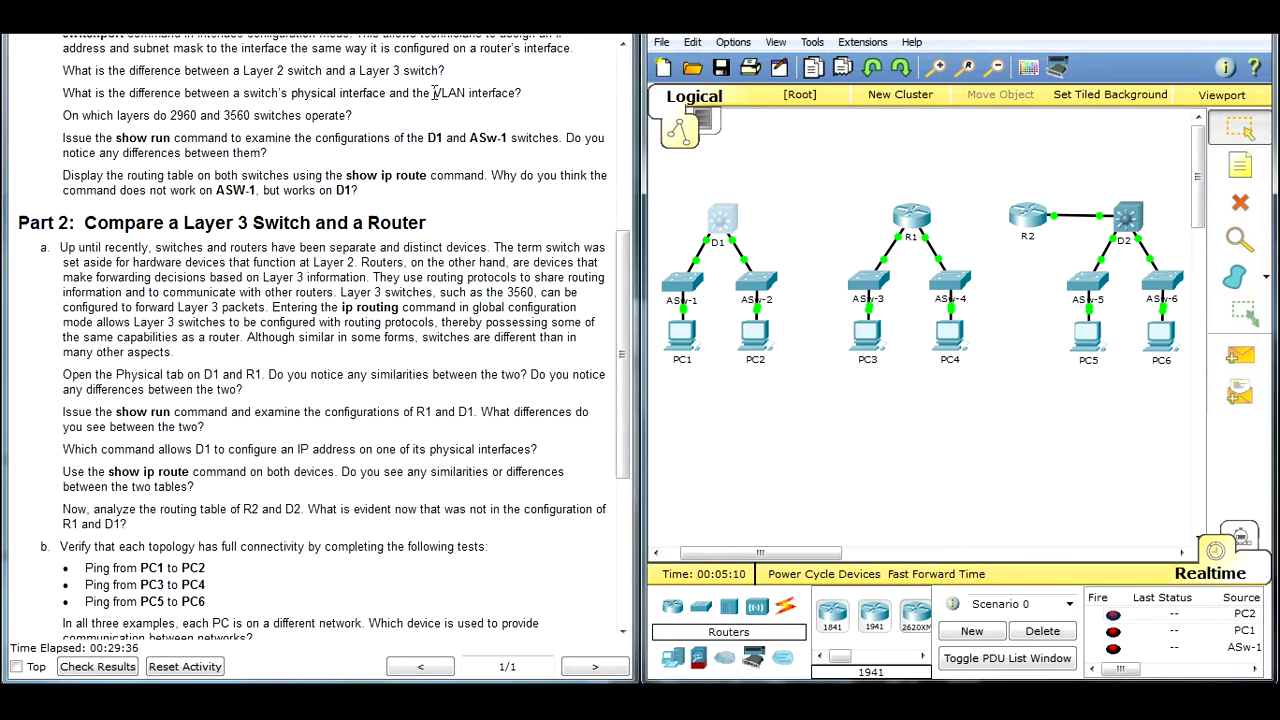
{"action": "left_click_drag", "start_coordinate": [433, 93], "coordinate": [518, 96]}
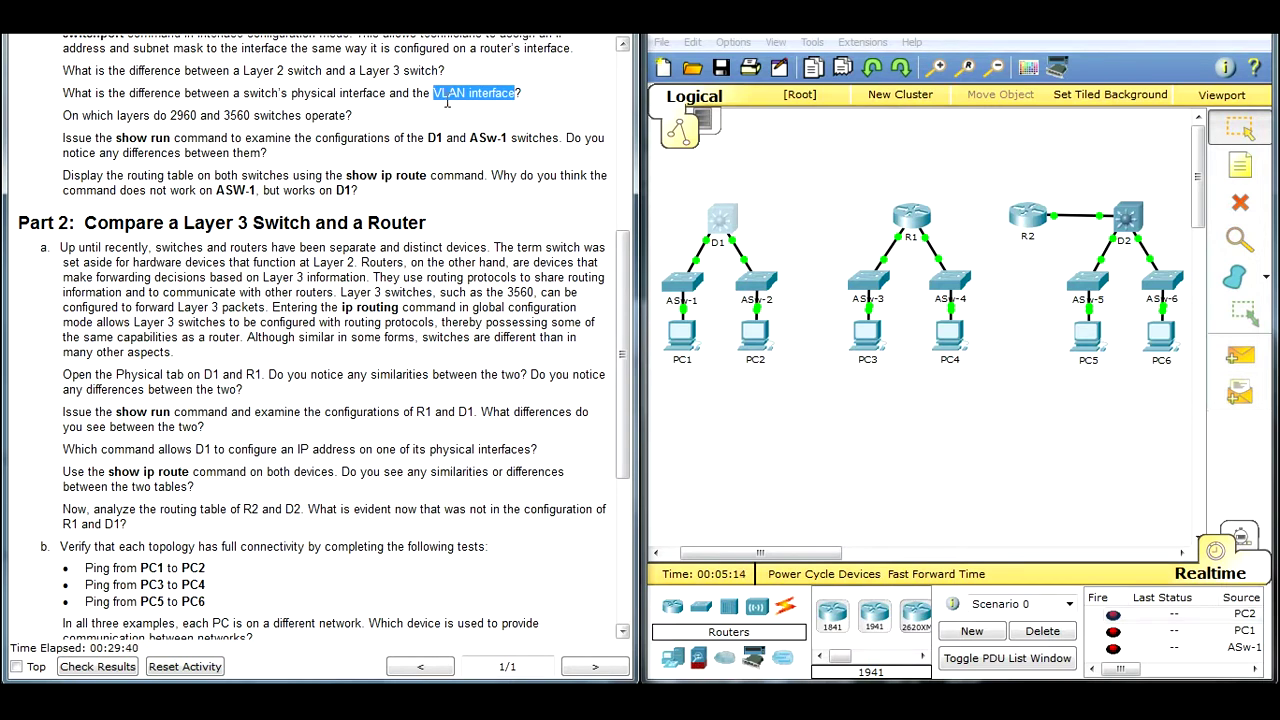
{"action": "left_click", "coordinate": [530, 100]}
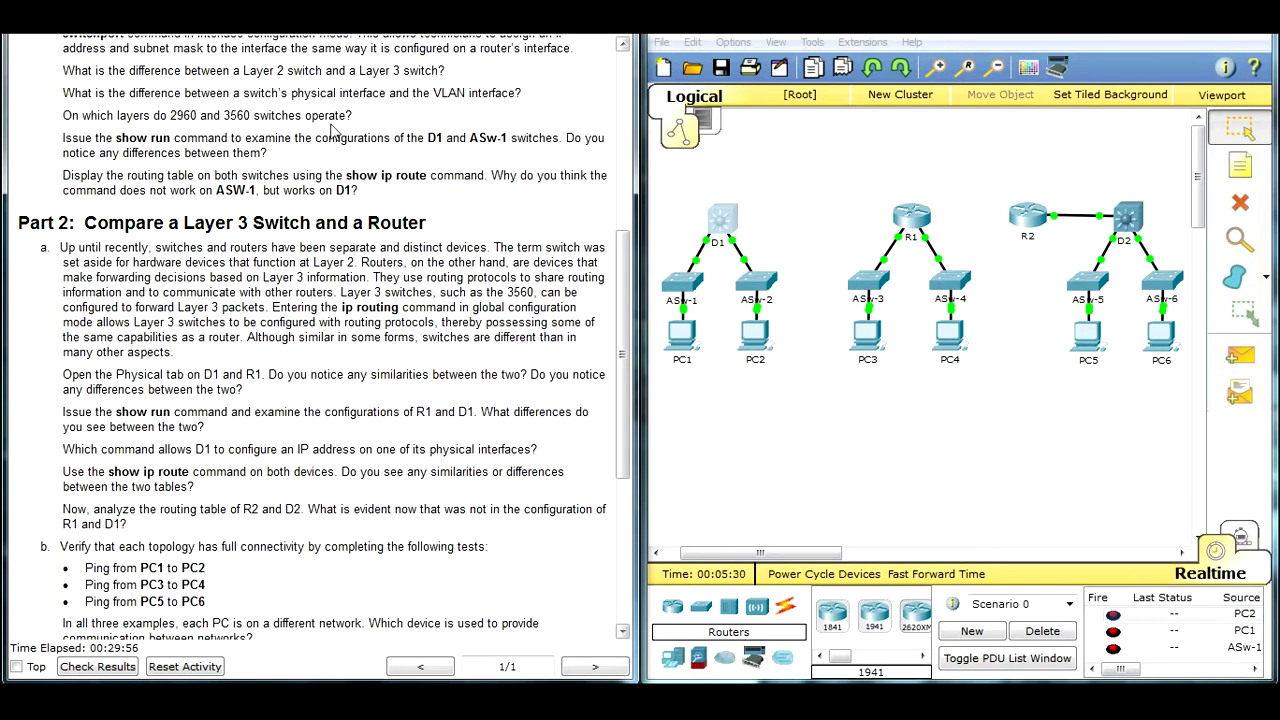
Highlight the 2960 model in ASw-1's CLI boot output, then minimize its window
{"action": "left_click", "coordinate": [699, 290]}
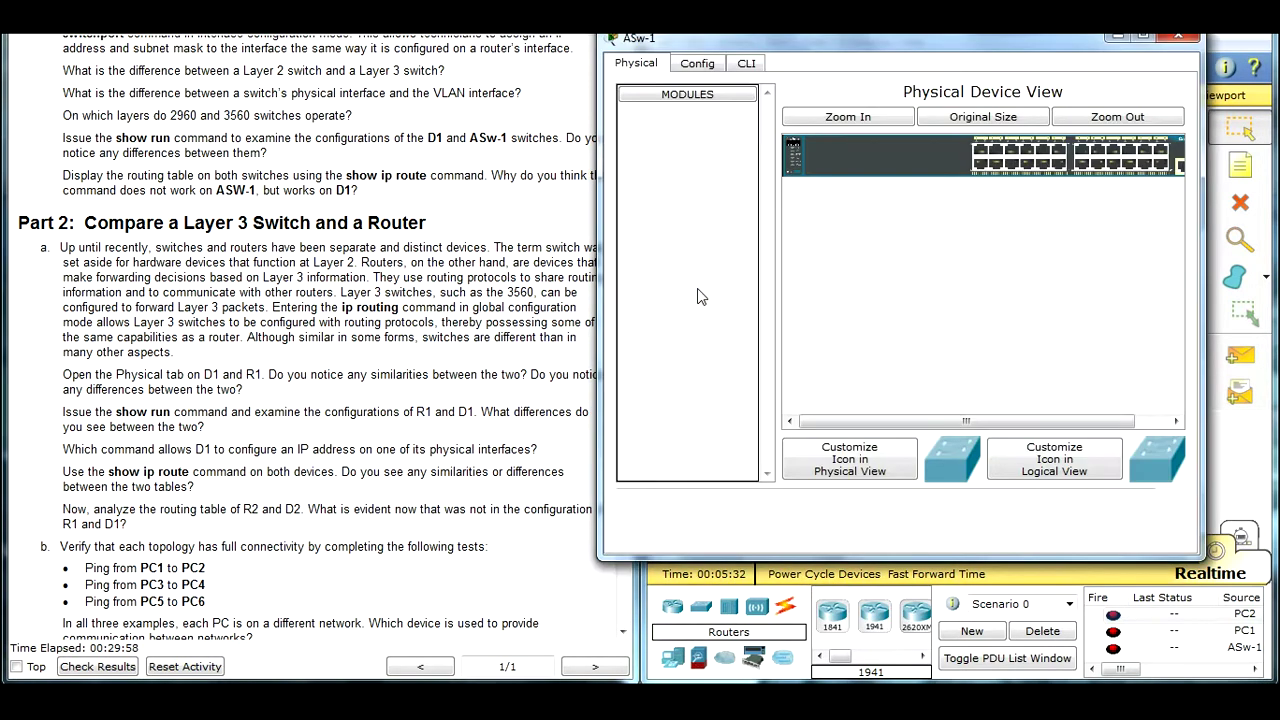
{"action": "left_click", "coordinate": [746, 63]}
{"action": "left_click_drag", "start_coordinate": [1170, 463], "coordinate": [1175, 120]}
{"action": "left_click_drag", "start_coordinate": [622, 118], "coordinate": [651, 145]}
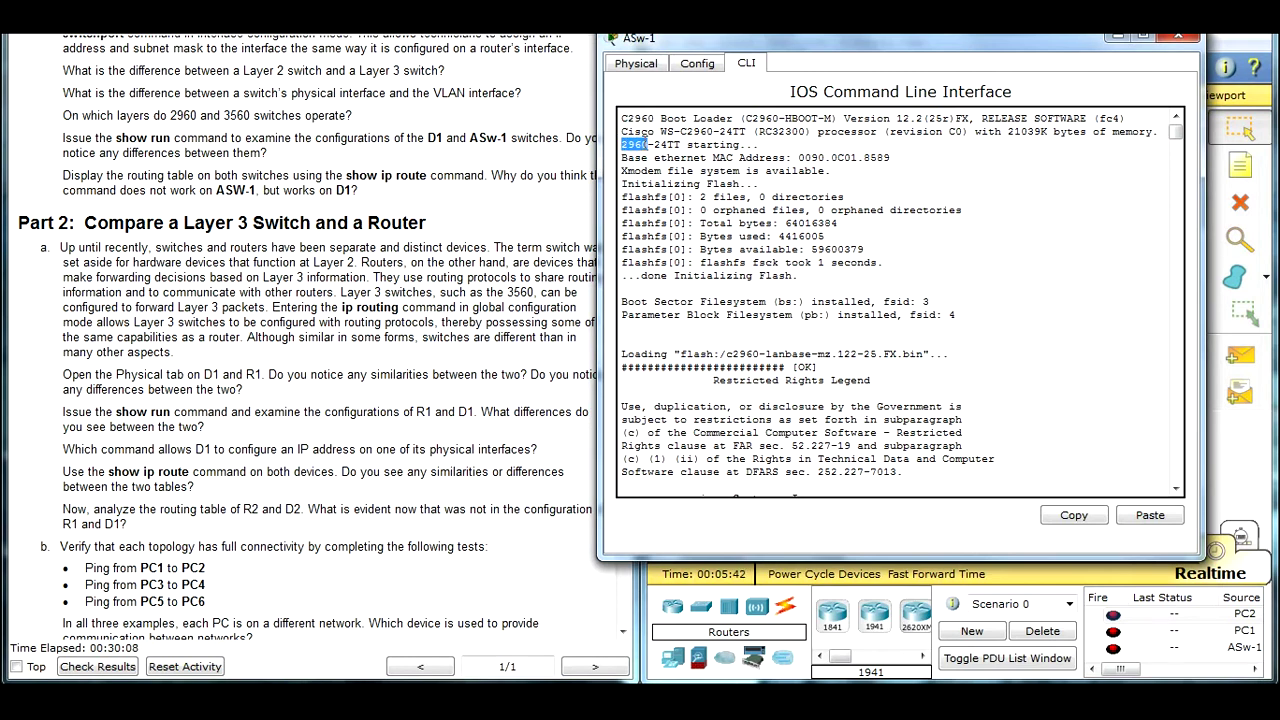
{"action": "left_click_drag", "start_coordinate": [769, 42], "coordinate": [153, 268]}
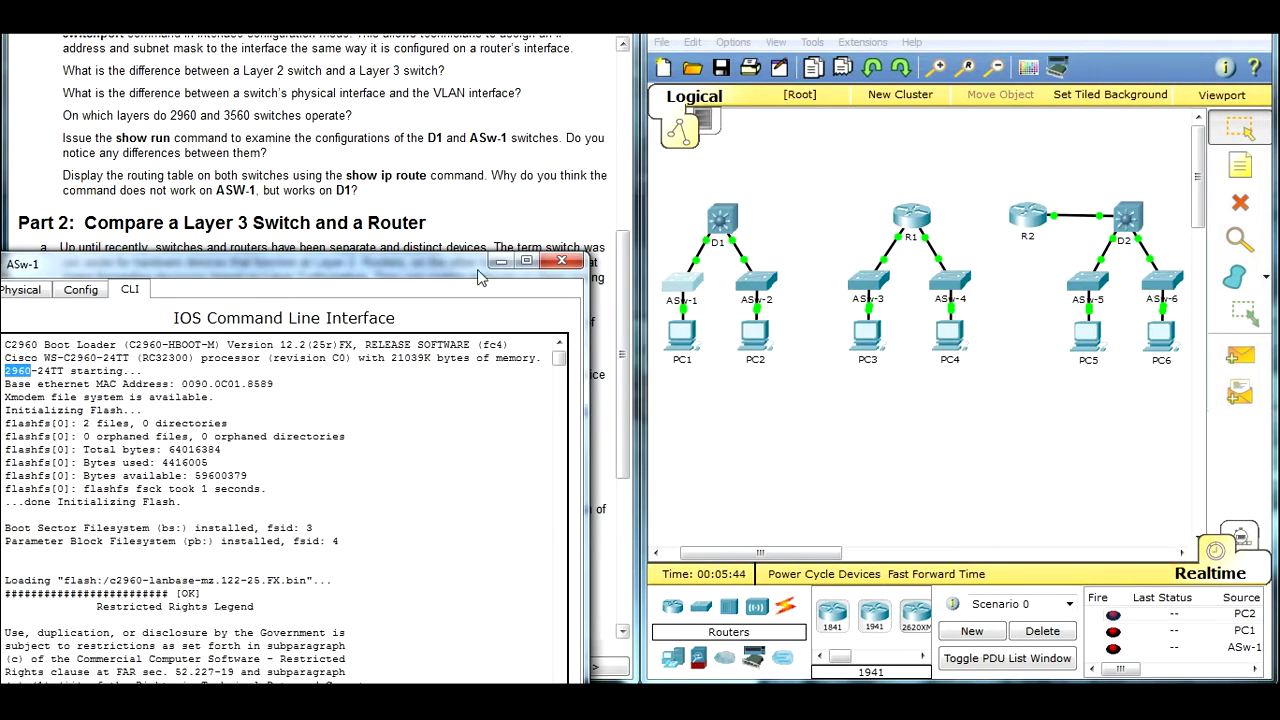
{"action": "left_click_drag", "start_coordinate": [470, 264], "coordinate": [1133, 148]}
{"action": "left_click", "coordinate": [1134, 145]}
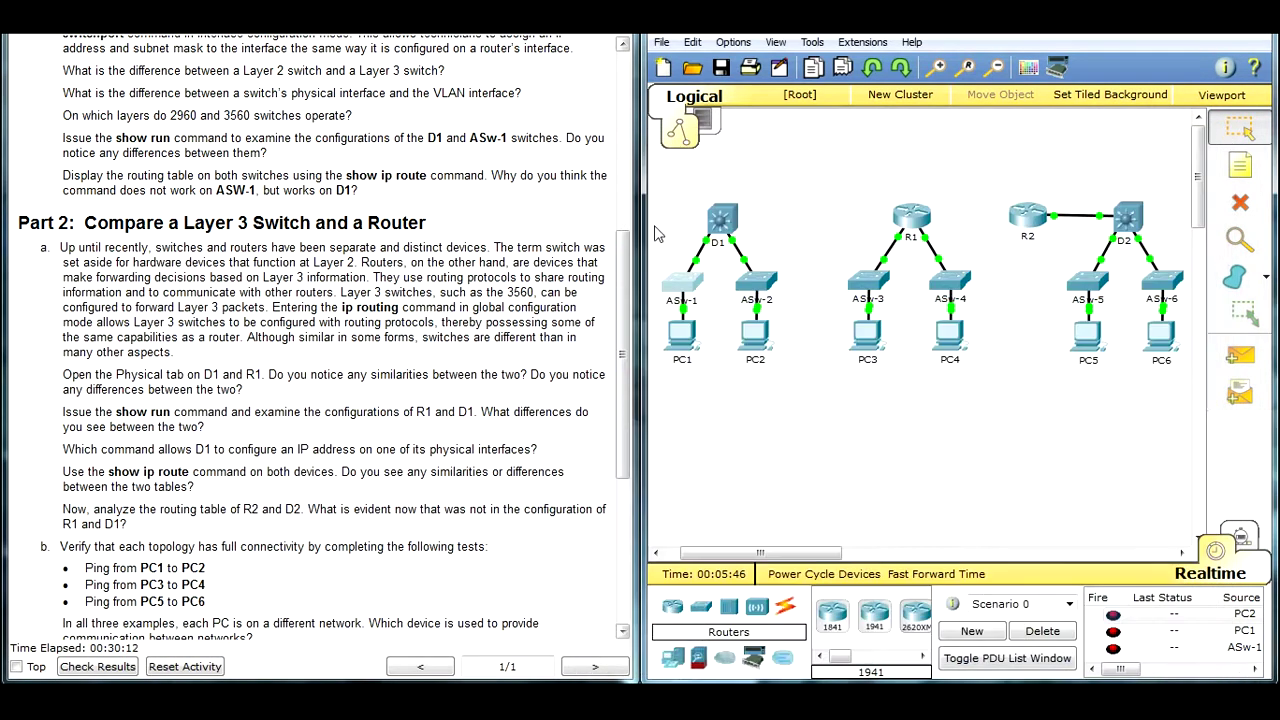
Highlight the 3560 model in D1's CLI boot output and close D1's window
{"action": "left_click", "coordinate": [716, 228]}
{"action": "left_click", "coordinate": [147, 70]}
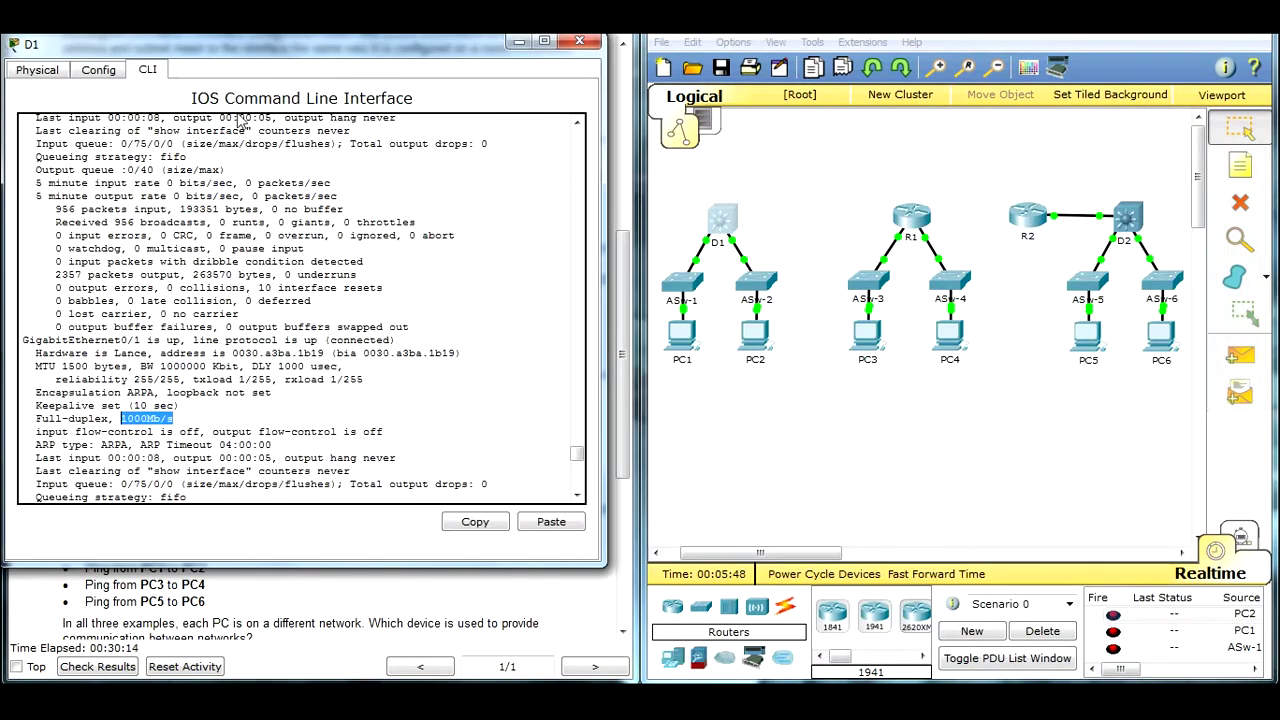
{"action": "scroll", "coordinate": [295, 120], "scroll_direction": "up", "scroll_amount": 15}
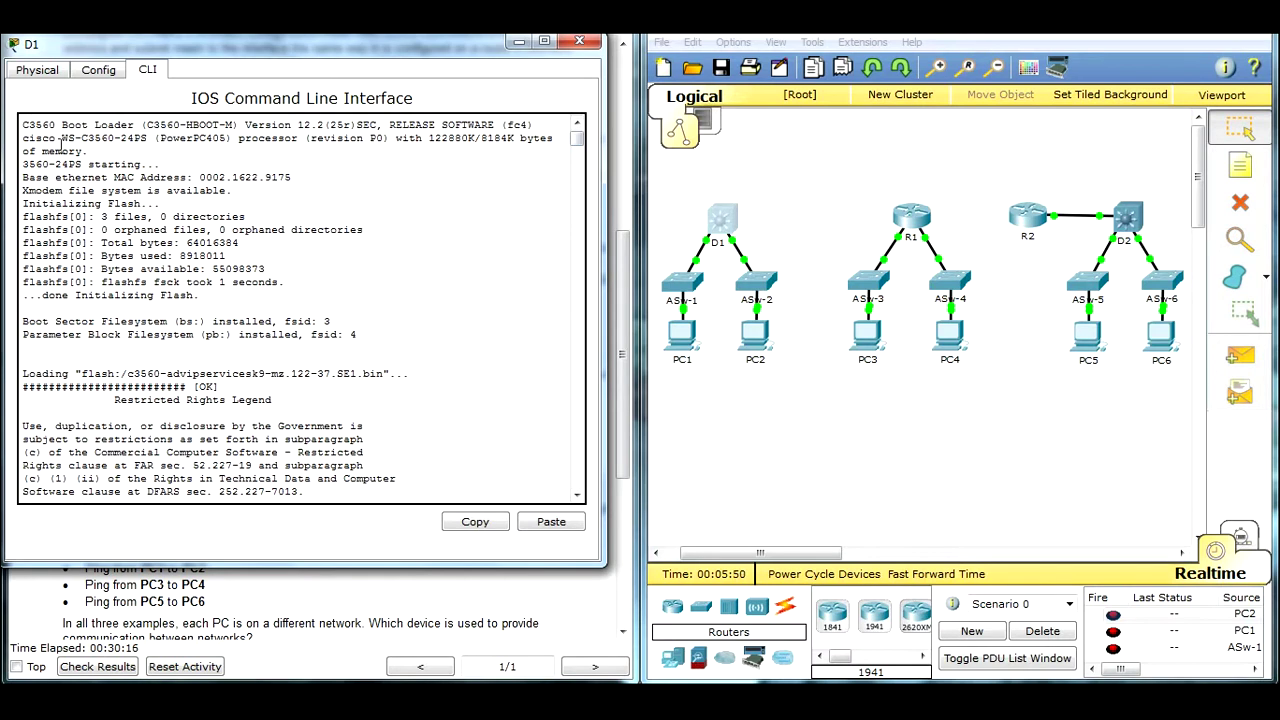
{"action": "left_click_drag", "start_coordinate": [28, 126], "coordinate": [60, 125]}
{"action": "left_click_drag", "start_coordinate": [221, 50], "coordinate": [813, 255]}
{"action": "left_click", "coordinate": [367, 220]}
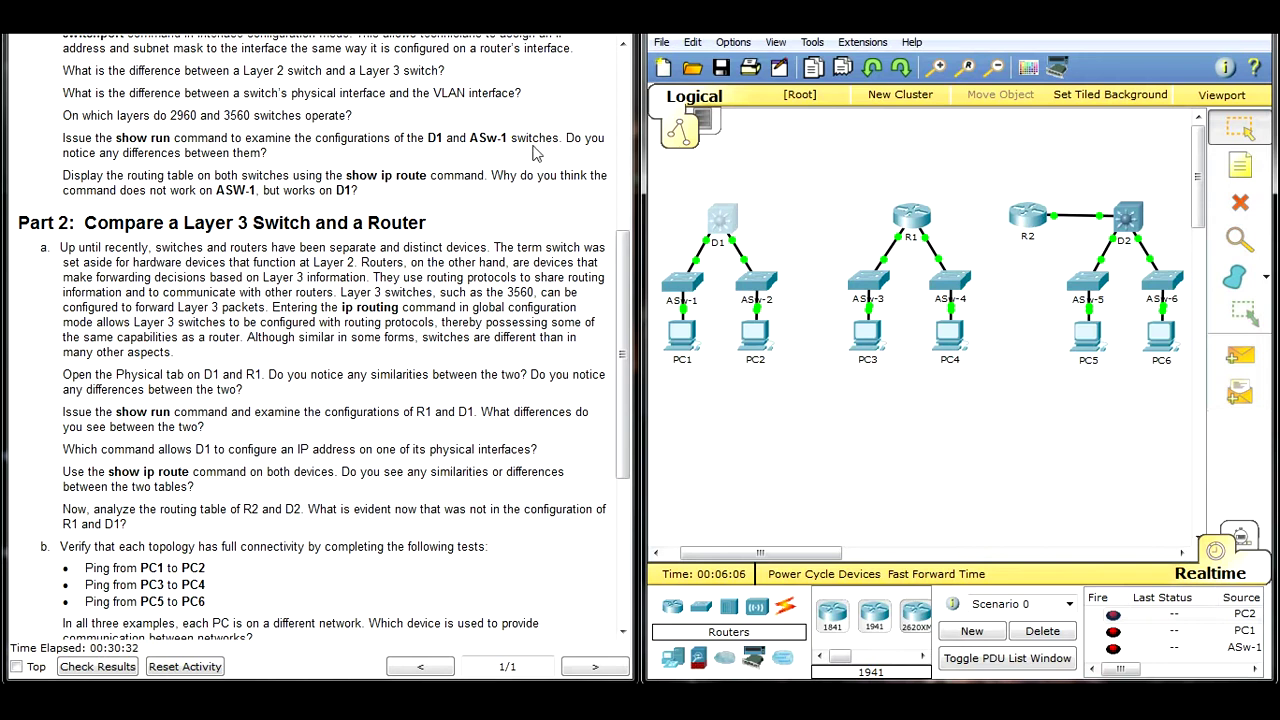
Run show run on D1, move its console left, and open ASw-1's console
{"action": "left_click", "coordinate": [728, 224]}
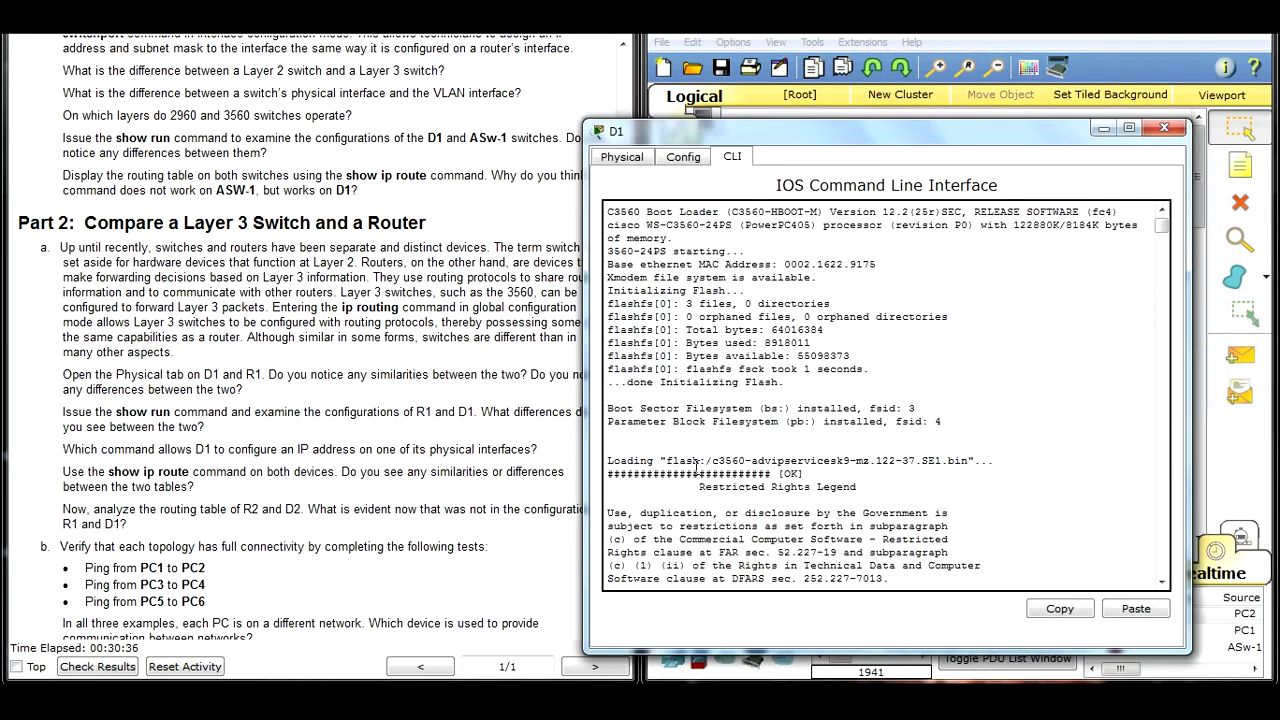
{"action": "key", "text": "Return"}
{"action": "type", "text": "show run"}
{"action": "key", "text": "Return"}
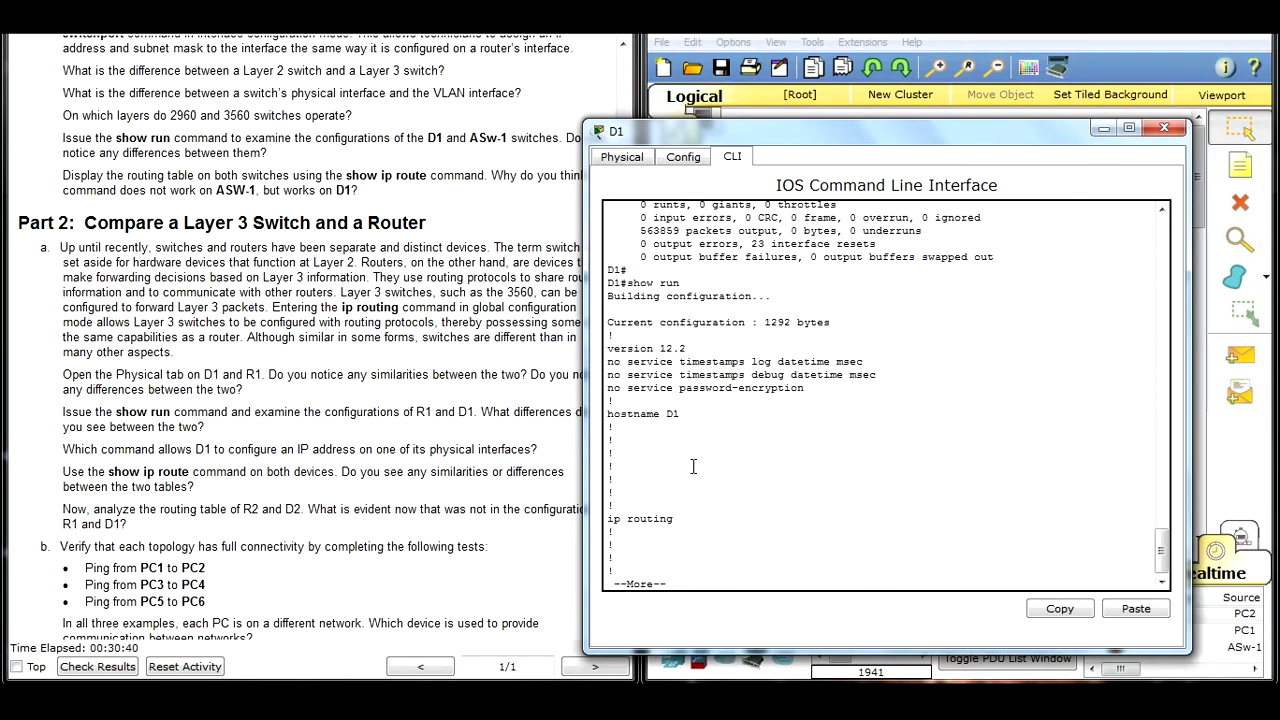
{"action": "key", "text": "space"}
{"action": "scroll", "coordinate": [775, 447], "scroll_direction": "up", "scroll_amount": 3}
{"action": "scroll", "coordinate": [775, 447], "scroll_direction": "up", "scroll_amount": 15}
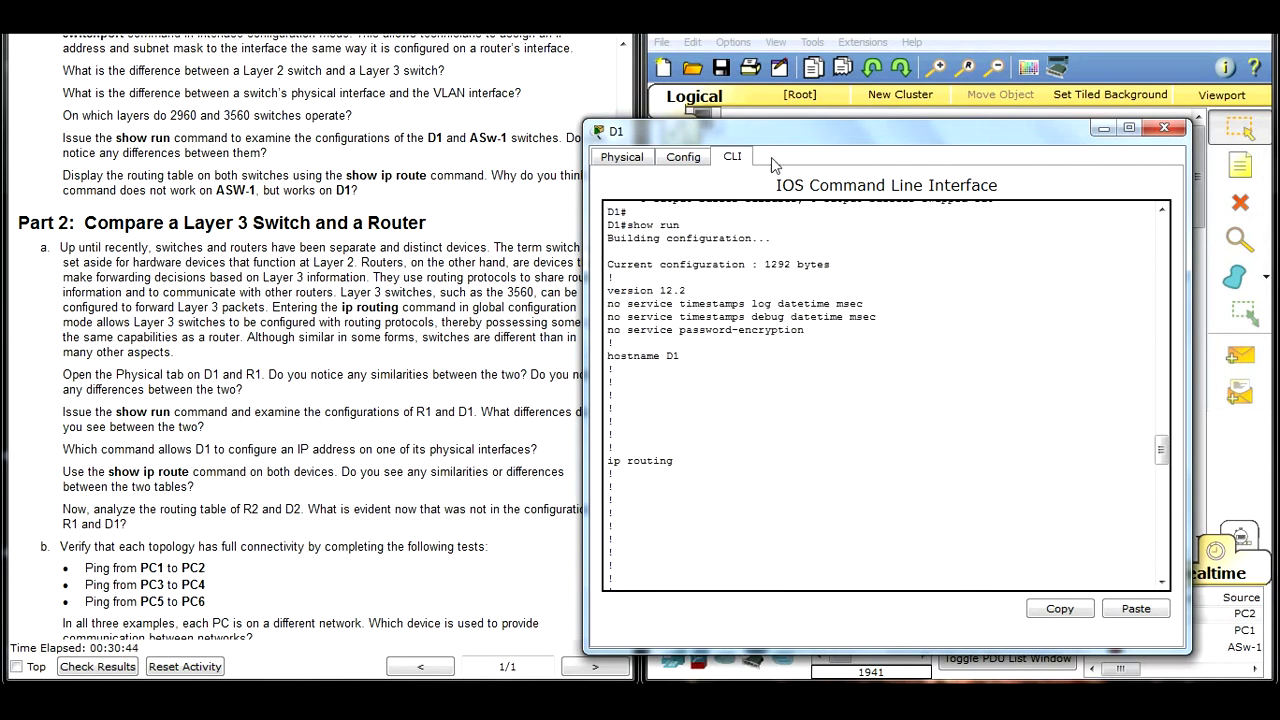
{"action": "left_click_drag", "start_coordinate": [800, 131], "coordinate": [147, 93]}
{"action": "left_click", "coordinate": [682, 283]}
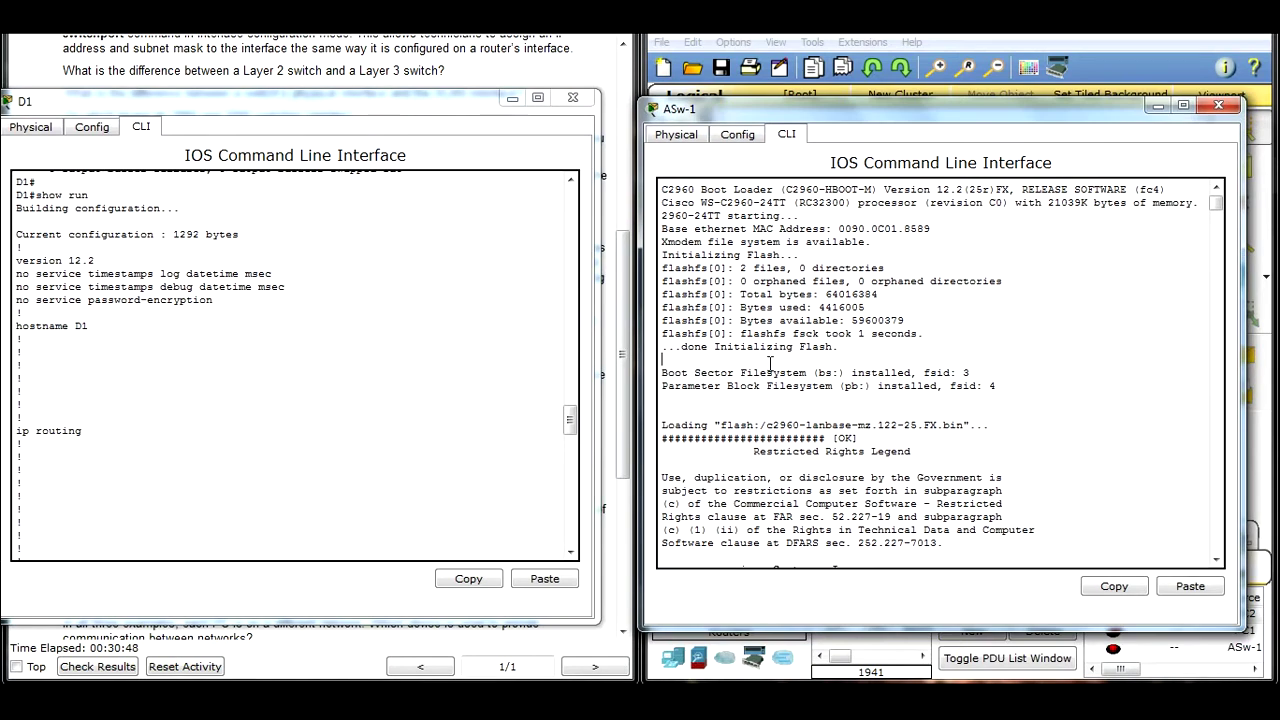
Run show run on ASw-1 and page to the end of its configuration
{"action": "type", "text": "sho"}
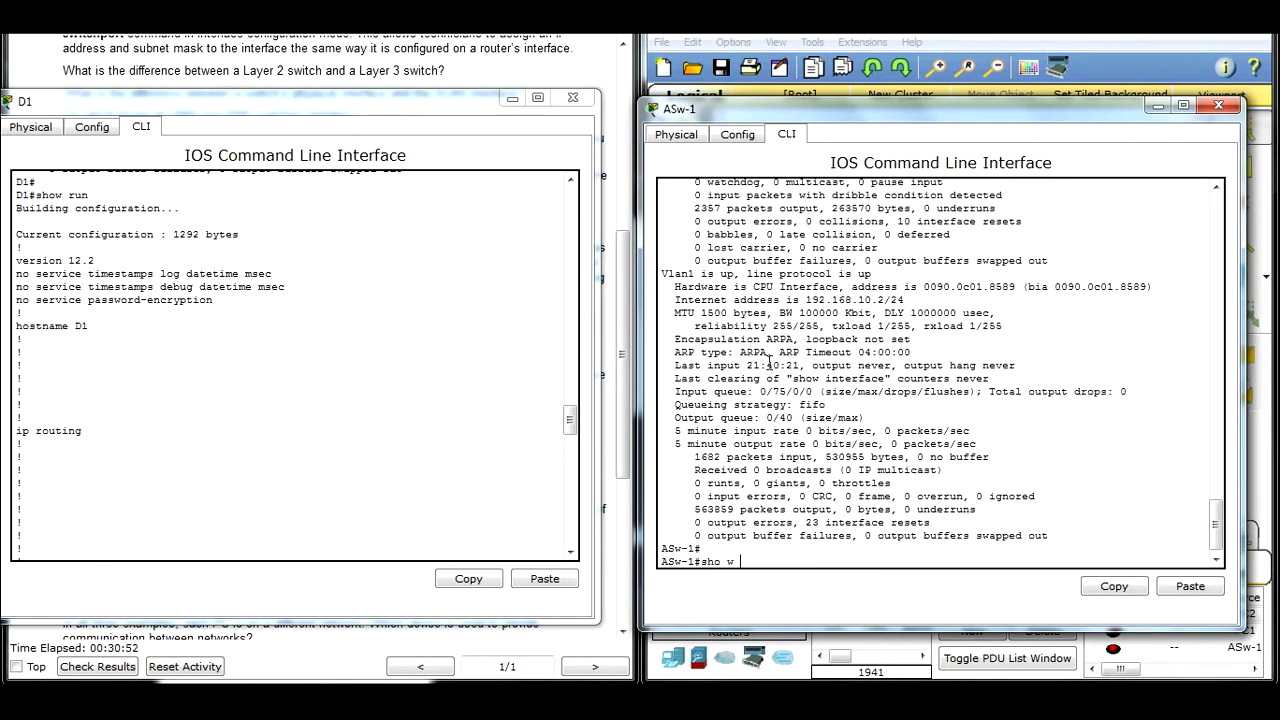
{"action": "type", "text": "w run"}
{"action": "key", "text": "Return"}
{"action": "key", "text": "space"}
{"action": "key", "text": "space"}
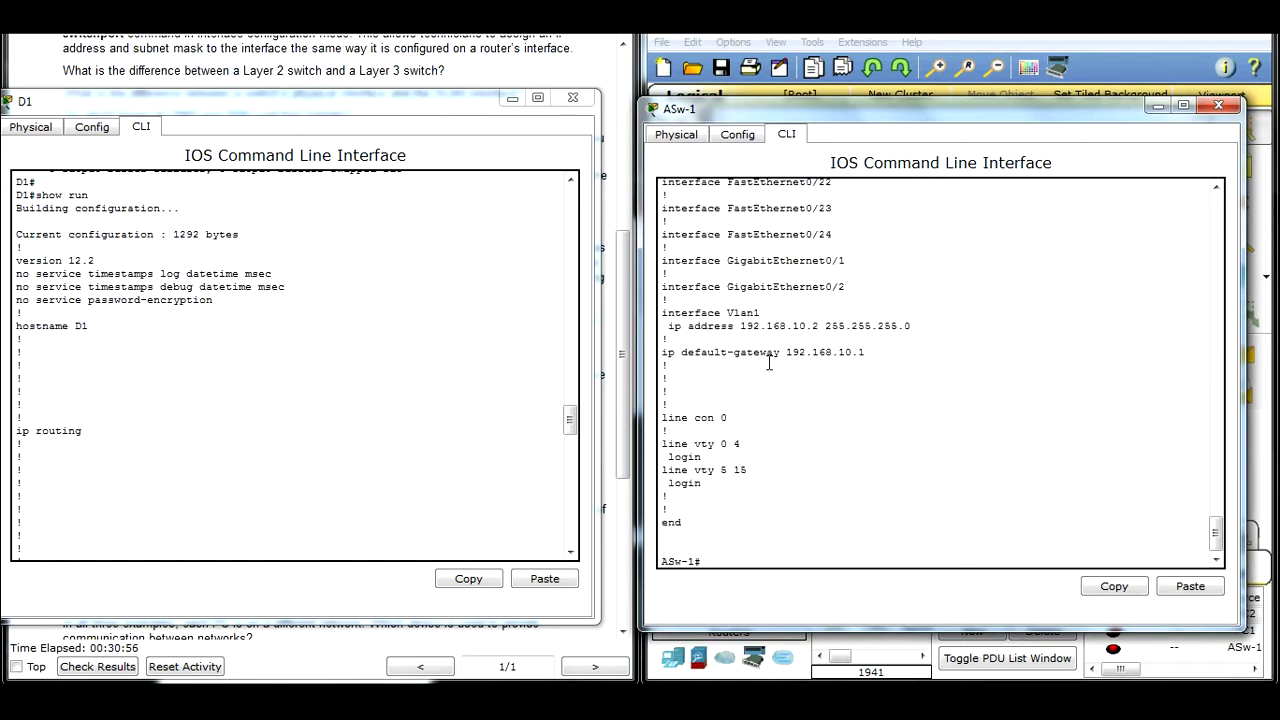
{"action": "scroll", "coordinate": [769, 363], "scroll_direction": "up", "scroll_amount": 15}
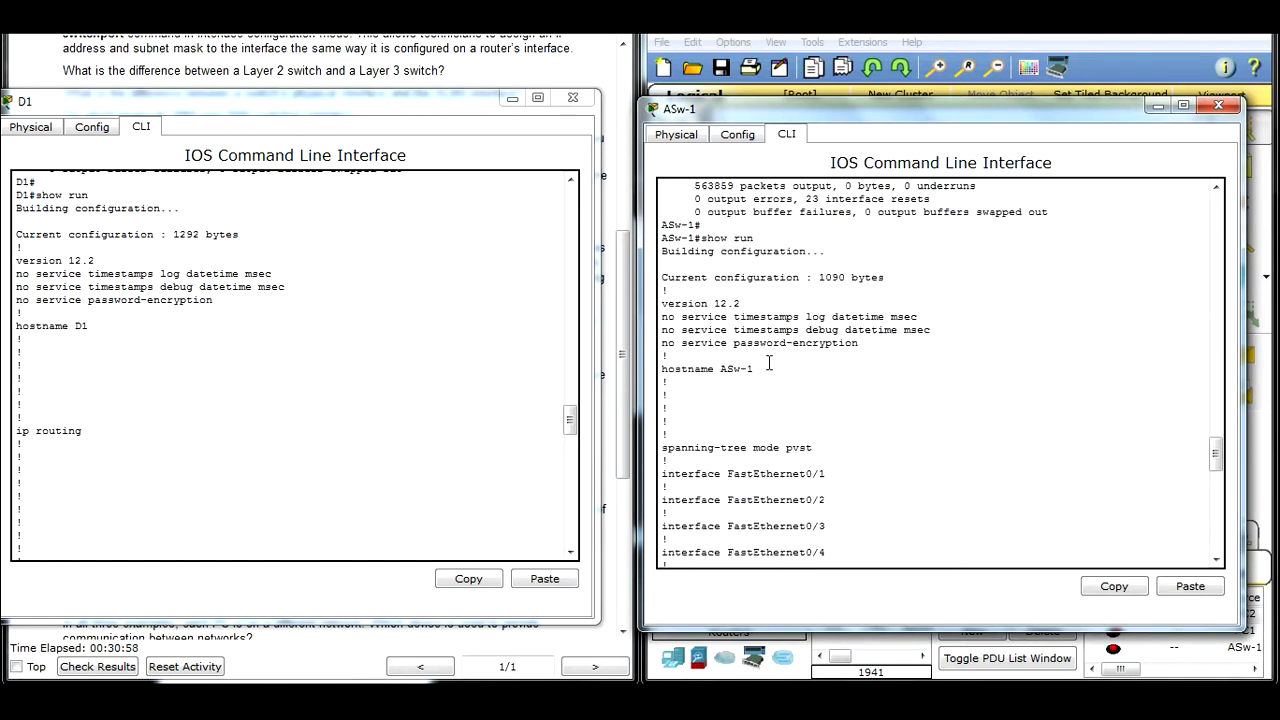
Highlight D1's ip routing line and the matching spot in ASw-1's configuration where it is absent
{"action": "left_click_drag", "start_coordinate": [411, 104], "coordinate": [429, 112]}
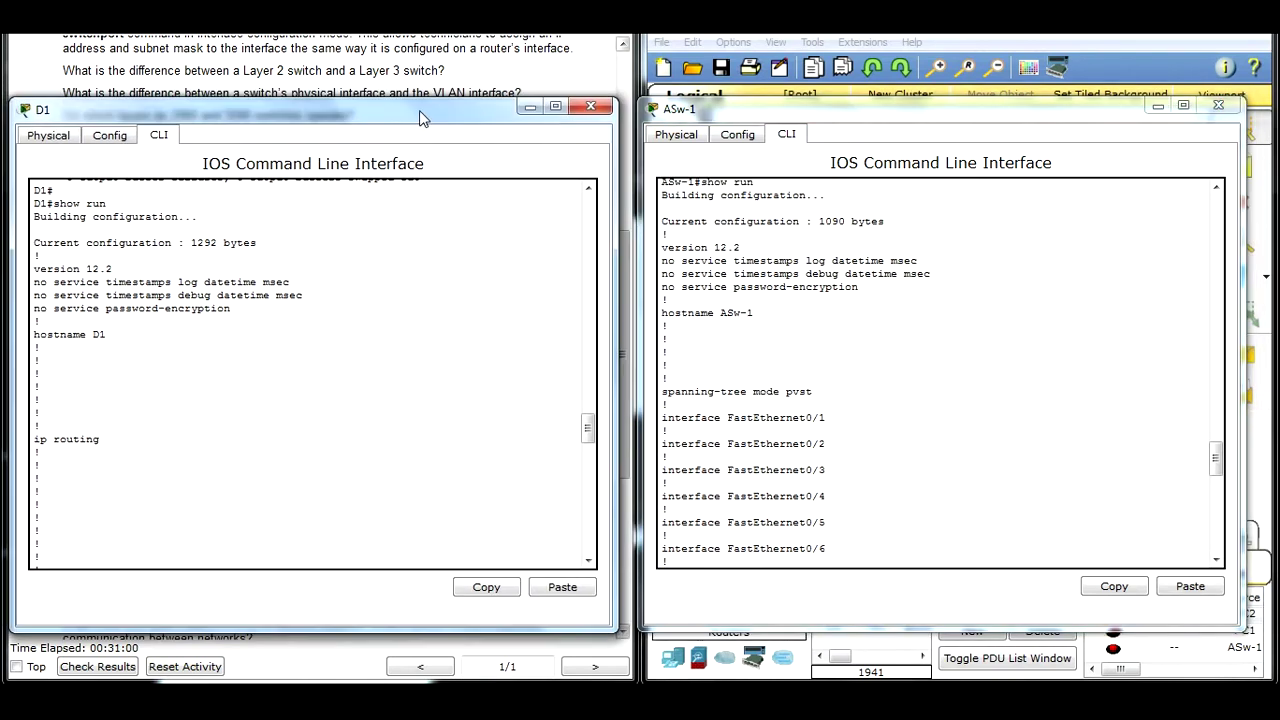
{"action": "scroll", "coordinate": [204, 419], "scroll_direction": "up", "scroll_amount": 3}
{"action": "scroll", "coordinate": [190, 416], "scroll_direction": "down", "scroll_amount": 3}
{"action": "left_click_drag", "start_coordinate": [100, 440], "coordinate": [34, 440]}
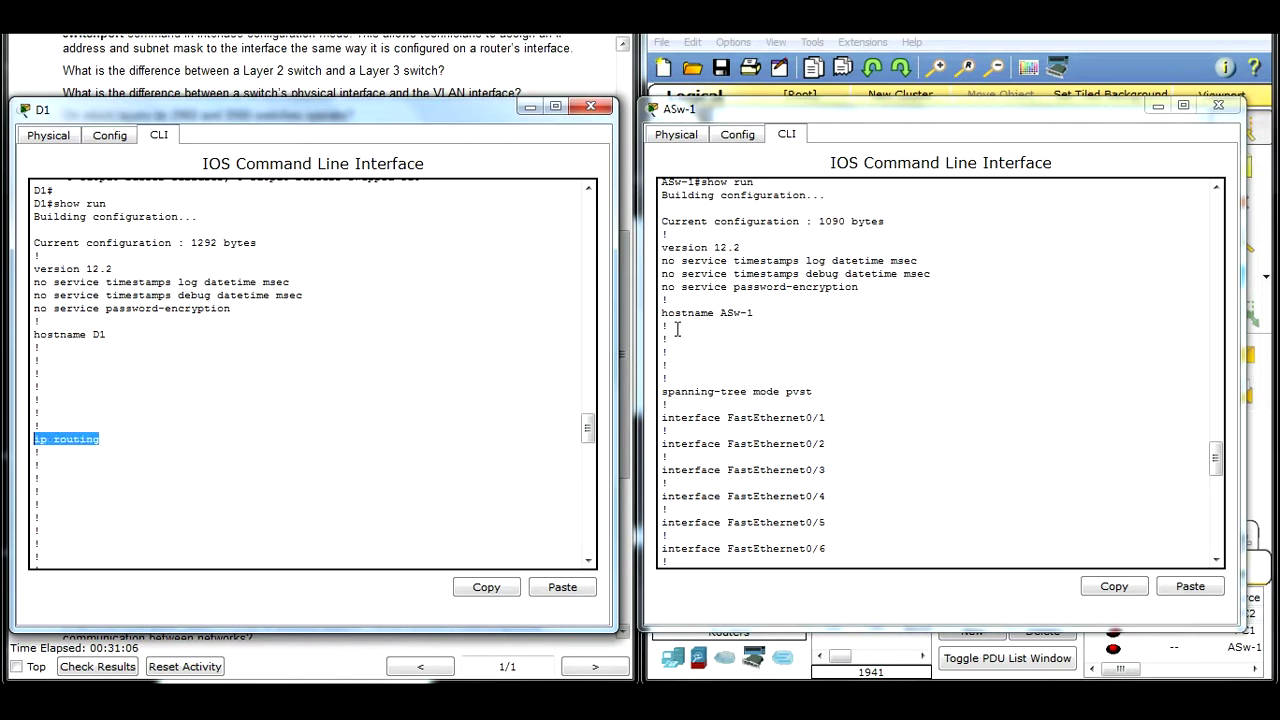
{"action": "left_click_drag", "start_coordinate": [666, 339], "coordinate": [687, 364]}
{"action": "left_click", "coordinate": [778, 442]}
{"action": "scroll", "coordinate": [780, 449], "scroll_direction": "down", "scroll_amount": 4}
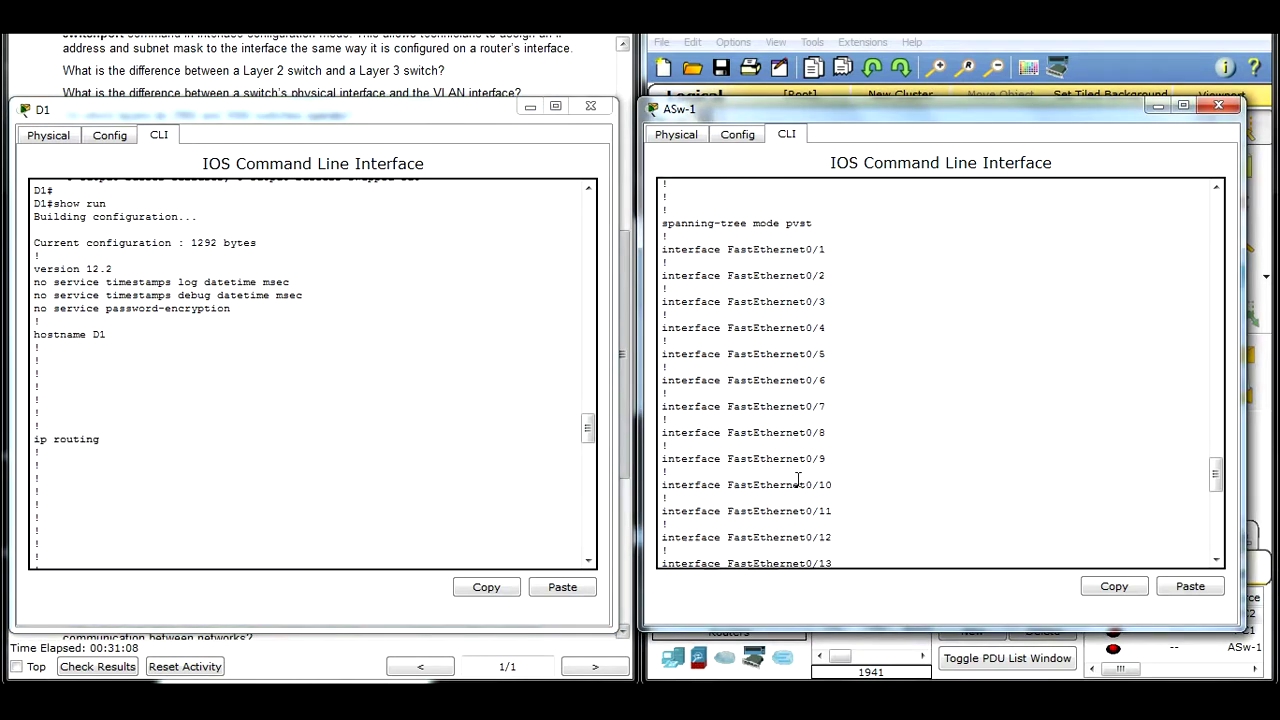
Highlight no switchport under D1's GigabitEthernet0/1 and GigabitEthernet0/2 configurations
{"action": "left_click", "coordinate": [150, 425]}
{"action": "scroll", "coordinate": [147, 416], "scroll_direction": "down", "scroll_amount": 4}
{"action": "scroll", "coordinate": [145, 408], "scroll_direction": "down", "scroll_amount": 7}
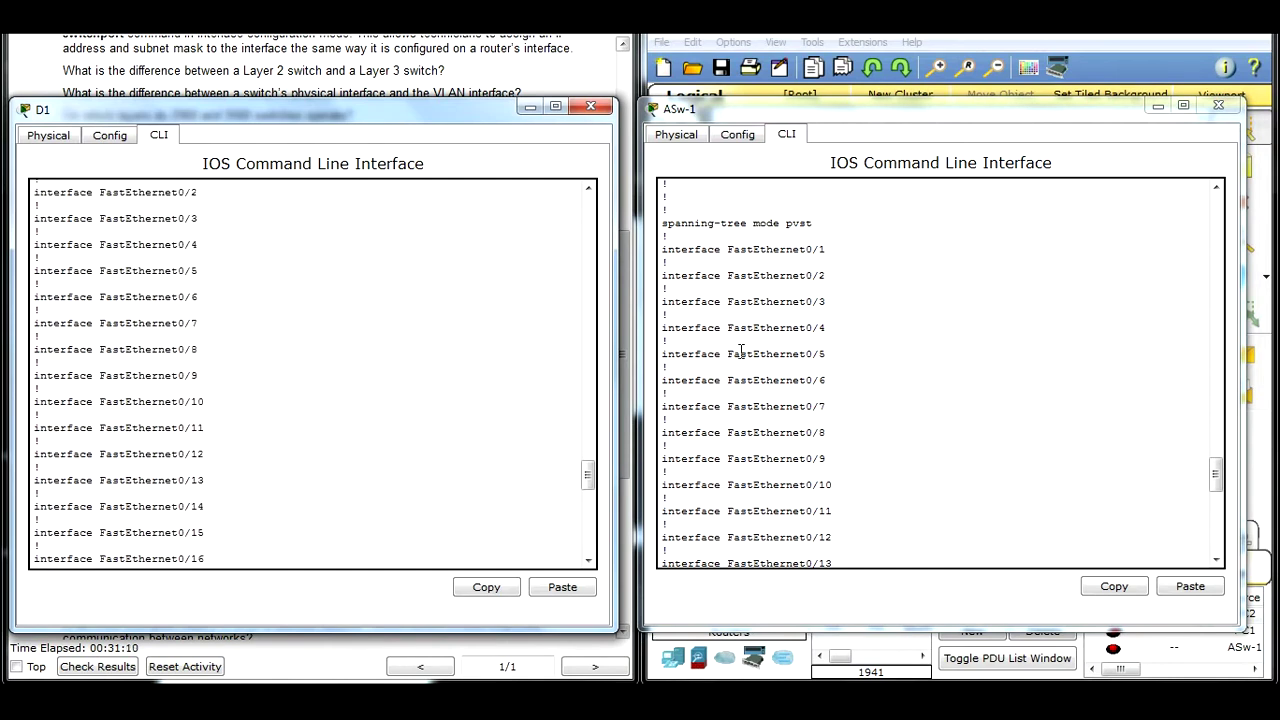
{"action": "scroll", "coordinate": [760, 338], "scroll_direction": "down", "scroll_amount": 14}
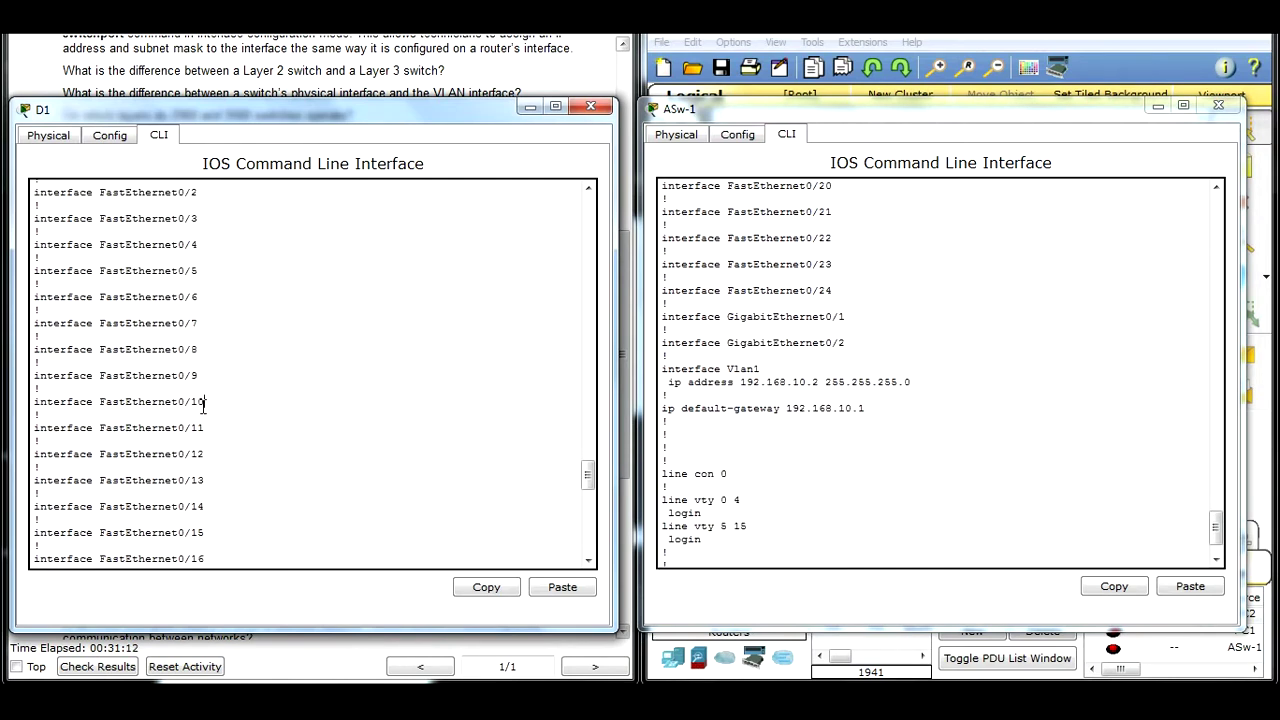
{"action": "scroll", "coordinate": [200, 400], "scroll_direction": "down", "scroll_amount": 14}
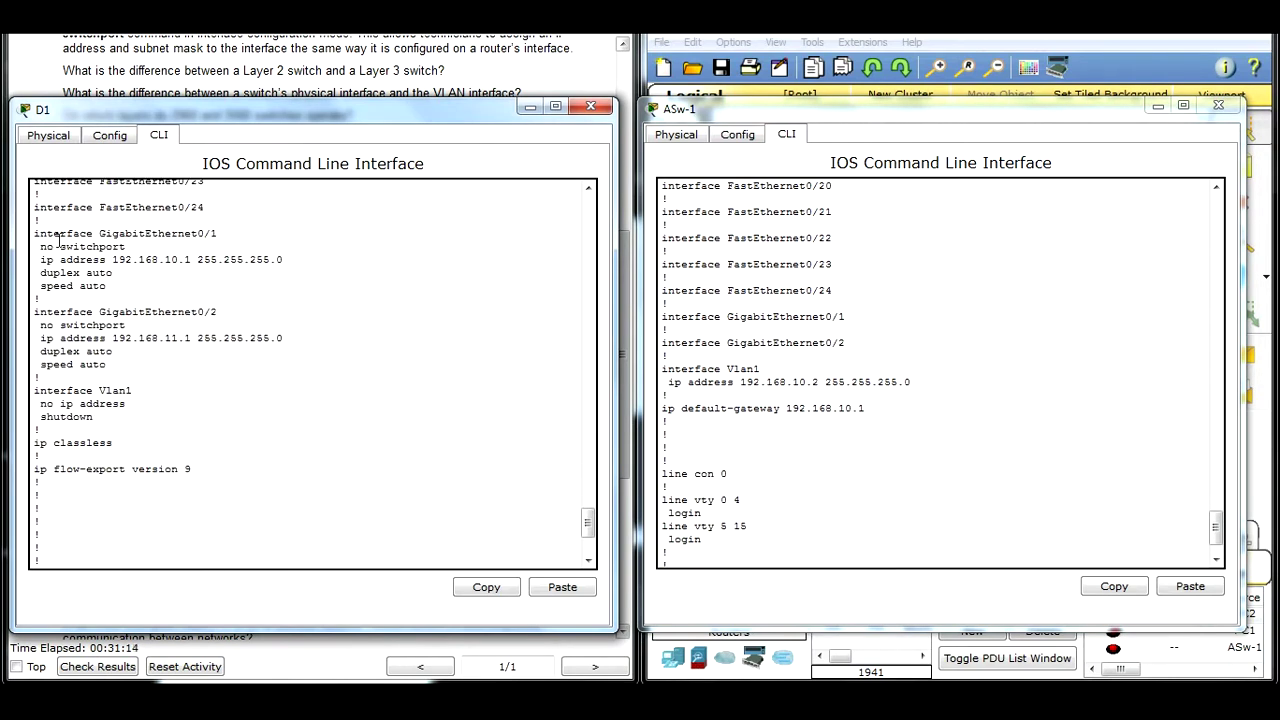
{"action": "left_click_drag", "start_coordinate": [35, 234], "coordinate": [304, 360]}
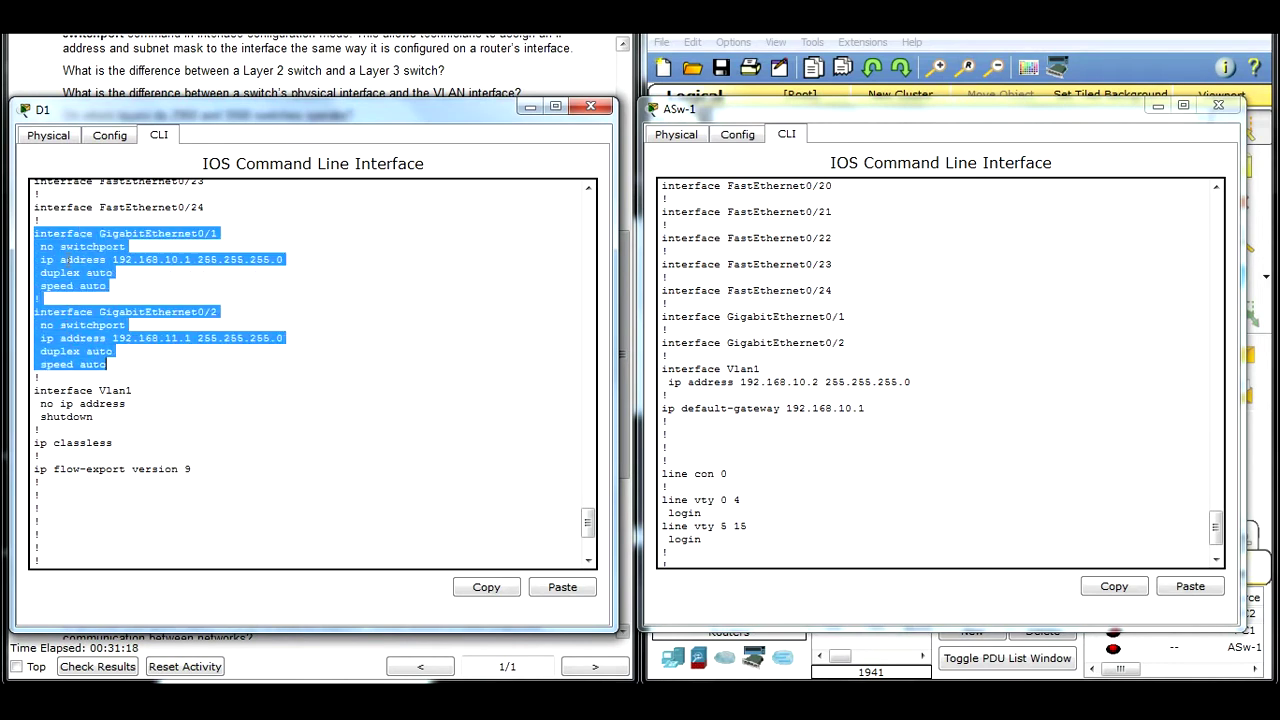
{"action": "left_click_drag", "start_coordinate": [40, 246], "coordinate": [126, 247]}
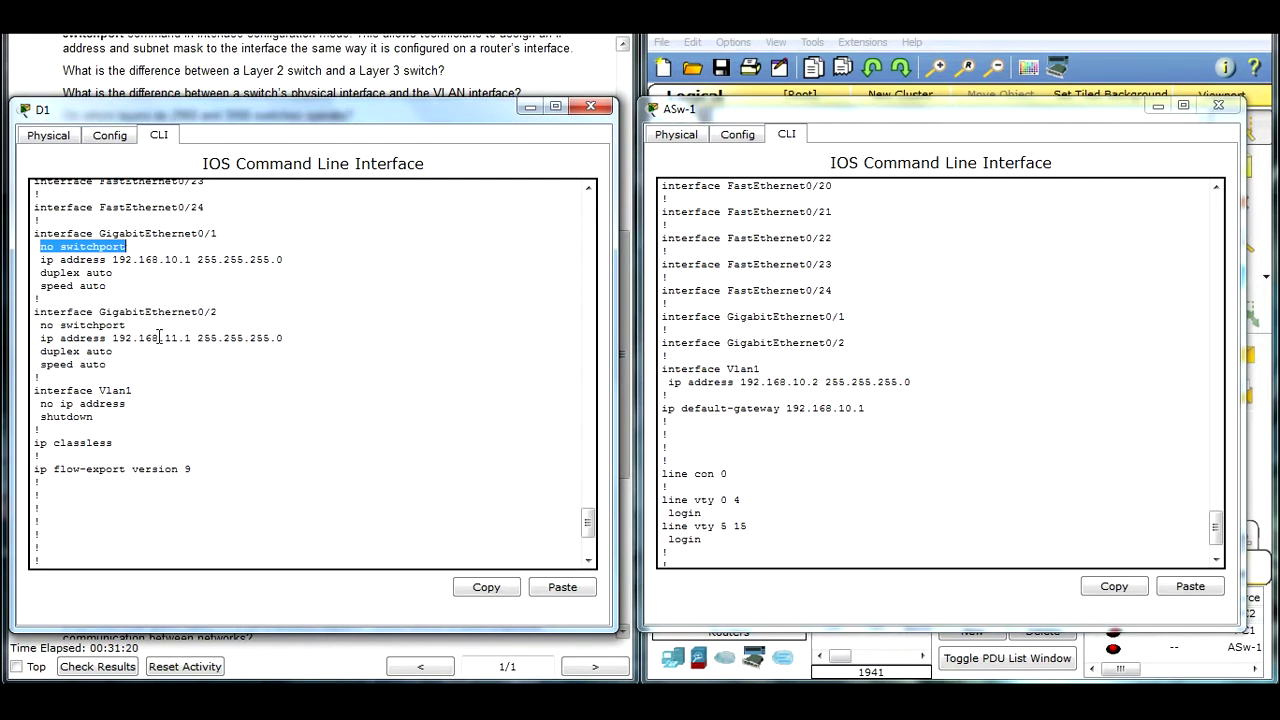
{"action": "left_click_drag", "start_coordinate": [128, 326], "coordinate": [4, 331]}
Highlight ASw-1's line vty 5 15 and D1's line vty 0 4 login, then move D1's console aside
{"action": "left_click", "coordinate": [756, 360]}
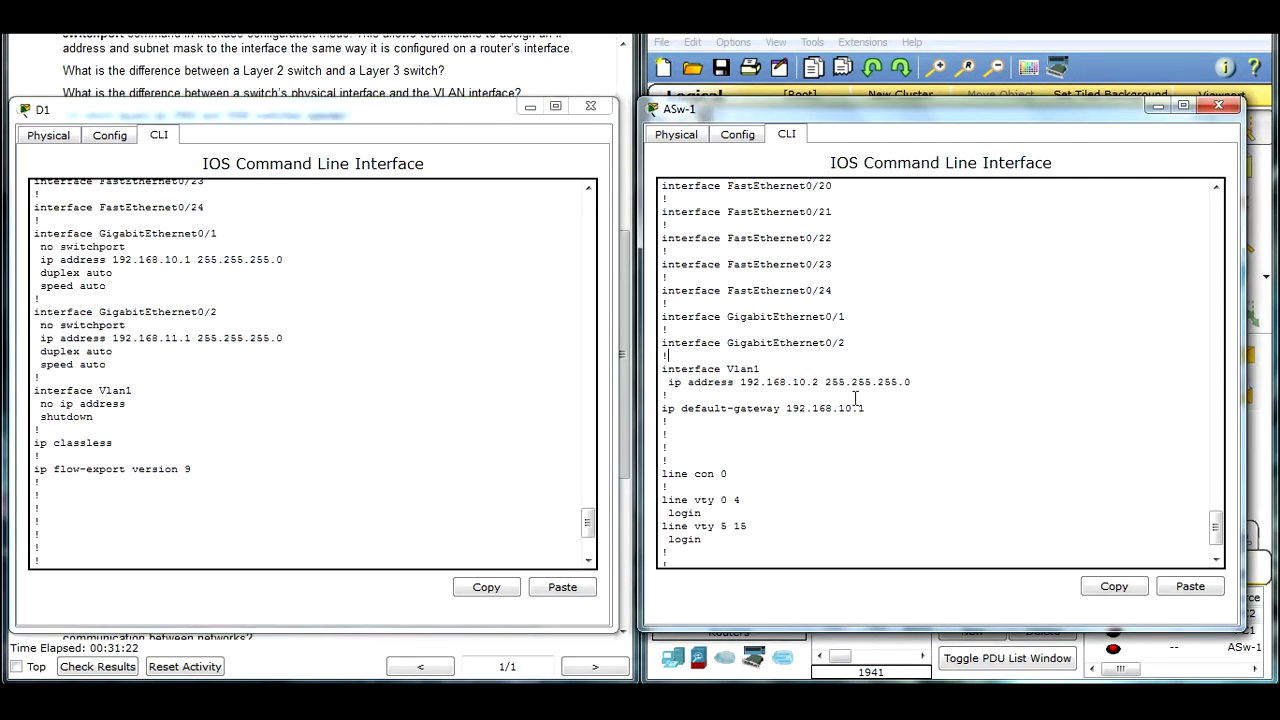
{"action": "left_click", "coordinate": [132, 397]}
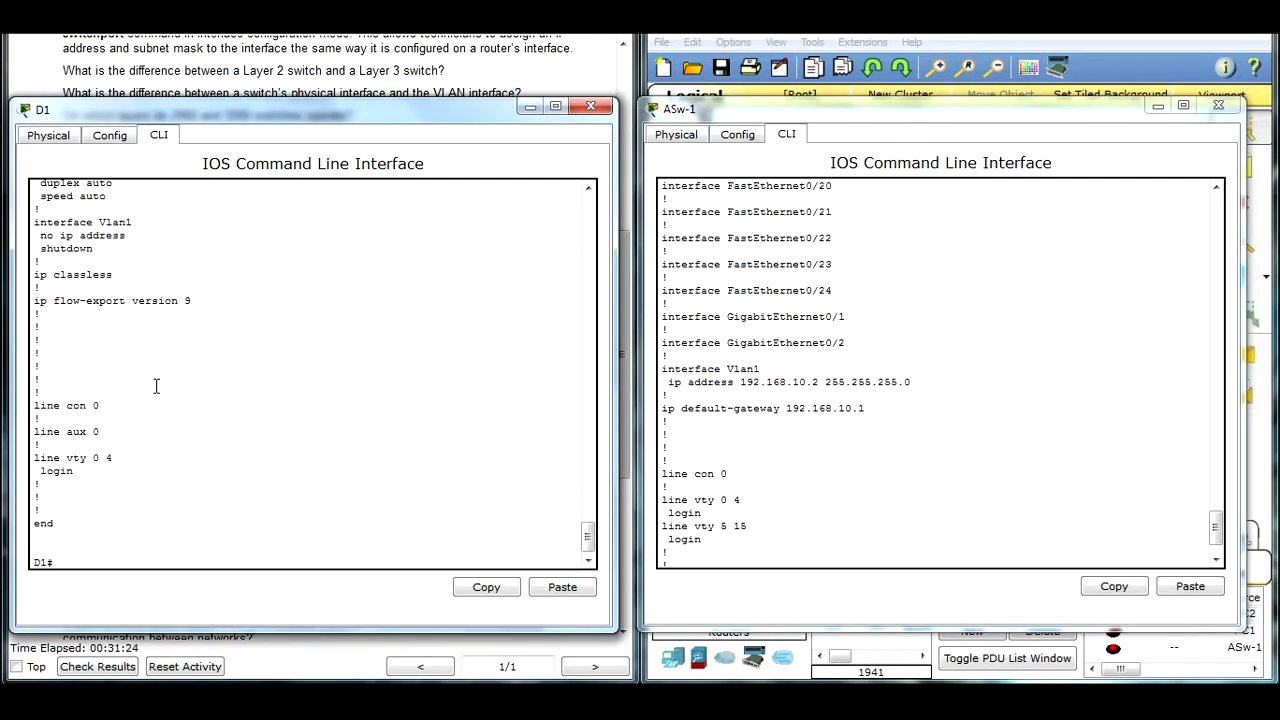
{"action": "left_click", "coordinate": [793, 438]}
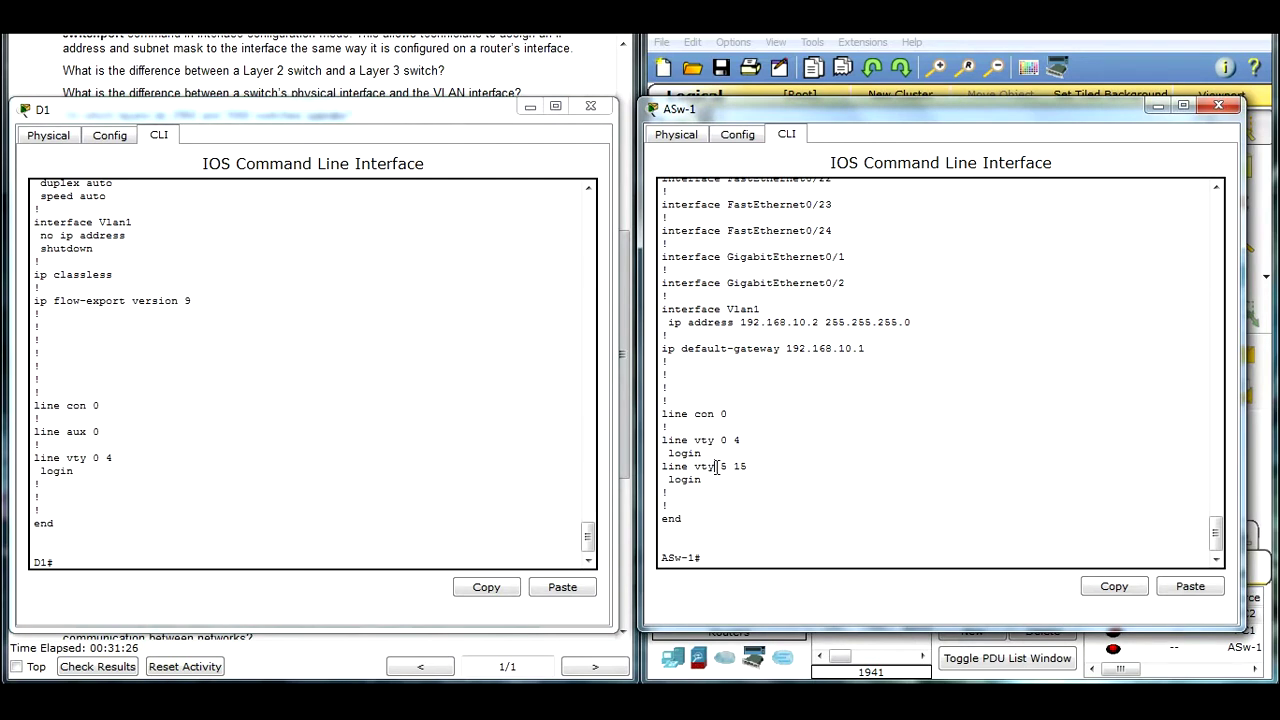
{"action": "left_click_drag", "start_coordinate": [722, 467], "coordinate": [754, 470]}
{"action": "left_click_drag", "start_coordinate": [82, 476], "coordinate": [42, 446]}
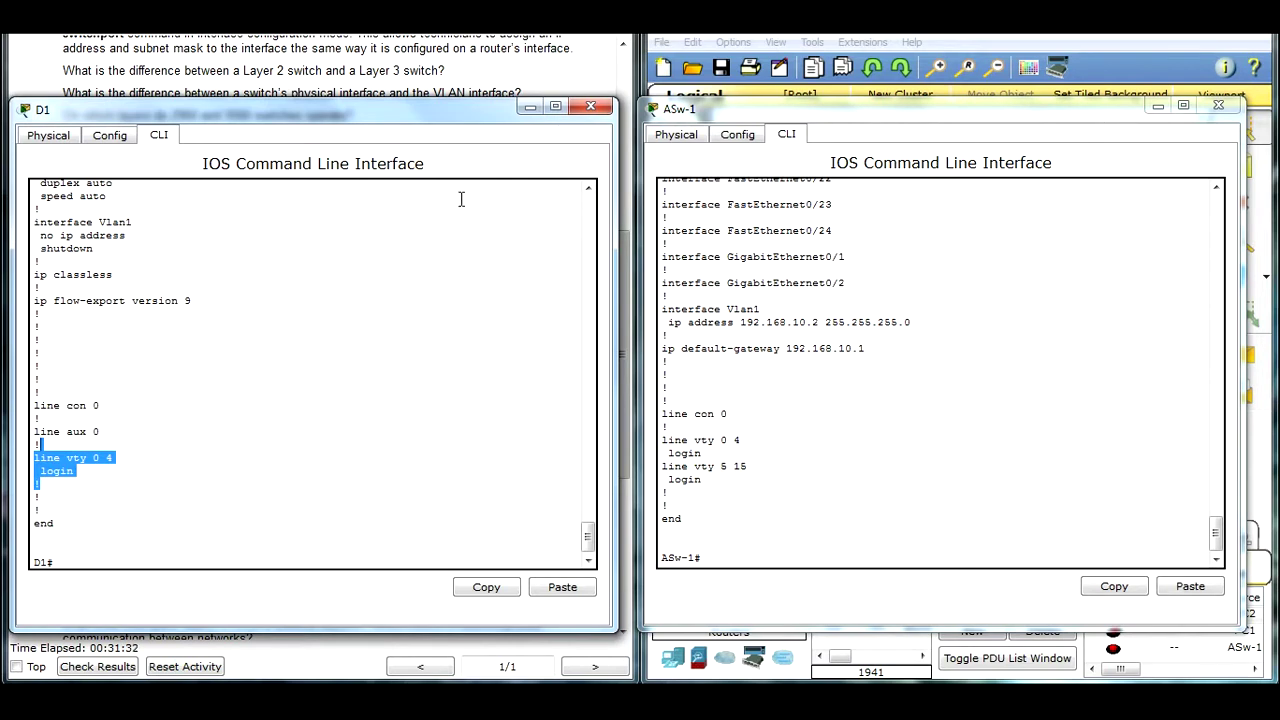
{"action": "left_click_drag", "start_coordinate": [458, 112], "coordinate": [1108, 190]}
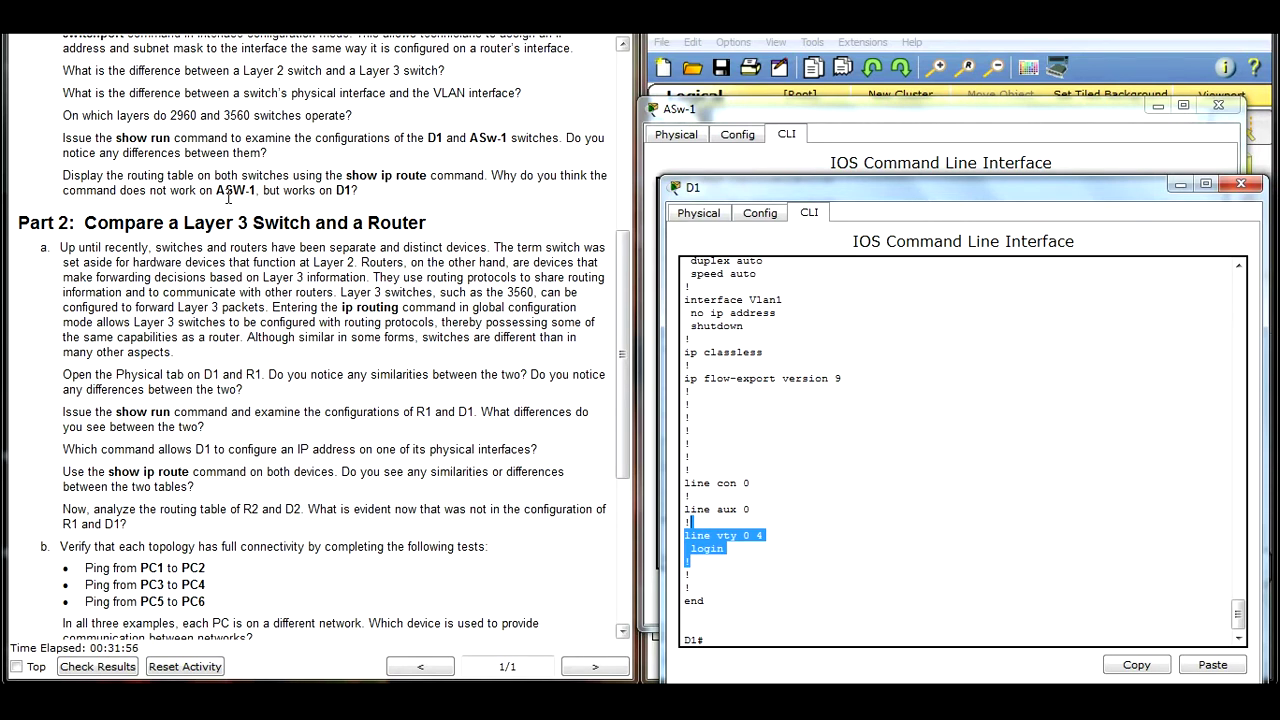
Highlight 'ip route' and 'D1' in the question, then scroll to Part 2's Layer 3 switch paragraph
{"action": "left_click_drag", "start_coordinate": [381, 176], "coordinate": [432, 181]}
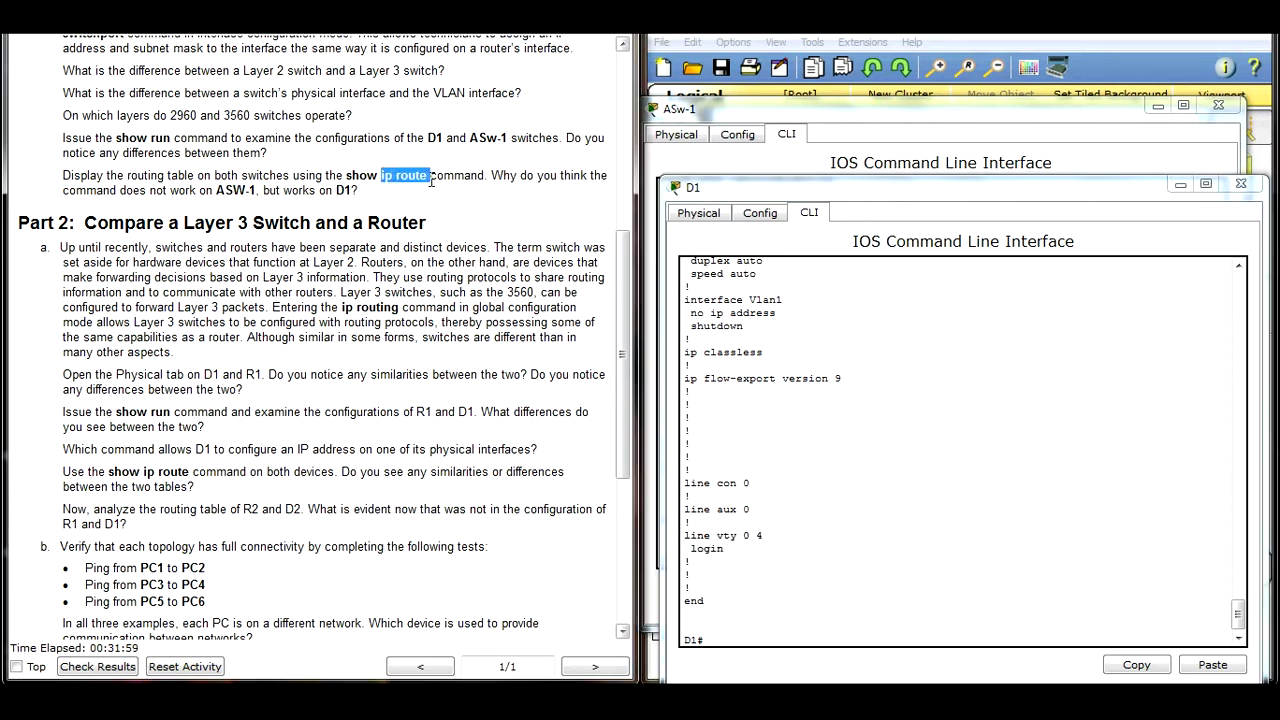
{"action": "double_click", "coordinate": [342, 190]}
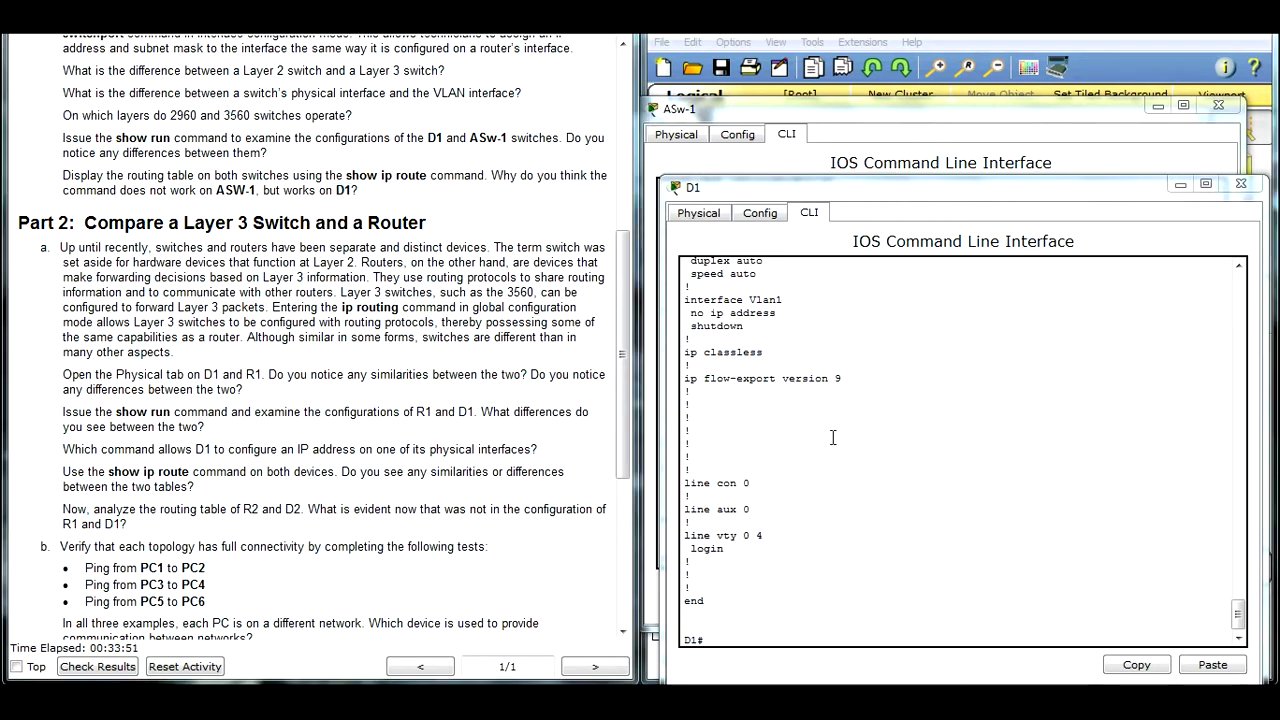
{"action": "left_click_drag", "start_coordinate": [629, 300], "coordinate": [624, 397]}
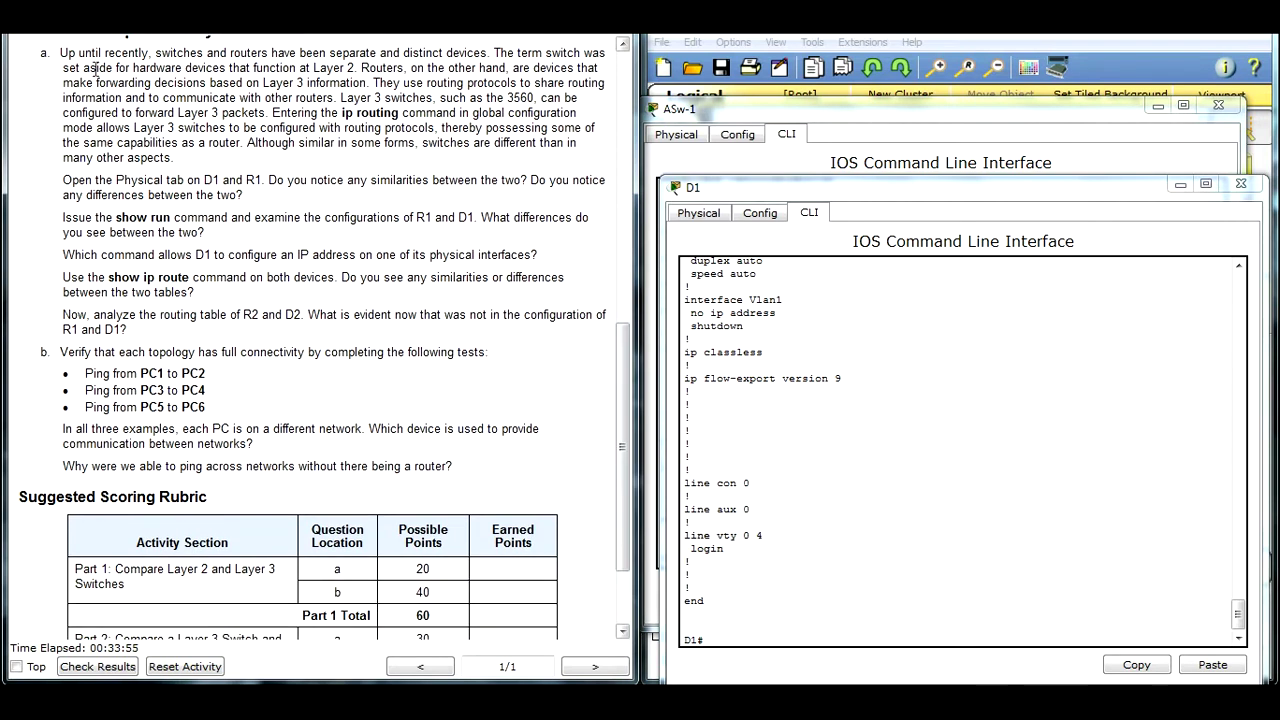
{"action": "left_click_drag", "start_coordinate": [92, 69], "coordinate": [175, 160]}
{"action": "left_click", "coordinate": [162, 164]}
Switch D1's window to its physical view and close the ASw-1 console
{"action": "left_click", "coordinate": [698, 212]}
{"action": "left_click_drag", "start_coordinate": [945, 198], "coordinate": [268, 162]}
{"action": "left_click", "coordinate": [1218, 104]}
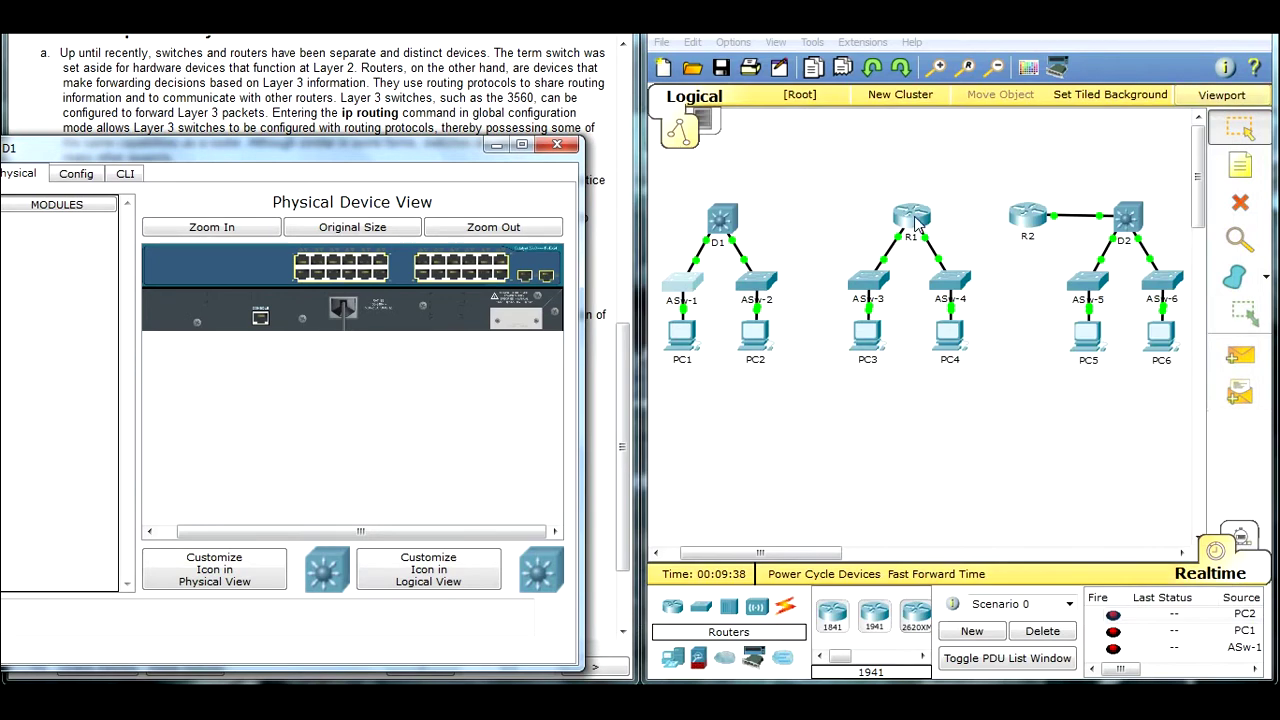
Open R1's device window and arrange it beside D1's to compare chassis and modules
{"action": "left_click", "coordinate": [915, 222]}
{"action": "left_click_drag", "start_coordinate": [455, 128], "coordinate": [756, 101]}
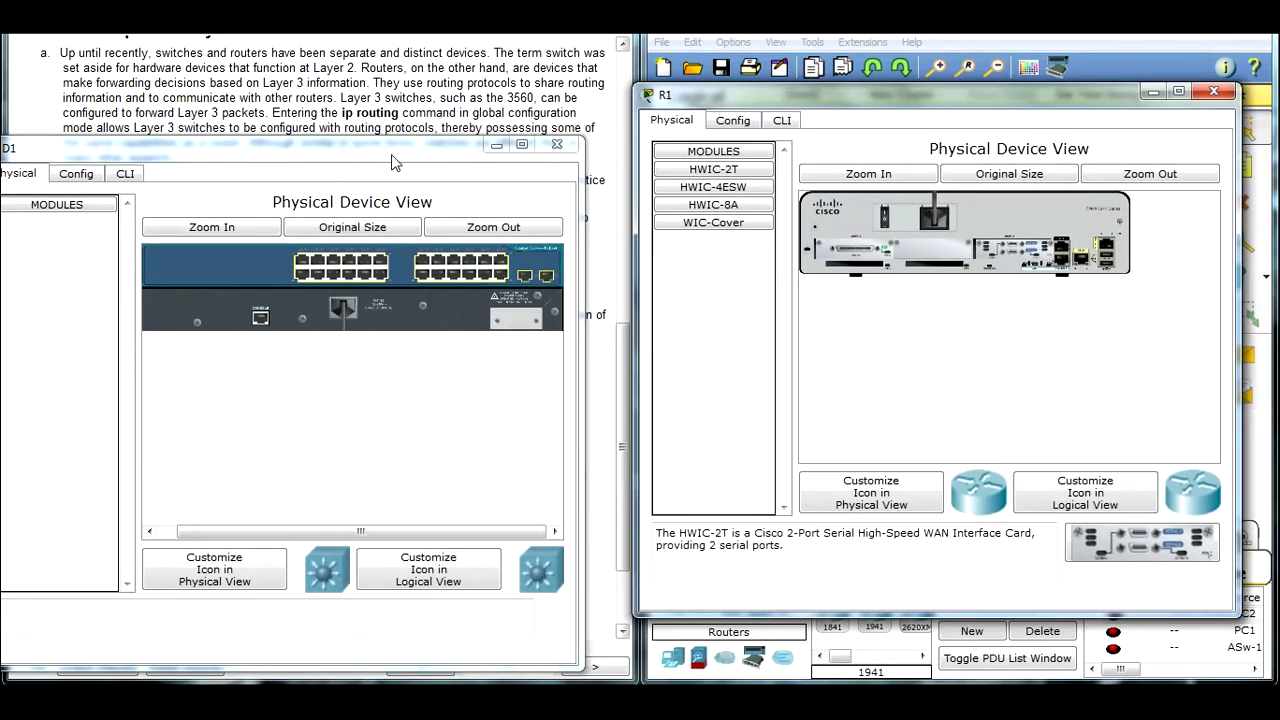
{"action": "left_click_drag", "start_coordinate": [407, 163], "coordinate": [1056, 306]}
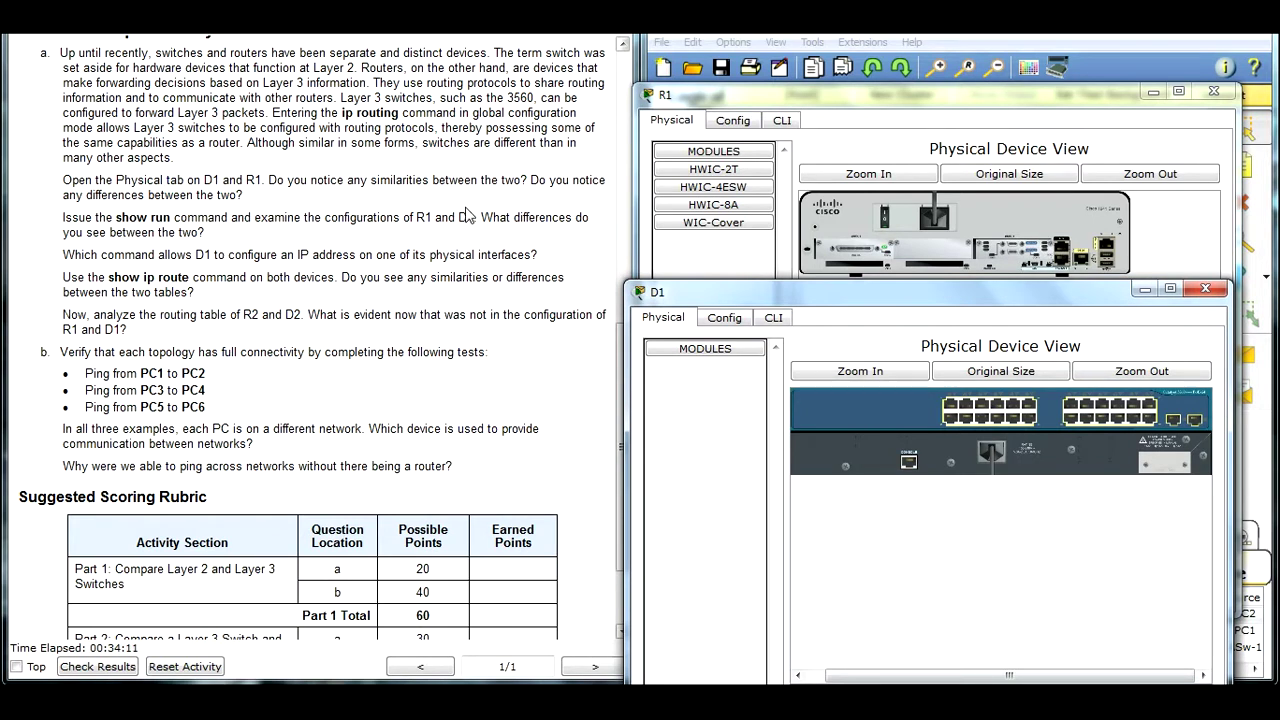
{"action": "mouse_move", "coordinate": [942, 676]}
{"action": "left_mouse_down"}
{"action": "mouse_move", "coordinate": [898, 682]}
{"action": "mouse_move", "coordinate": [942, 683]}
{"action": "left_mouse_up"}
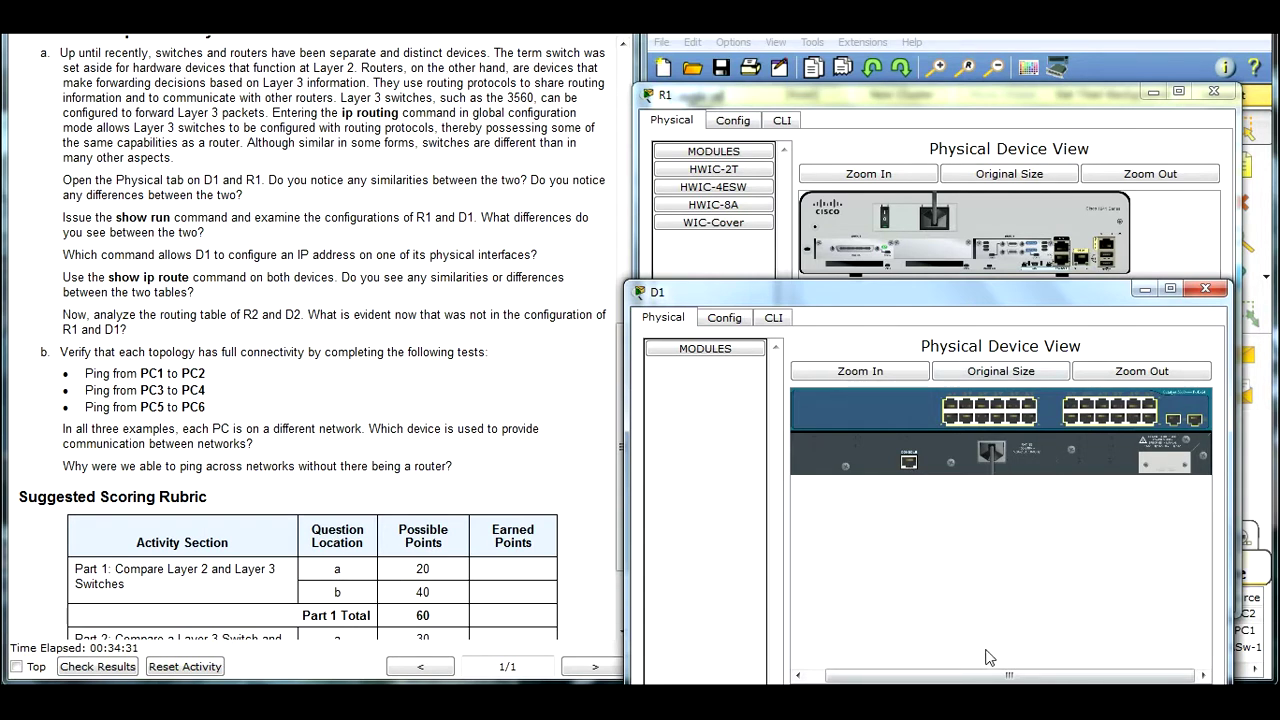
{"action": "mouse_move", "coordinate": [956, 677]}
{"action": "left_mouse_down"}
{"action": "mouse_move", "coordinate": [938, 681]}
{"action": "mouse_move", "coordinate": [956, 681]}
{"action": "left_mouse_up"}
{"action": "left_click", "coordinate": [652, 350]}
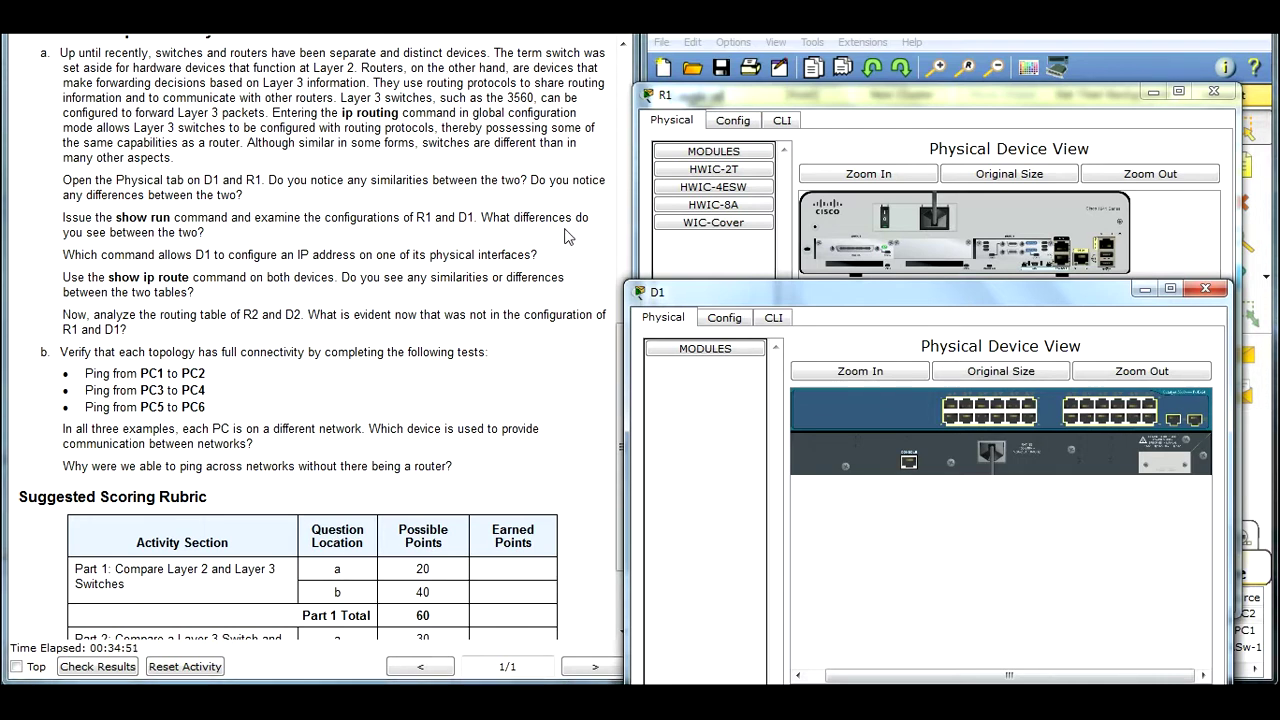
Return D1 and R1 to their command lines and run show run on R1 in privileged mode
{"action": "left_click", "coordinate": [773, 317]}
{"action": "left_click_drag", "start_coordinate": [675, 292], "coordinate": [75, 104]}
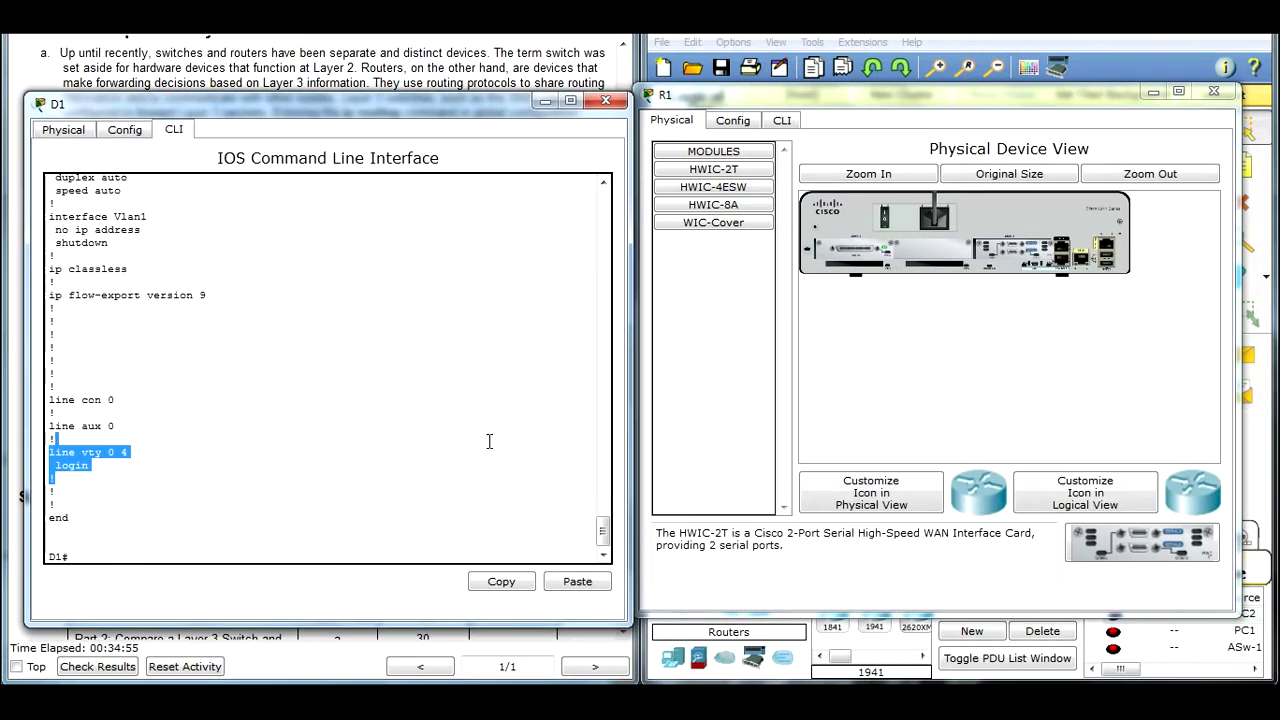
{"action": "left_click_drag", "start_coordinate": [603, 531], "coordinate": [604, 444]}
{"action": "left_click", "coordinate": [782, 120]}
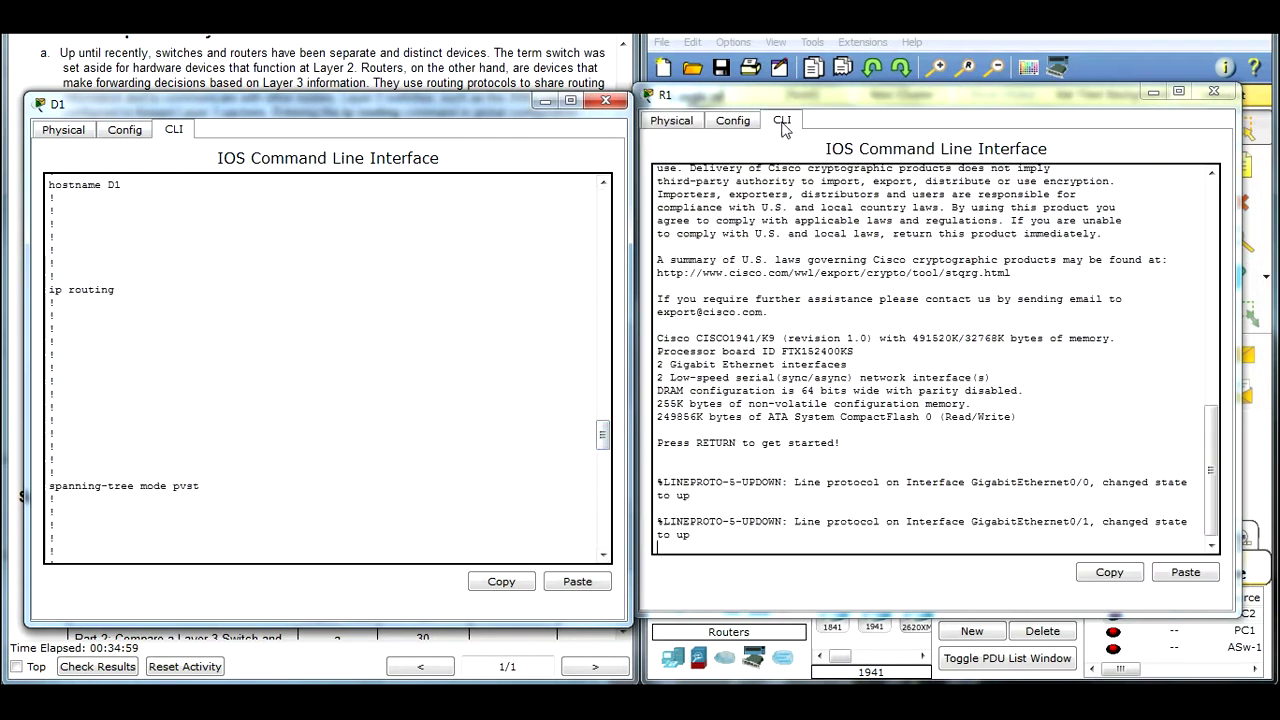
{"action": "left_click", "coordinate": [978, 534]}
{"action": "key", "text": "Return"}
{"action": "type", "text": "en"}
{"action": "key", "text": "Return"}
{"action": "type", "text": "show run"}
{"action": "key", "text": "Return"}
{"action": "key", "text": "space"}
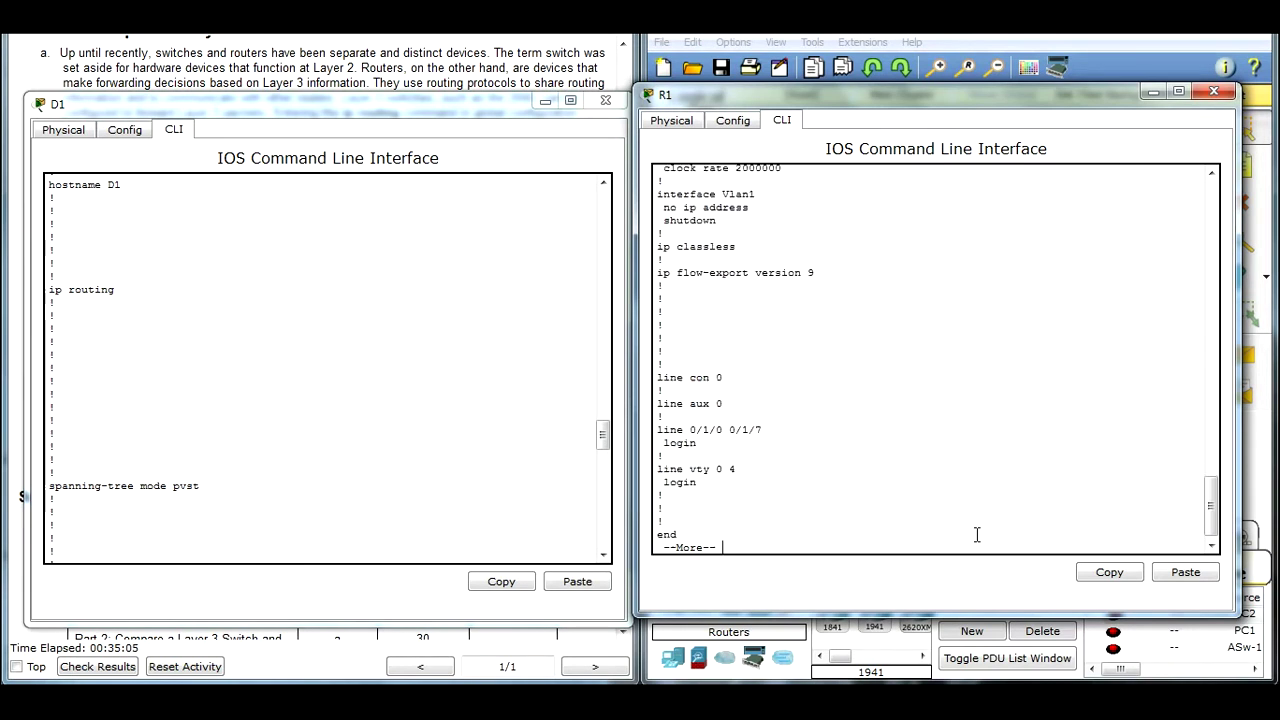
Compare configuration sizes (D1 1292 bytes, R1 775 bytes) and the IOS version lines
{"action": "scroll", "coordinate": [774, 395], "scroll_direction": "up", "scroll_amount": 10}
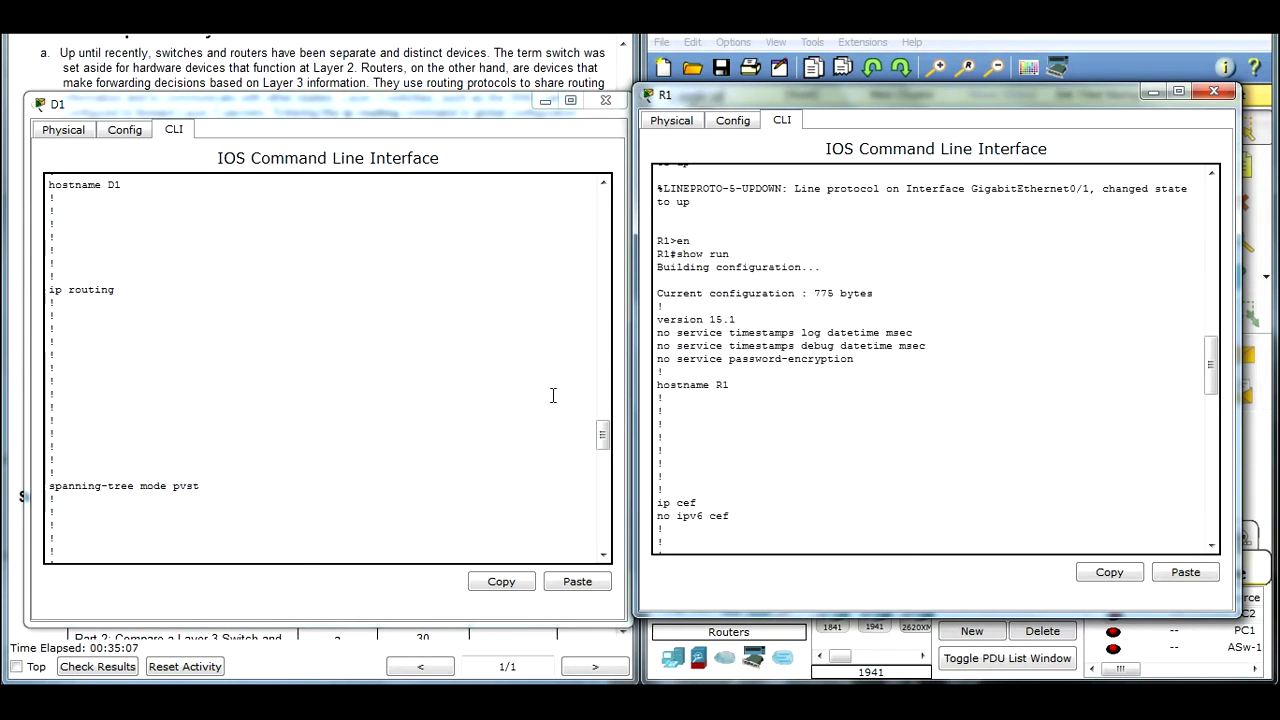
{"action": "left_click", "coordinate": [374, 381]}
{"action": "scroll", "coordinate": [329, 357], "scroll_direction": "up", "scroll_amount": 2}
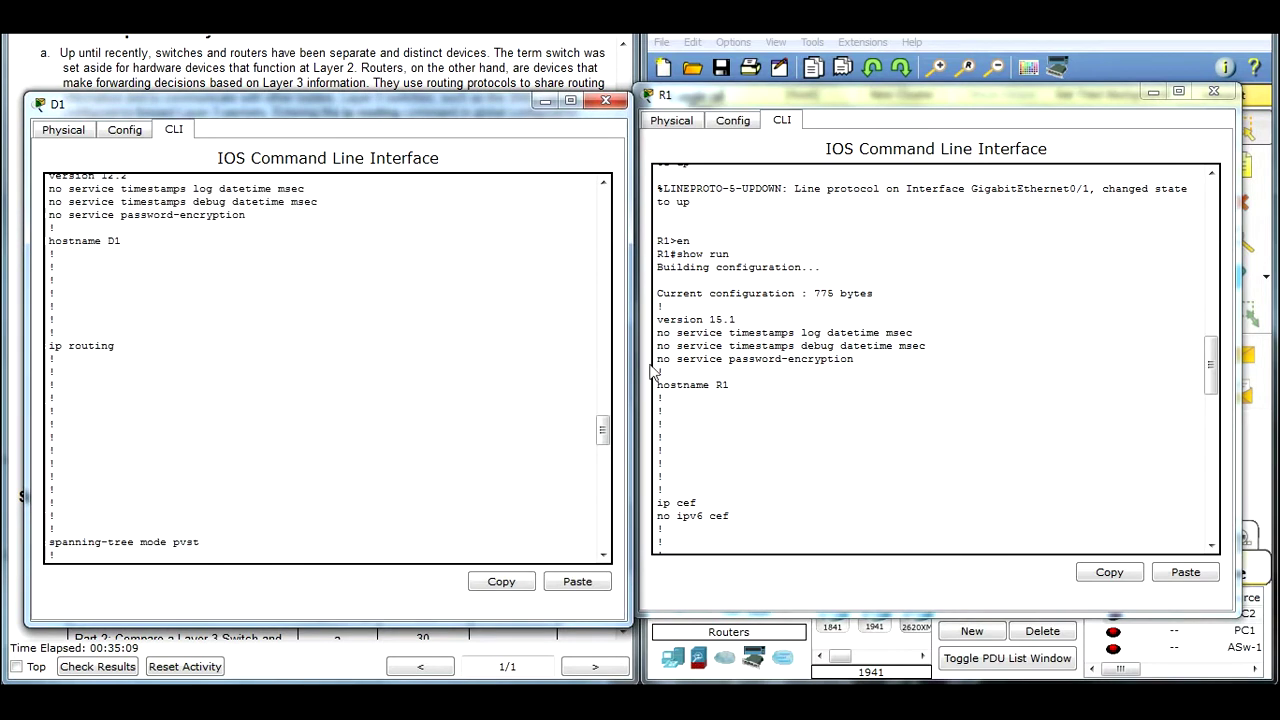
{"action": "left_click", "coordinate": [741, 333]}
{"action": "left_click", "coordinate": [553, 364]}
{"action": "scroll", "coordinate": [540, 364], "scroll_direction": "up", "scroll_amount": 4}
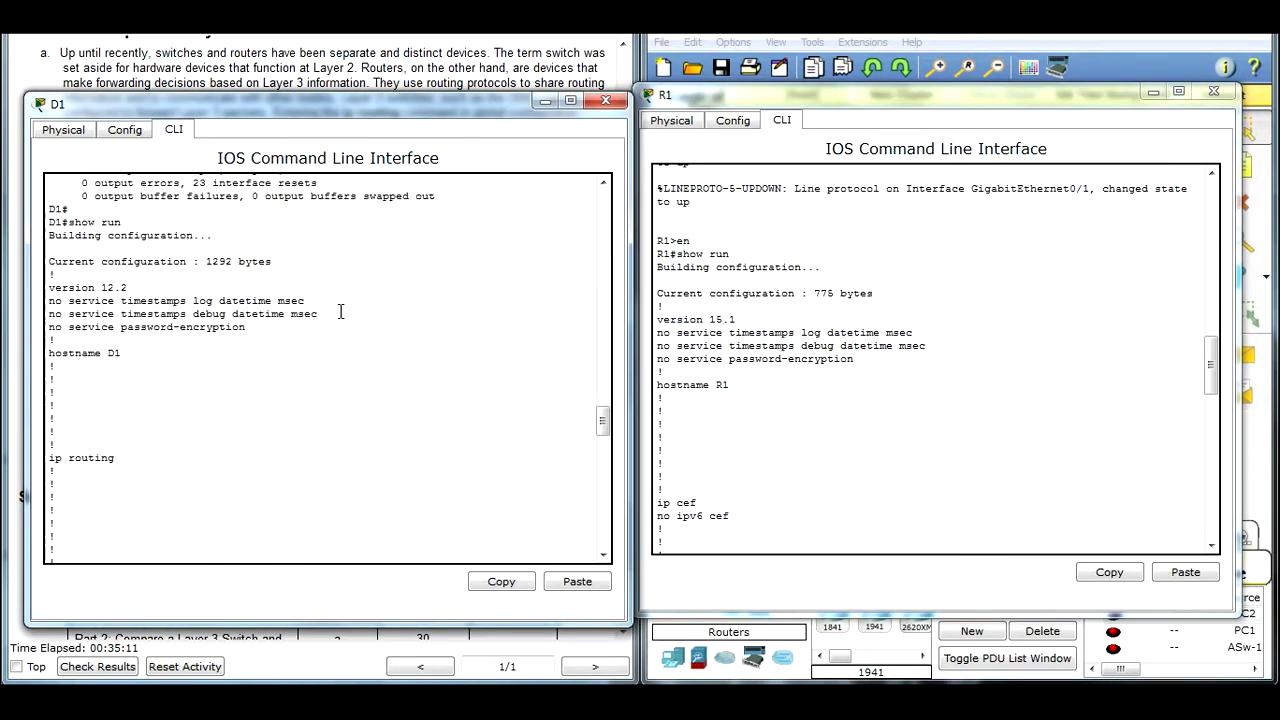
{"action": "left_click_drag", "start_coordinate": [206, 261], "coordinate": [242, 261]}
{"action": "left_click_drag", "start_coordinate": [815, 300], "coordinate": [840, 288]}
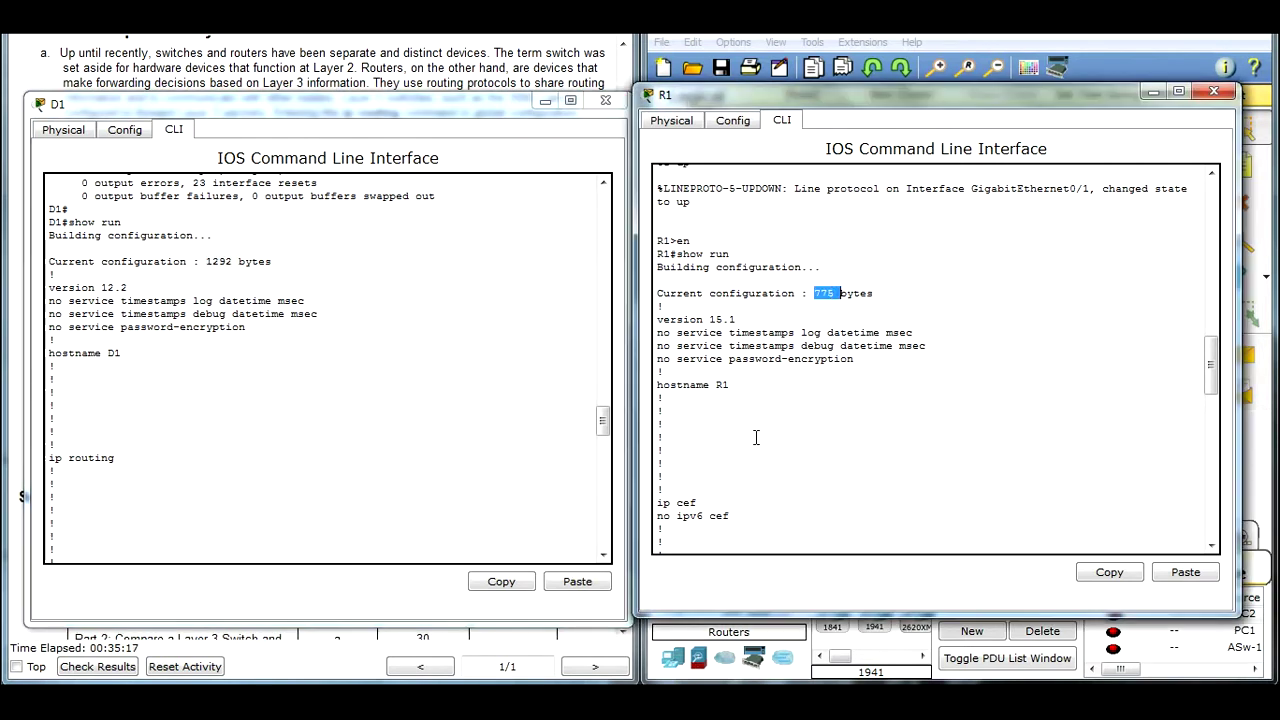
{"action": "left_click", "coordinate": [182, 335]}
{"action": "left_click_drag", "start_coordinate": [731, 320], "coordinate": [629, 322]}
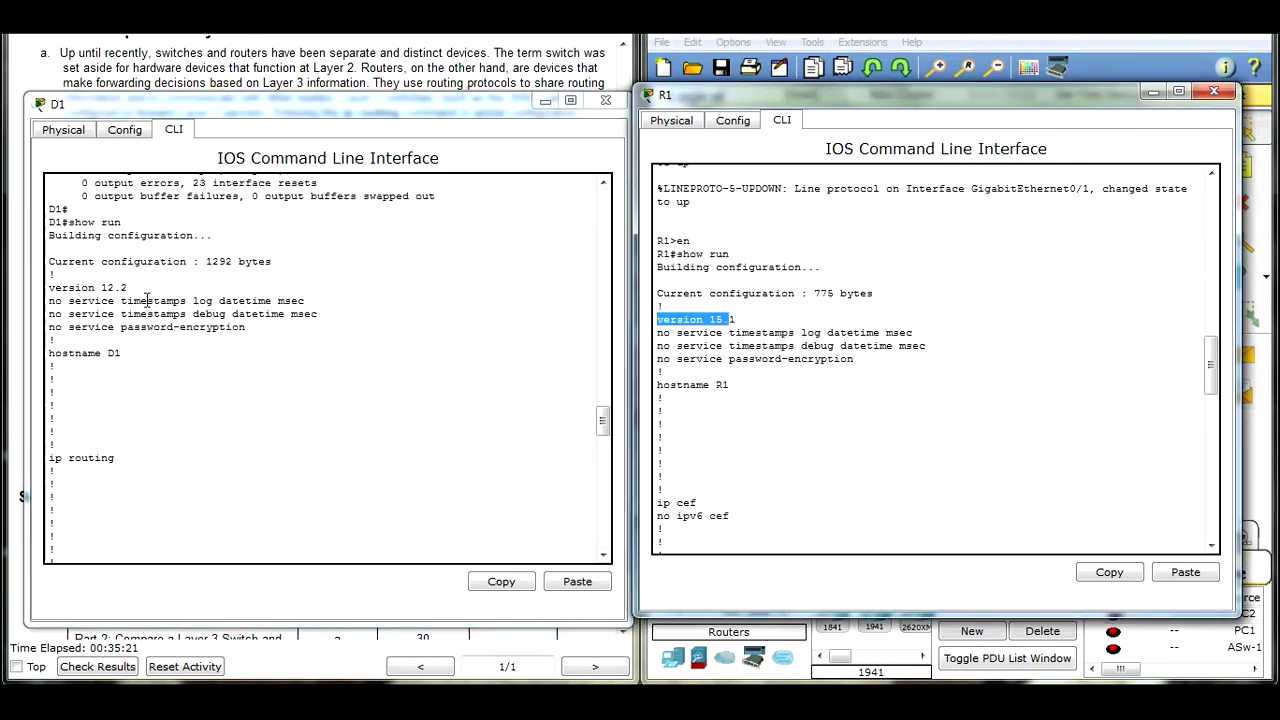
{"action": "left_click_drag", "start_coordinate": [127, 290], "coordinate": [40, 292]}
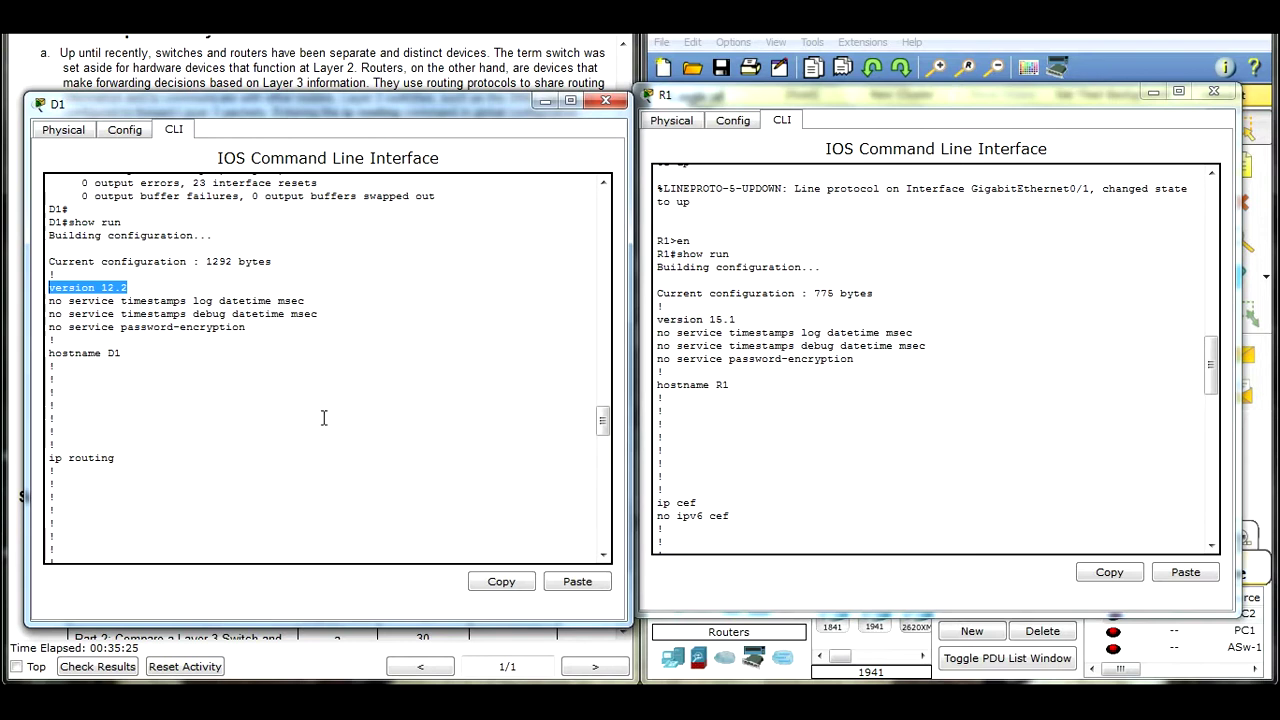
{"action": "left_click", "coordinate": [120, 367]}
Highlight D1's ip routing line and R1's license line
{"action": "scroll", "coordinate": [120, 367], "scroll_direction": "down", "scroll_amount": 3}
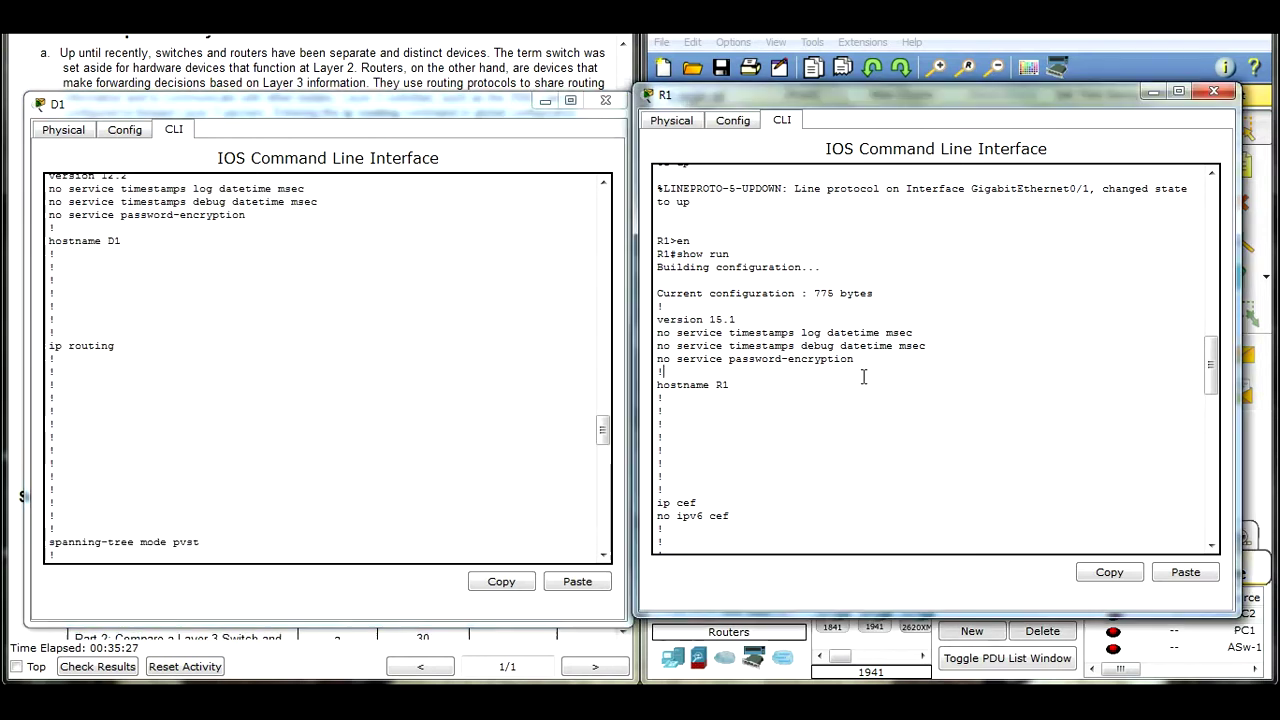
{"action": "scroll", "coordinate": [777, 375], "scroll_direction": "down", "scroll_amount": 4}
{"action": "scroll", "coordinate": [777, 375], "scroll_direction": "down", "scroll_amount": 3}
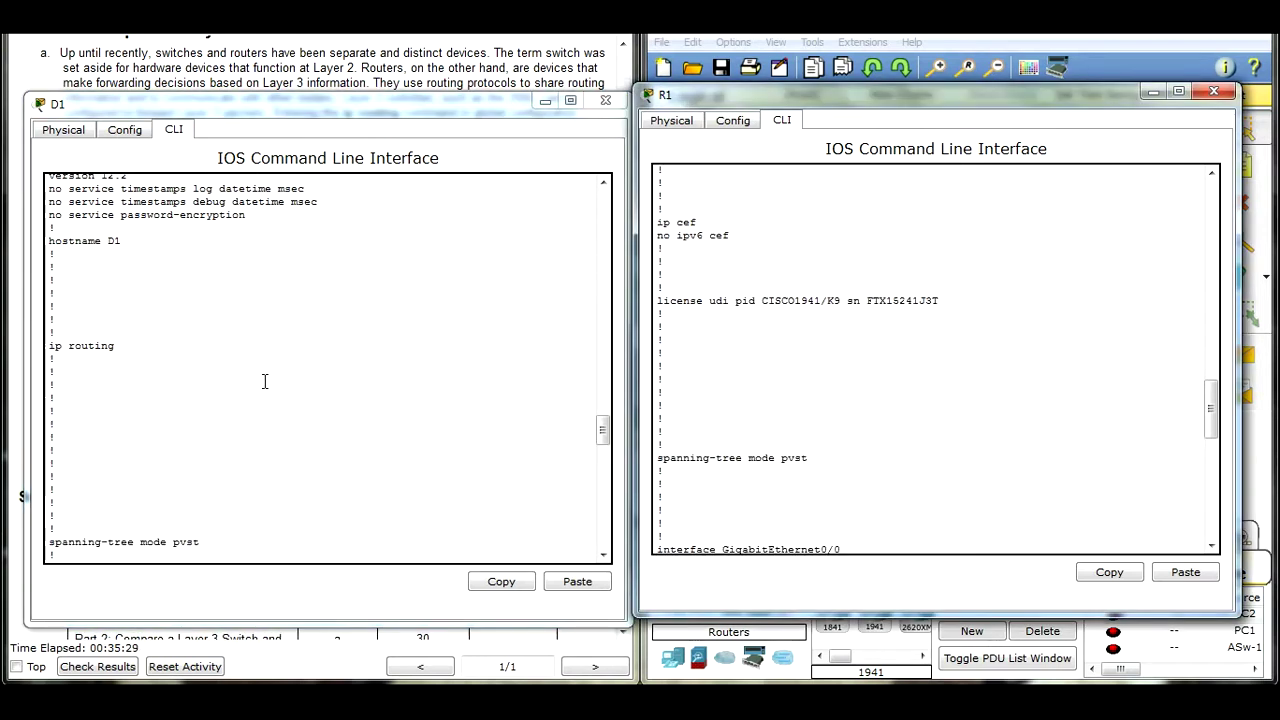
{"action": "scroll", "coordinate": [262, 380], "scroll_direction": "down", "scroll_amount": 7}
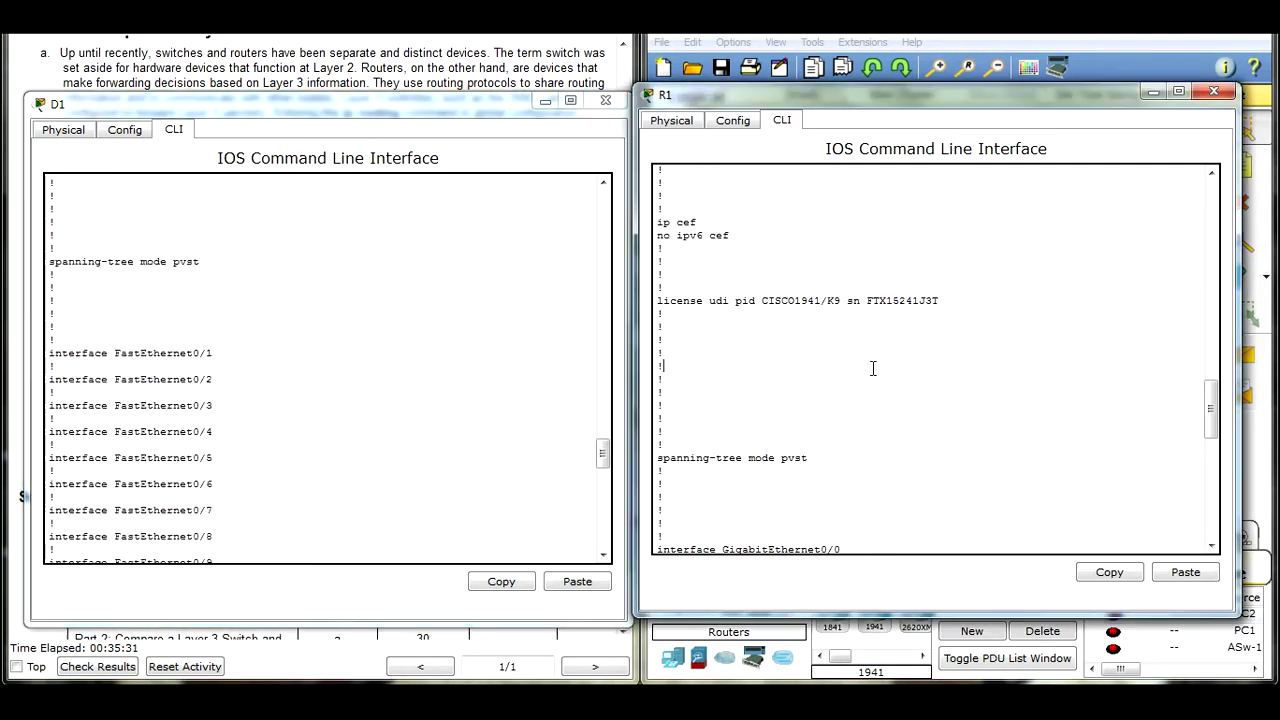
{"action": "scroll", "coordinate": [310, 333], "scroll_direction": "up", "scroll_amount": 6}
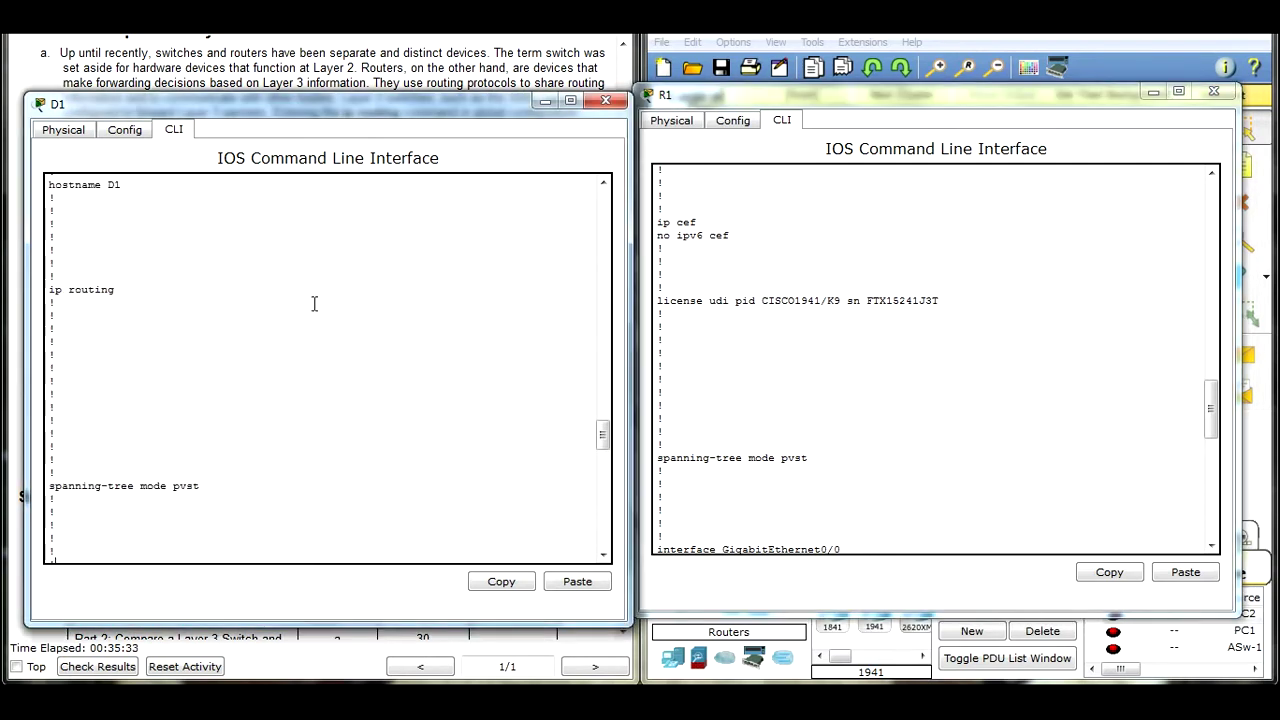
{"action": "left_click_drag", "start_coordinate": [118, 293], "coordinate": [52, 298]}
{"action": "left_click", "coordinate": [50, 300]}
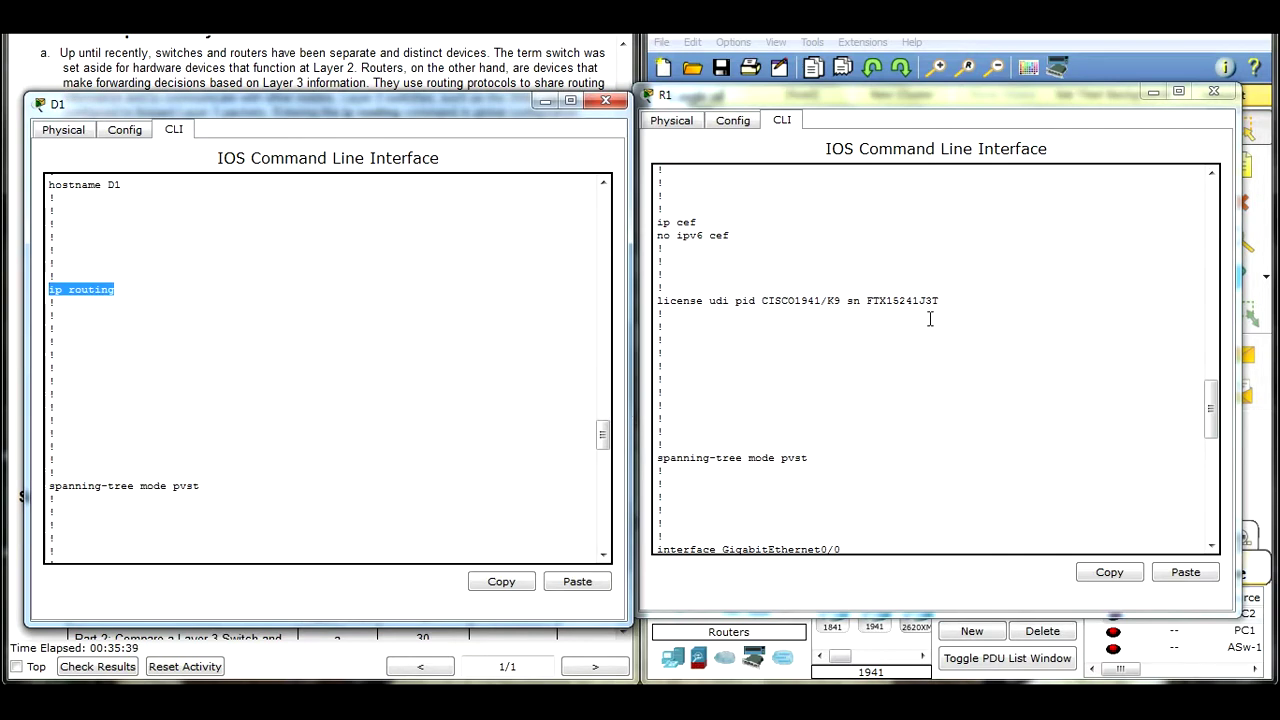
{"action": "left_click_drag", "start_coordinate": [978, 300], "coordinate": [785, 253]}
{"action": "left_click", "coordinate": [785, 253]}
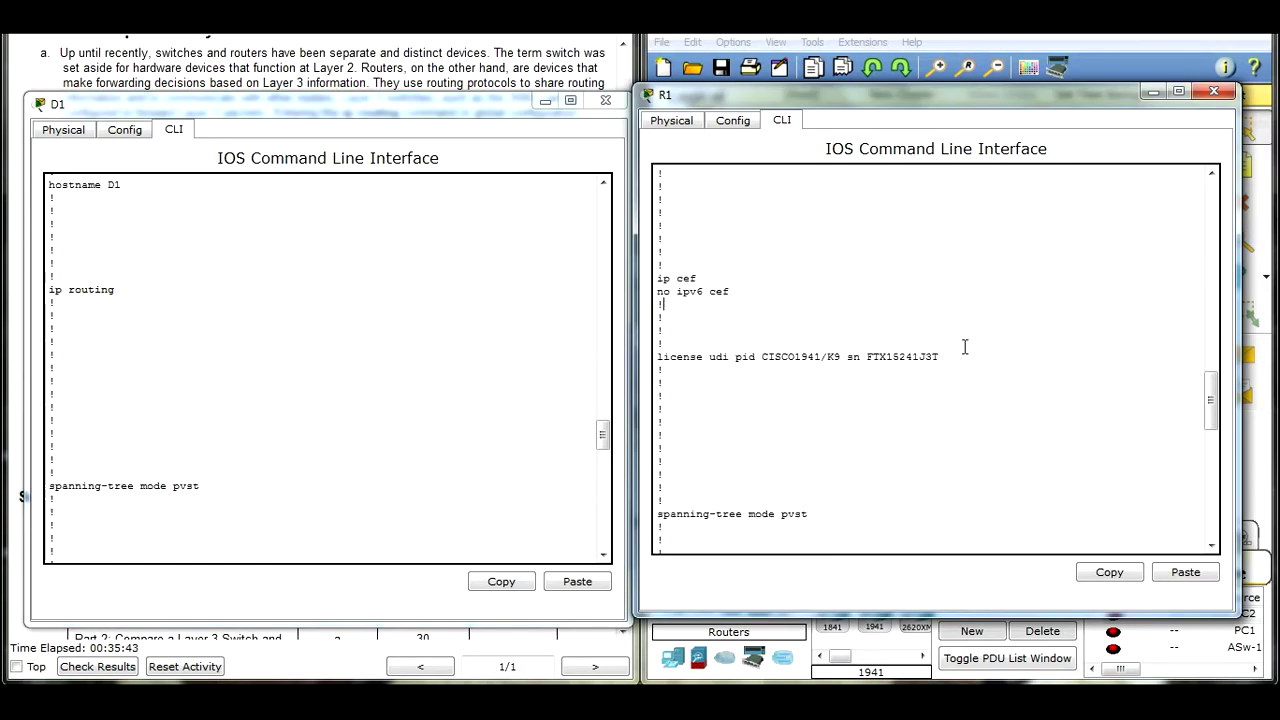
{"action": "left_click_drag", "start_coordinate": [658, 356], "coordinate": [968, 369]}
Highlight D1's FastEthernet interface configuration
{"action": "left_click", "coordinate": [331, 429]}
{"action": "scroll", "coordinate": [345, 380], "scroll_direction": "down", "scroll_amount": 15}
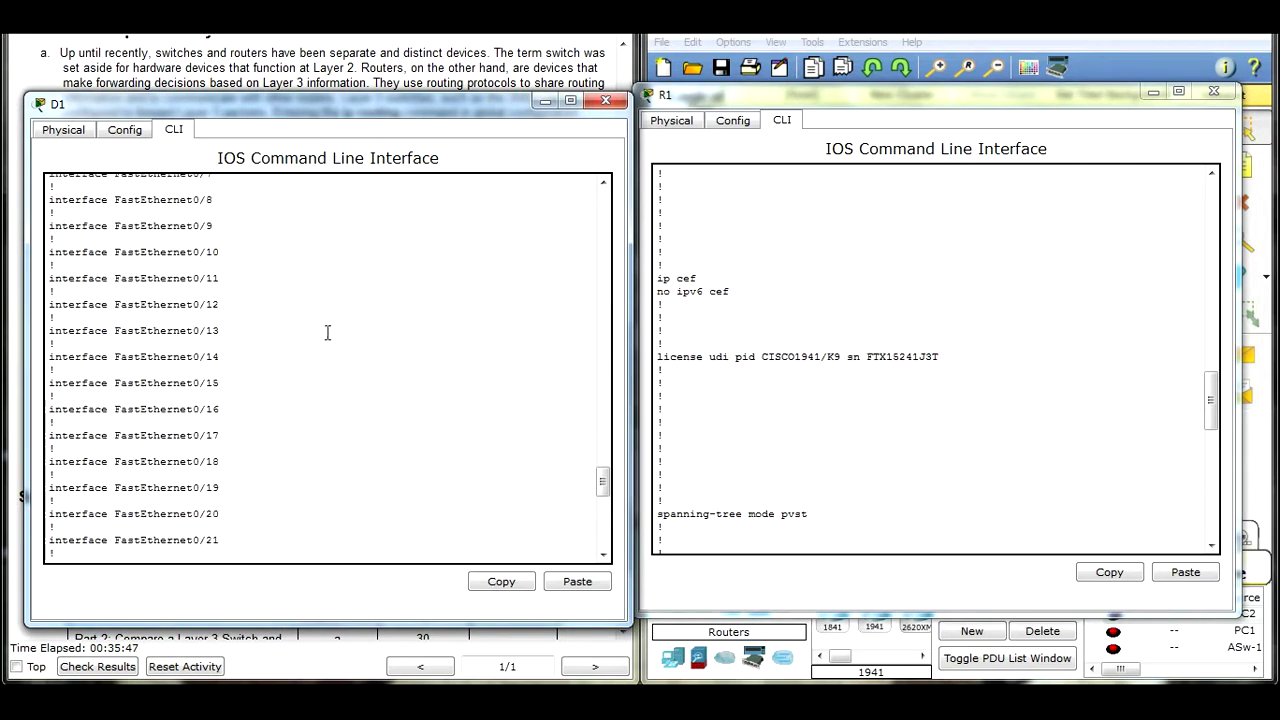
{"action": "scroll", "coordinate": [324, 328], "scroll_direction": "down", "scroll_amount": 3}
{"action": "scroll", "coordinate": [324, 328], "scroll_direction": "up", "scroll_amount": 4}
{"action": "left_click_drag", "start_coordinate": [57, 216], "coordinate": [277, 523]}
{"action": "left_click", "coordinate": [291, 491]}
{"action": "scroll", "coordinate": [288, 470], "scroll_direction": "down", "scroll_amount": 7}
Scroll through R1's configuration and highlight its Serial0/0/1 and Vlan1 settings
{"action": "left_click", "coordinate": [852, 375]}
{"action": "scroll", "coordinate": [840, 372], "scroll_direction": "down", "scroll_amount": 10}
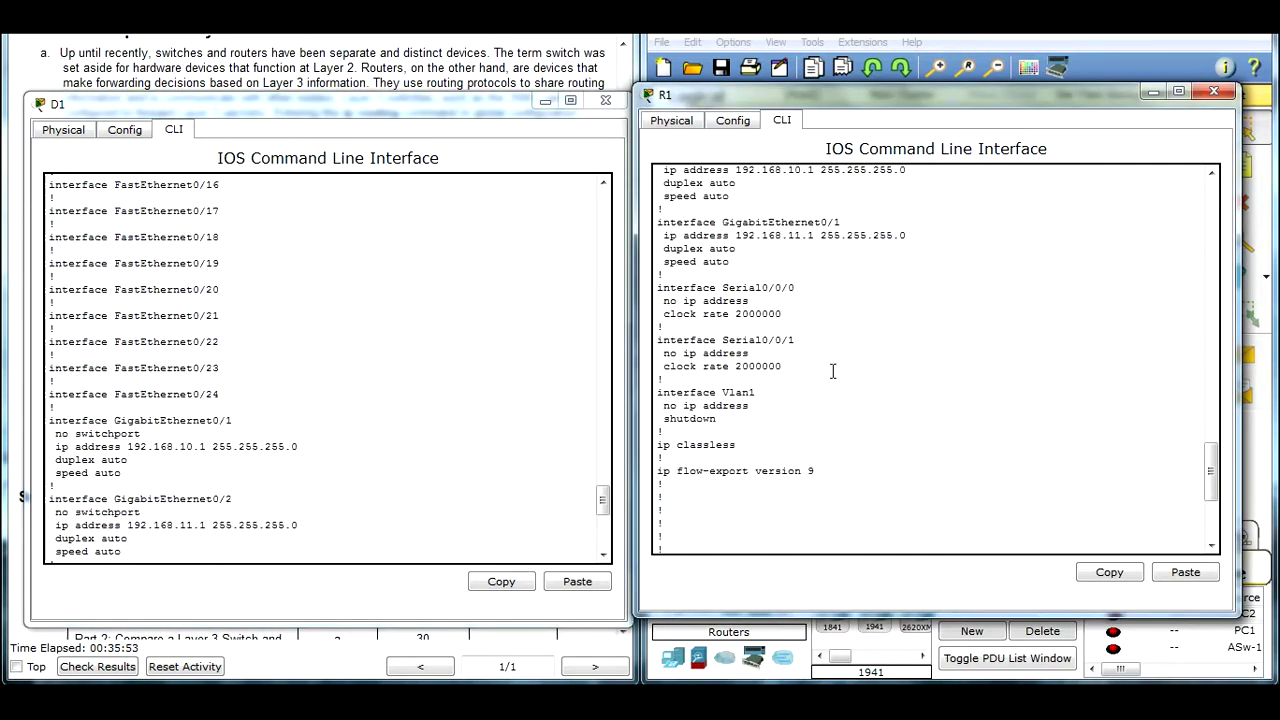
{"action": "scroll", "coordinate": [832, 371], "scroll_direction": "up", "scroll_amount": 3}
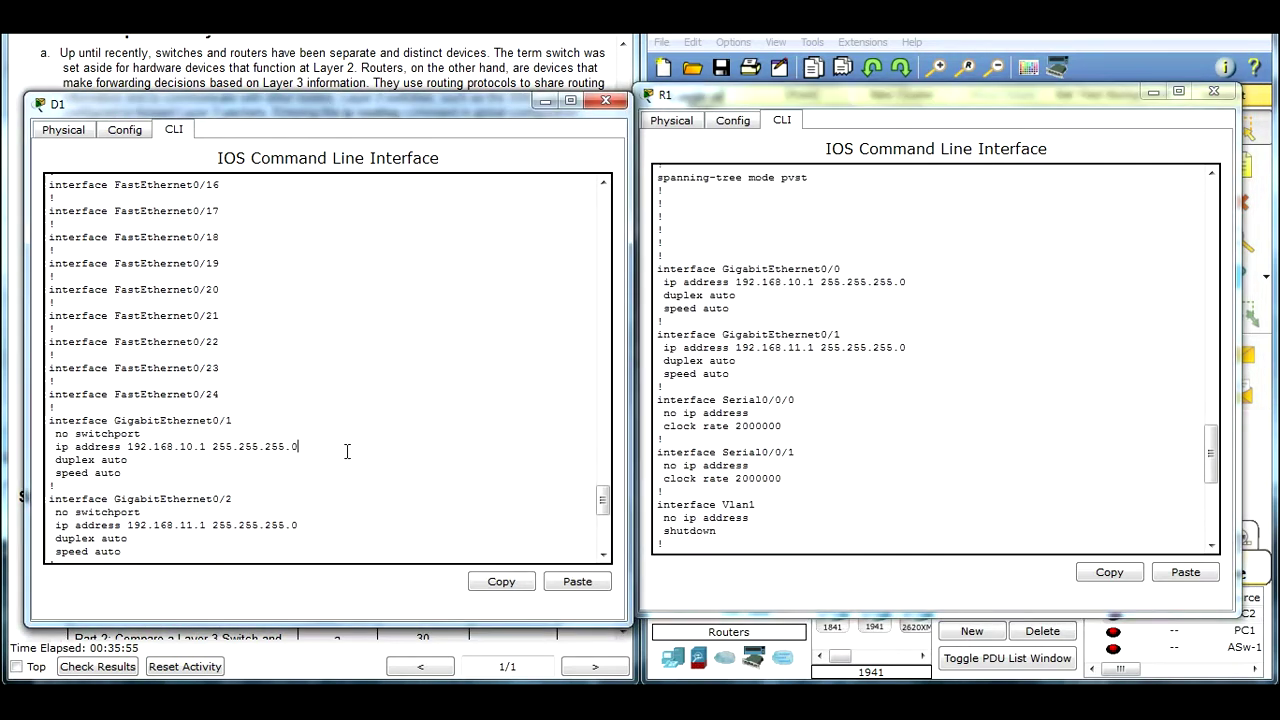
{"action": "scroll", "coordinate": [337, 449], "scroll_direction": "down", "scroll_amount": 2}
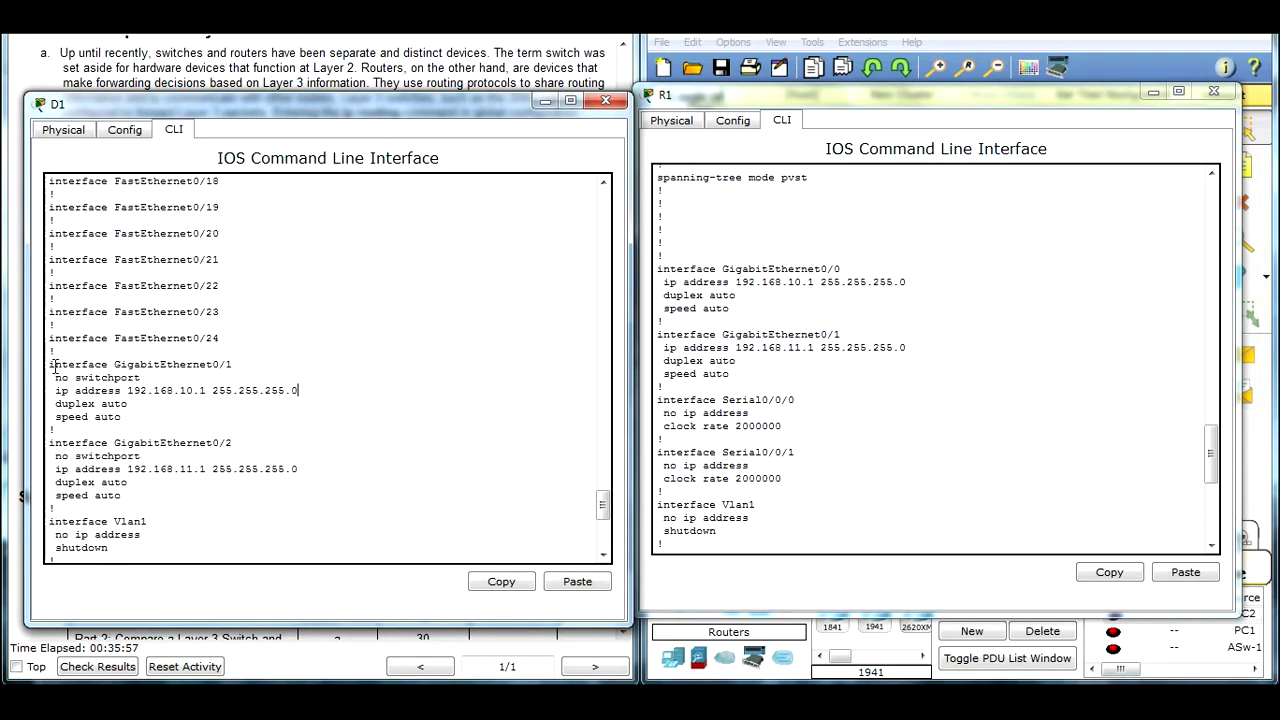
{"action": "left_click_drag", "start_coordinate": [55, 370], "coordinate": [357, 477]}
{"action": "scroll", "coordinate": [397, 417], "scroll_direction": "down", "scroll_amount": 3}
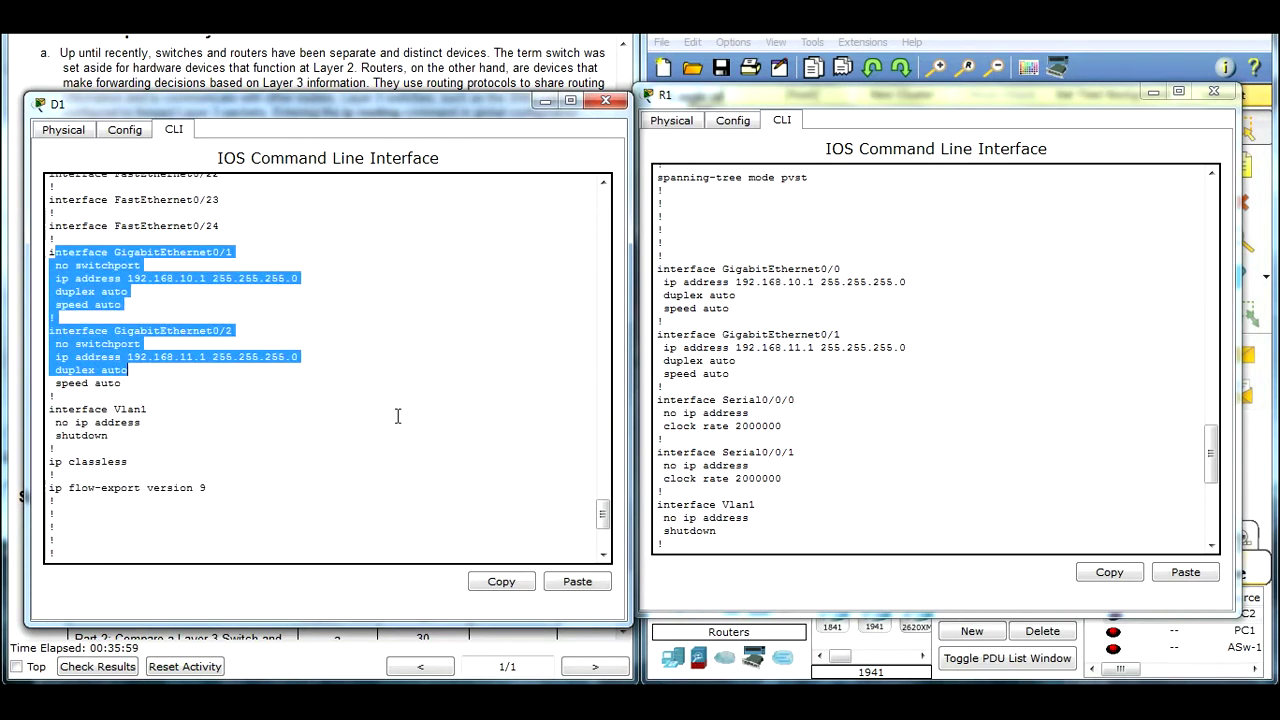
{"action": "left_click", "coordinate": [188, 435]}
{"action": "left_click", "coordinate": [747, 531]}
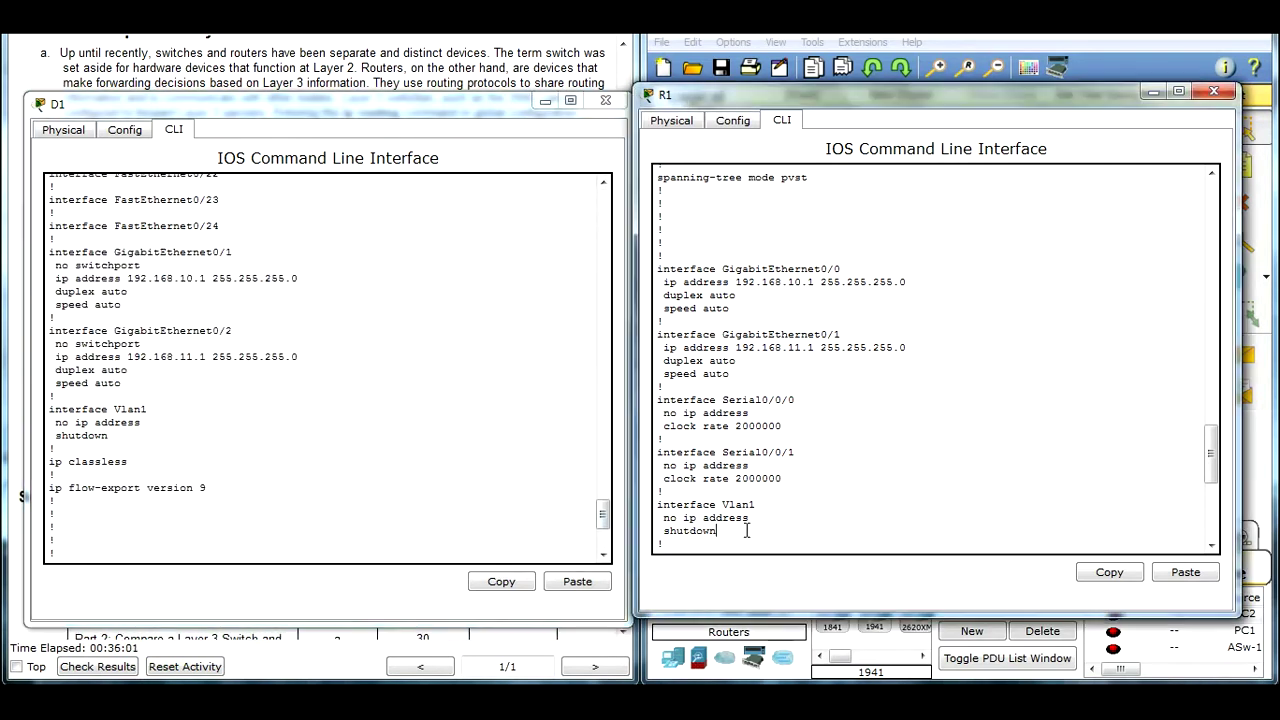
{"action": "left_click_drag", "start_coordinate": [747, 531], "coordinate": [657, 450]}
{"action": "left_click", "coordinate": [840, 489]}
Scroll D1's configuration to the end and move its console off the worksheet
{"action": "scroll", "coordinate": [766, 433], "scroll_direction": "down", "scroll_amount": 5}
{"action": "scroll", "coordinate": [766, 433], "scroll_direction": "down", "scroll_amount": 3}
{"action": "left_click", "coordinate": [586, 474]}
{"action": "scroll", "coordinate": [403, 477], "scroll_direction": "down", "scroll_amount": 5}
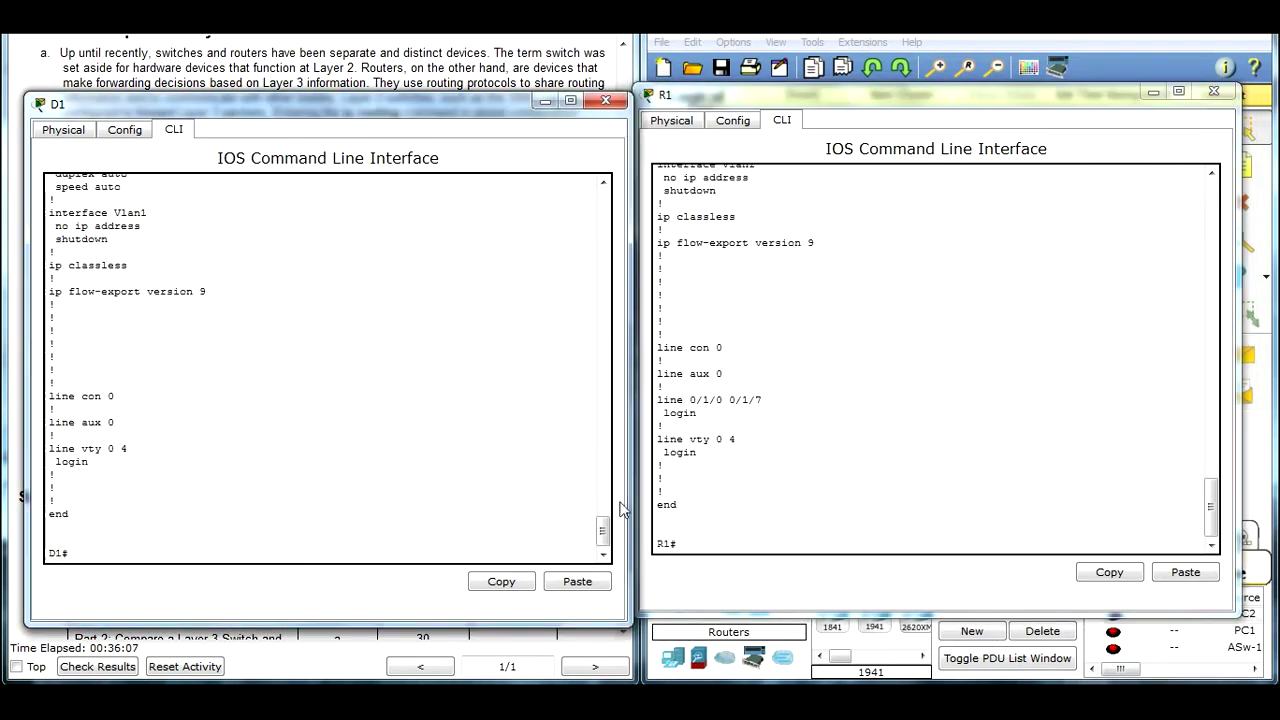
{"action": "left_click_drag", "start_coordinate": [467, 98], "coordinate": [1076, 166]}
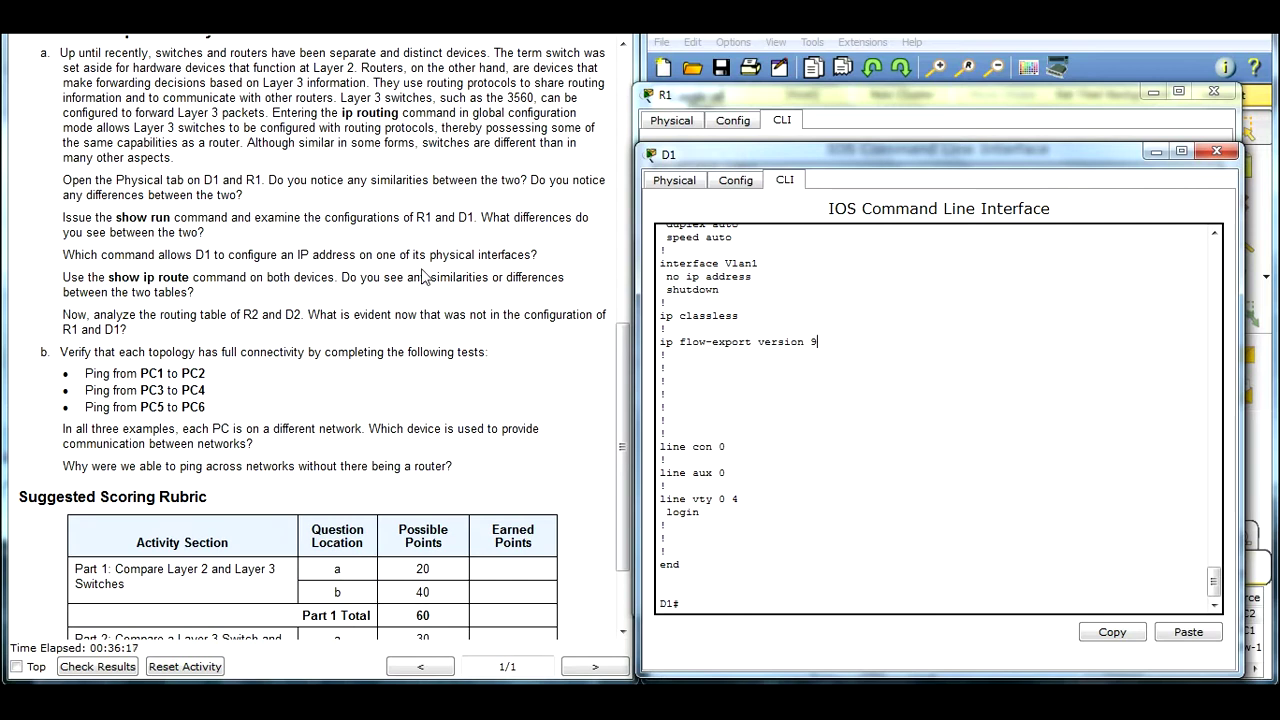
Rearrange the windows so the worksheet's Part 1 questions sit beside D1's console
{"action": "left_click_drag", "start_coordinate": [628, 355], "coordinate": [624, 172]}
{"action": "left_click_drag", "start_coordinate": [62, 248], "coordinate": [527, 234]}
{"action": "left_click_drag", "start_coordinate": [617, 255], "coordinate": [609, 446]}
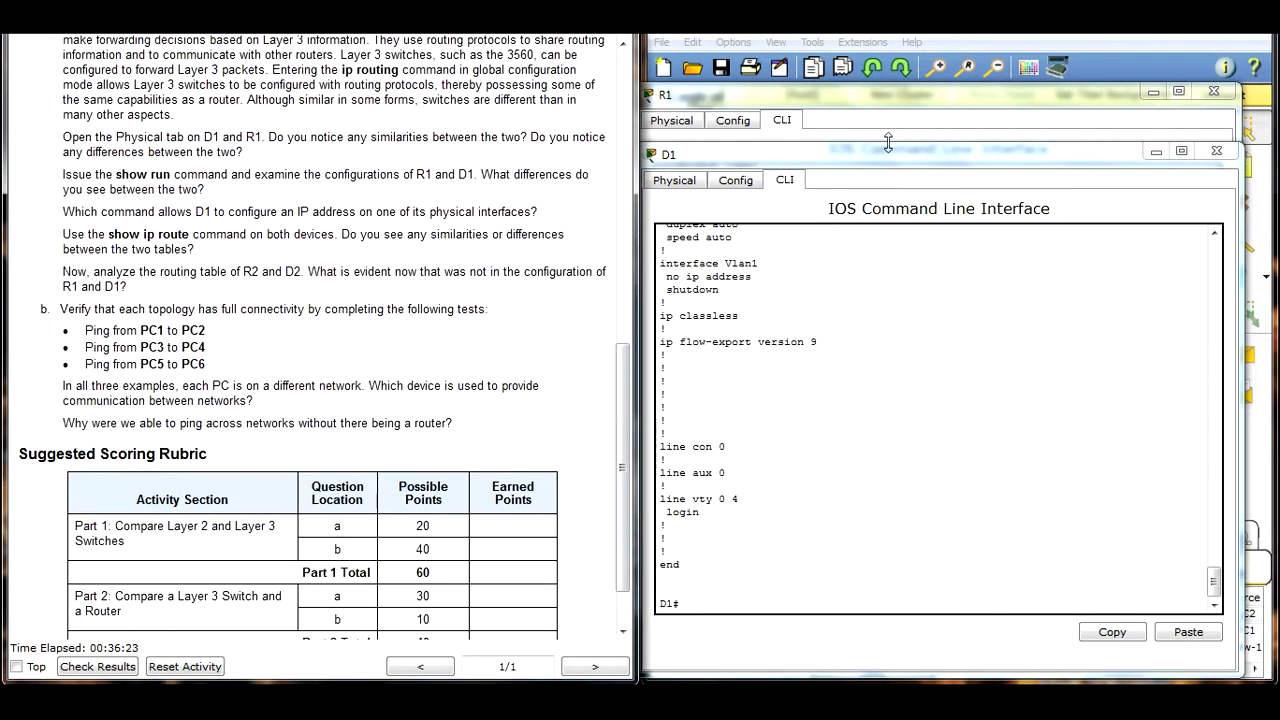
{"action": "left_click_drag", "start_coordinate": [892, 158], "coordinate": [891, 131]}
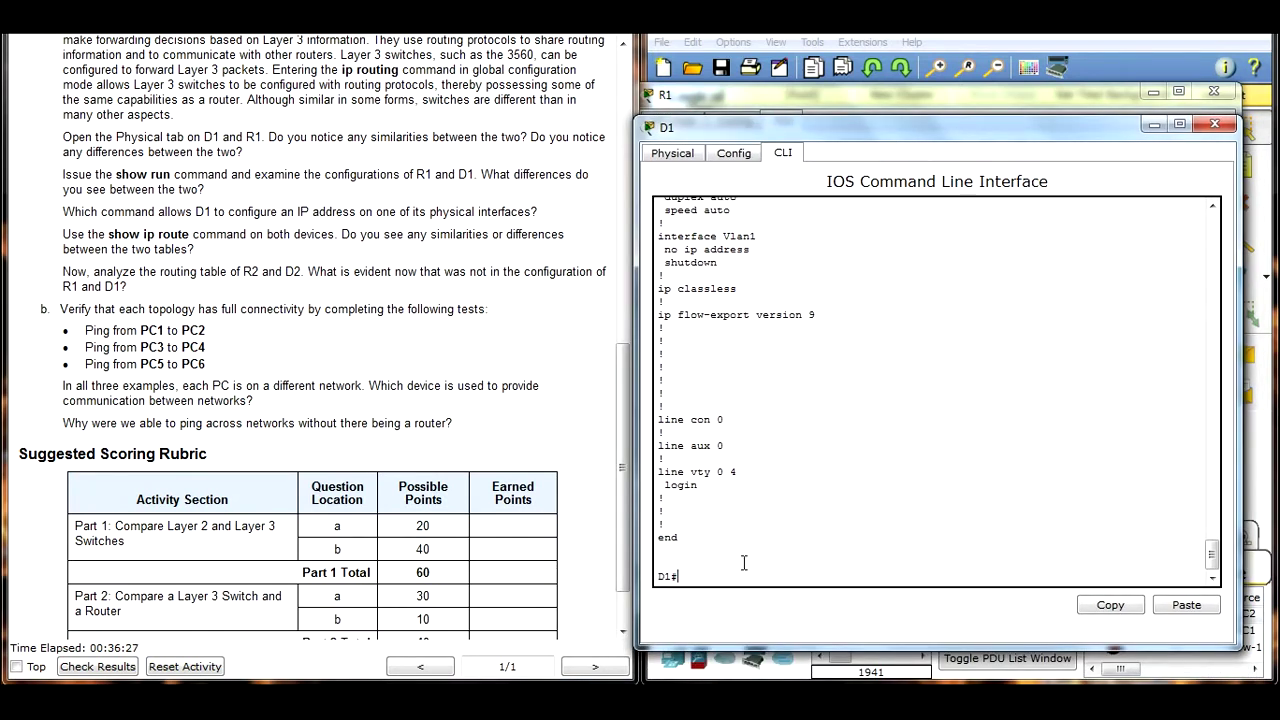
Enter configuration mode on D1, select int f0/1, and try assigning 192.168.1.1 255.255.255.0
{"action": "type", "text": "conf t"}
{"action": "key", "text": "Return"}
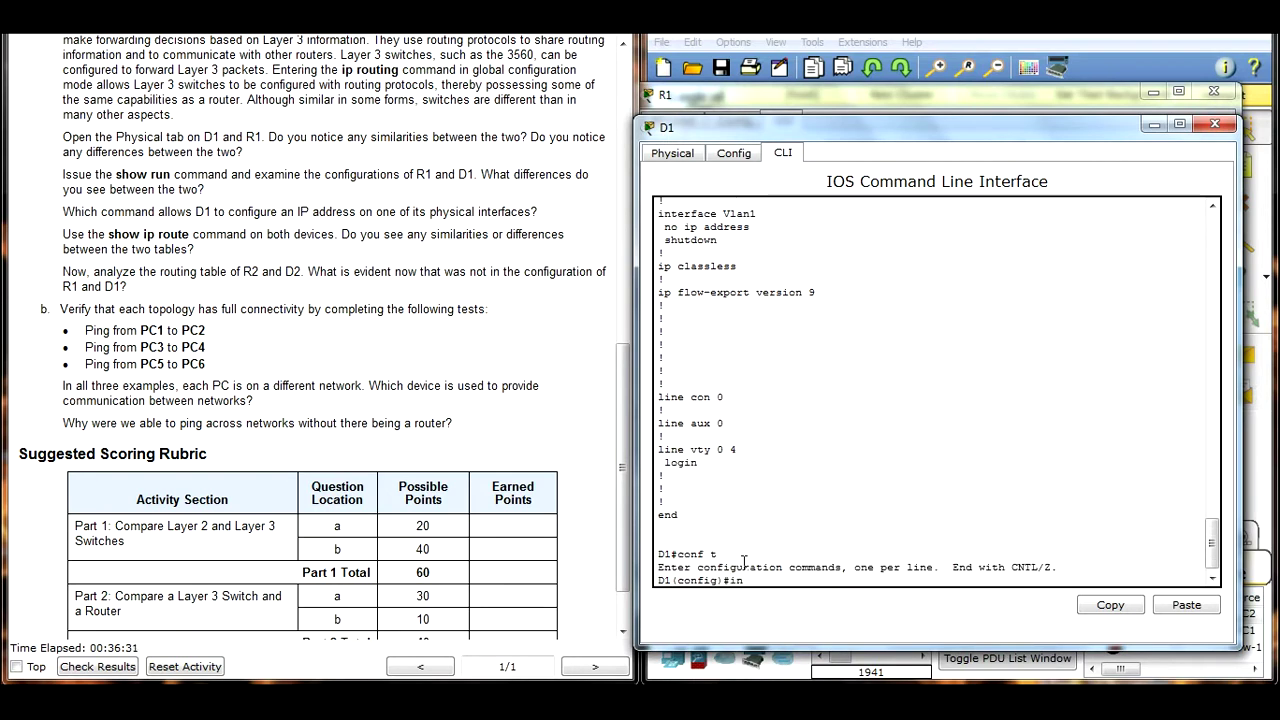
{"action": "type", "text": "int f0/1"}
{"action": "key", "text": "Return"}
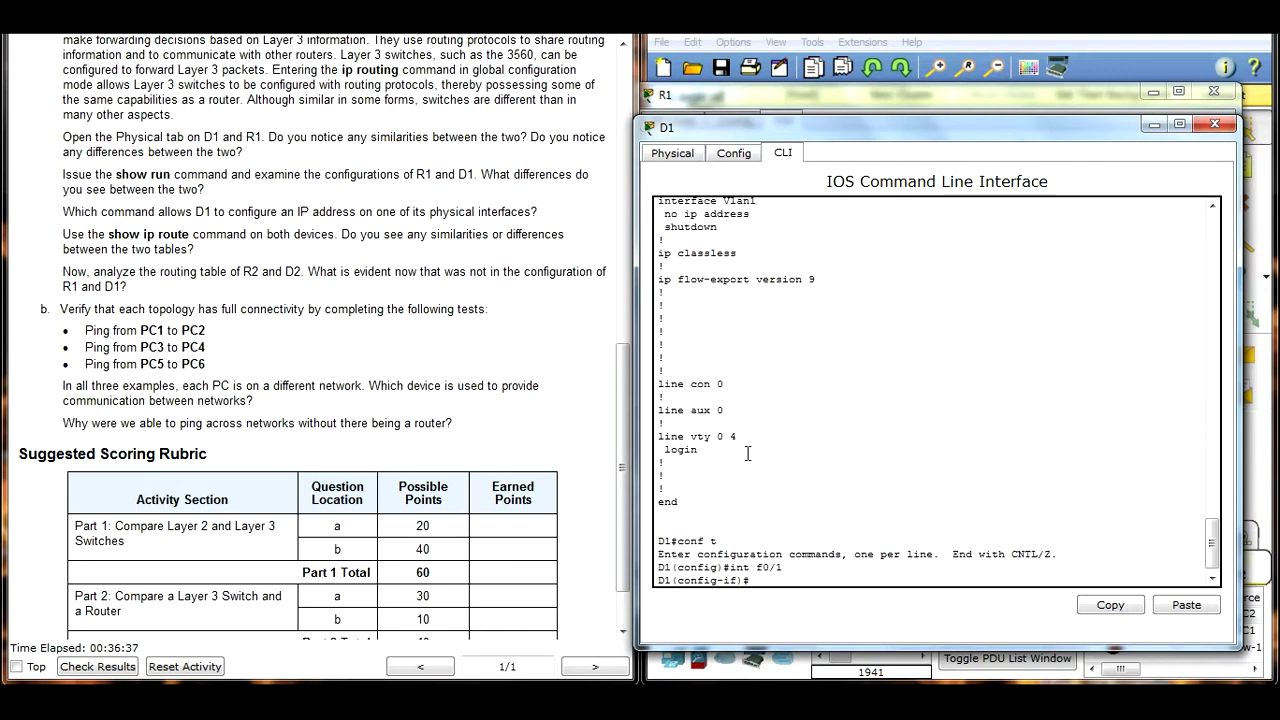
{"action": "type", "text": "ip add 192.168.1.1 255.2"}
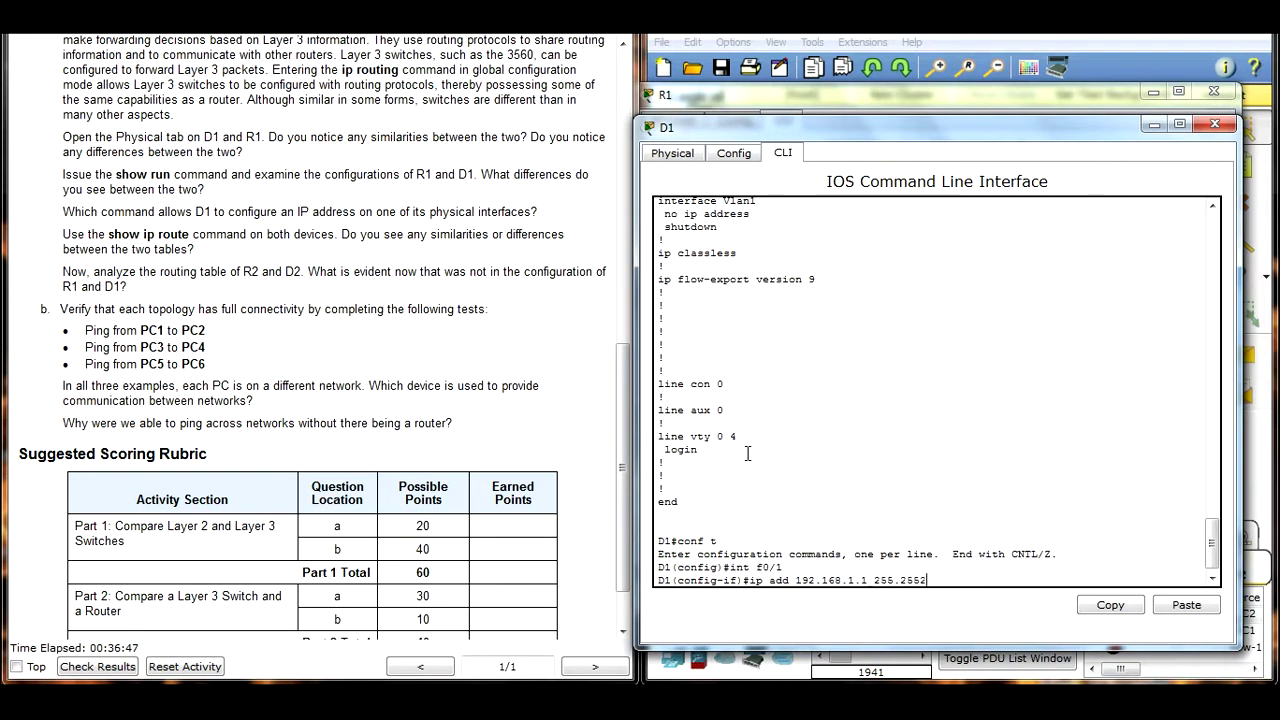
{"action": "type", "text": "55.255.0"}
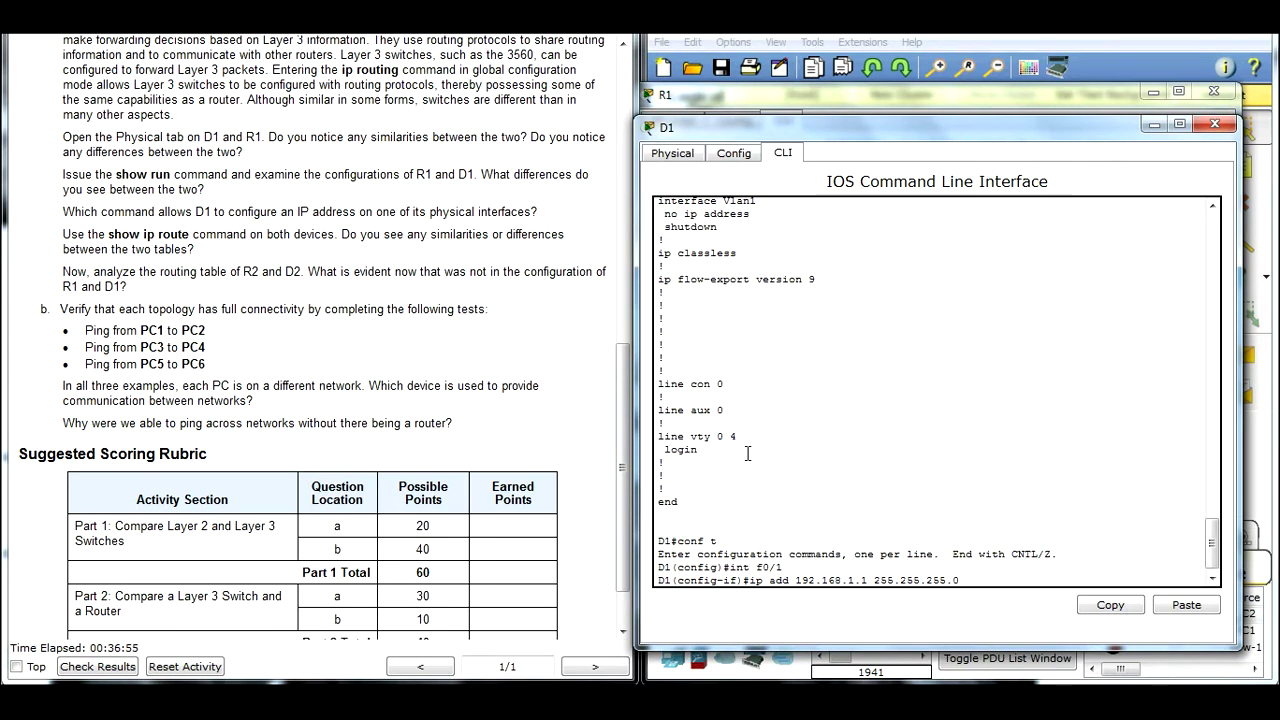
{"action": "key", "text": "Return"}
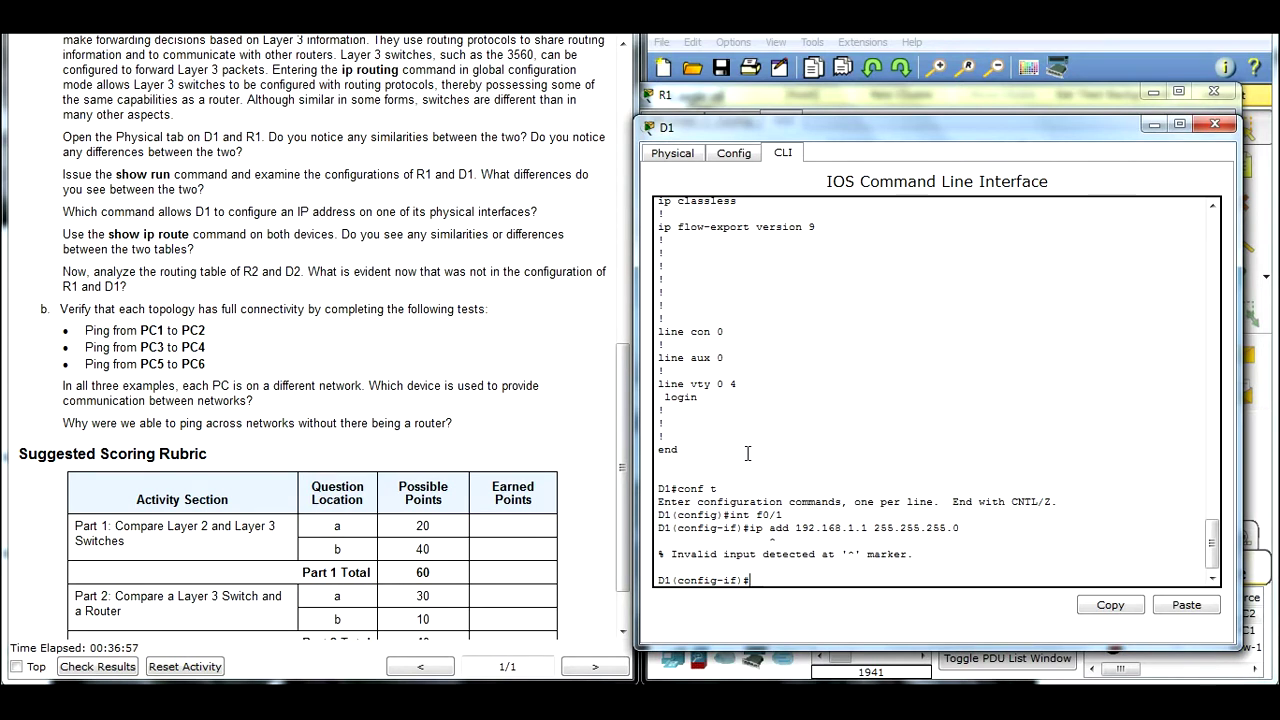
Make F0/1 a routed port with no switchport and reapply the 192.168.1.1 address
{"action": "type", "text": "no sho"}
{"action": "key", "text": "Tab"}
{"action": "key", "text": "BackSpace"}
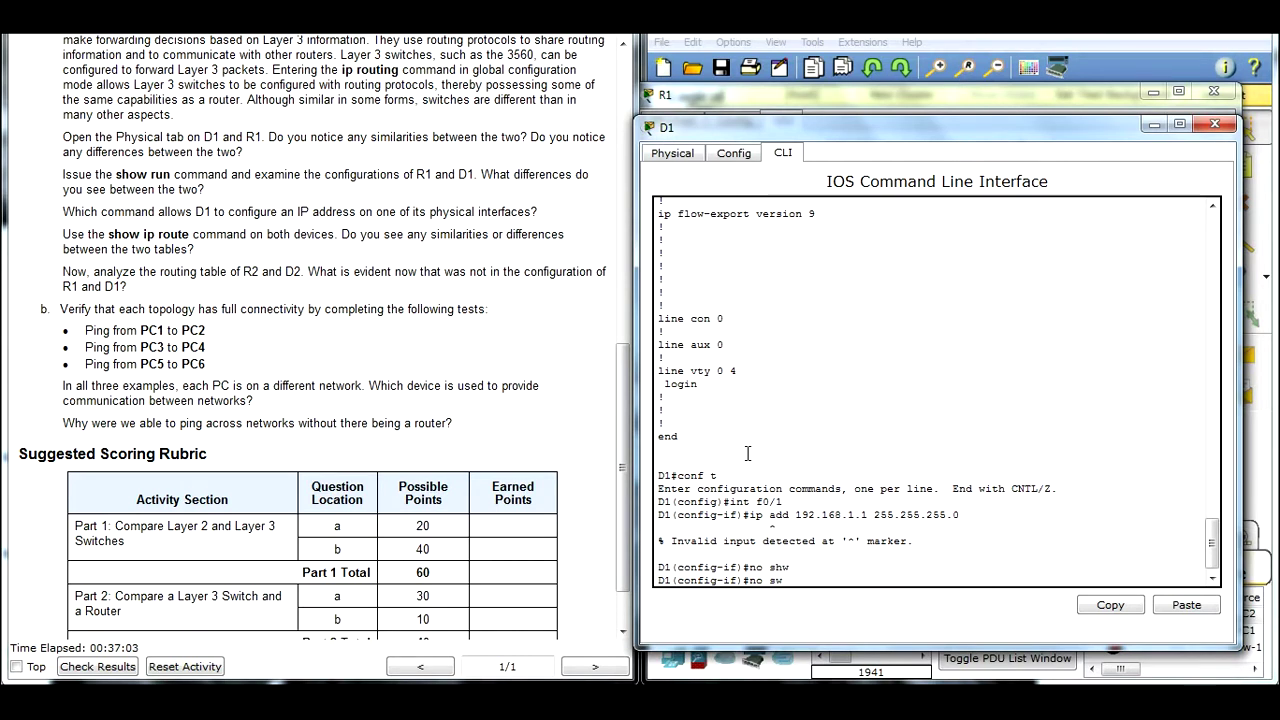
{"action": "key", "text": "Tab"}
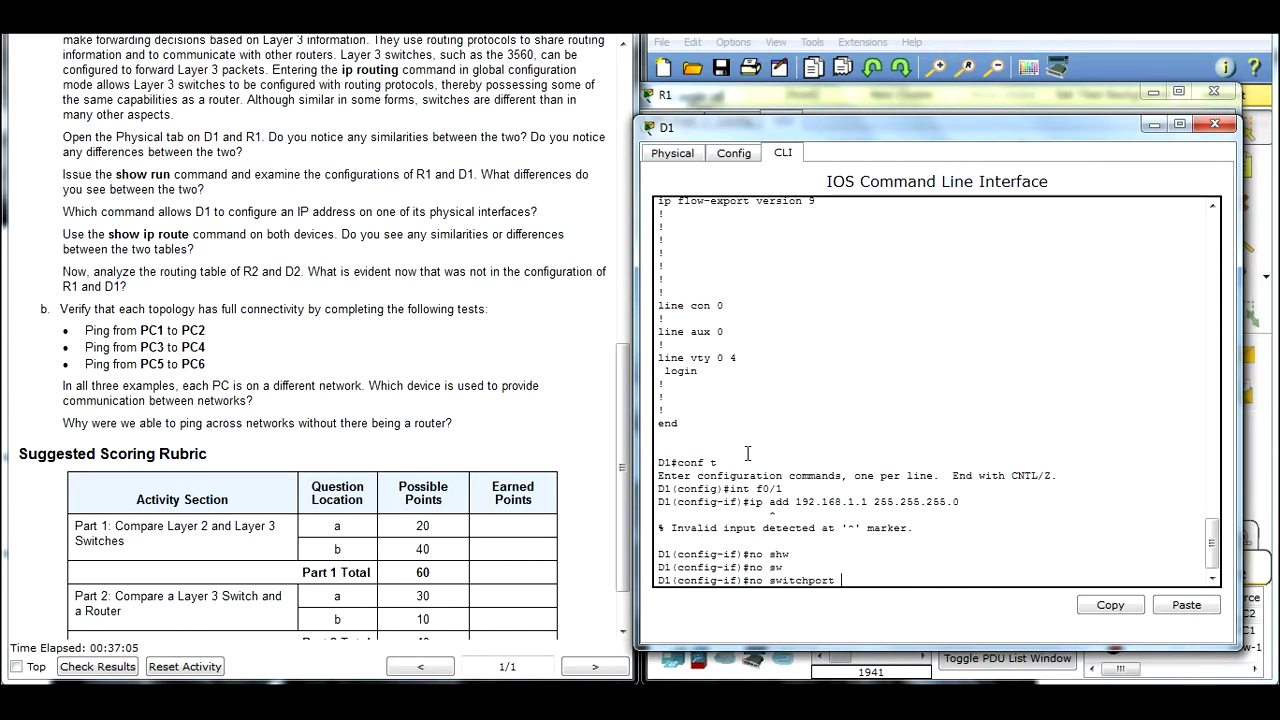
{"action": "key", "text": "Return"}
{"action": "key", "text": "Up"}
{"action": "key", "text": "Up"}
{"action": "key", "text": "Up"}
{"action": "key", "text": "Up"}
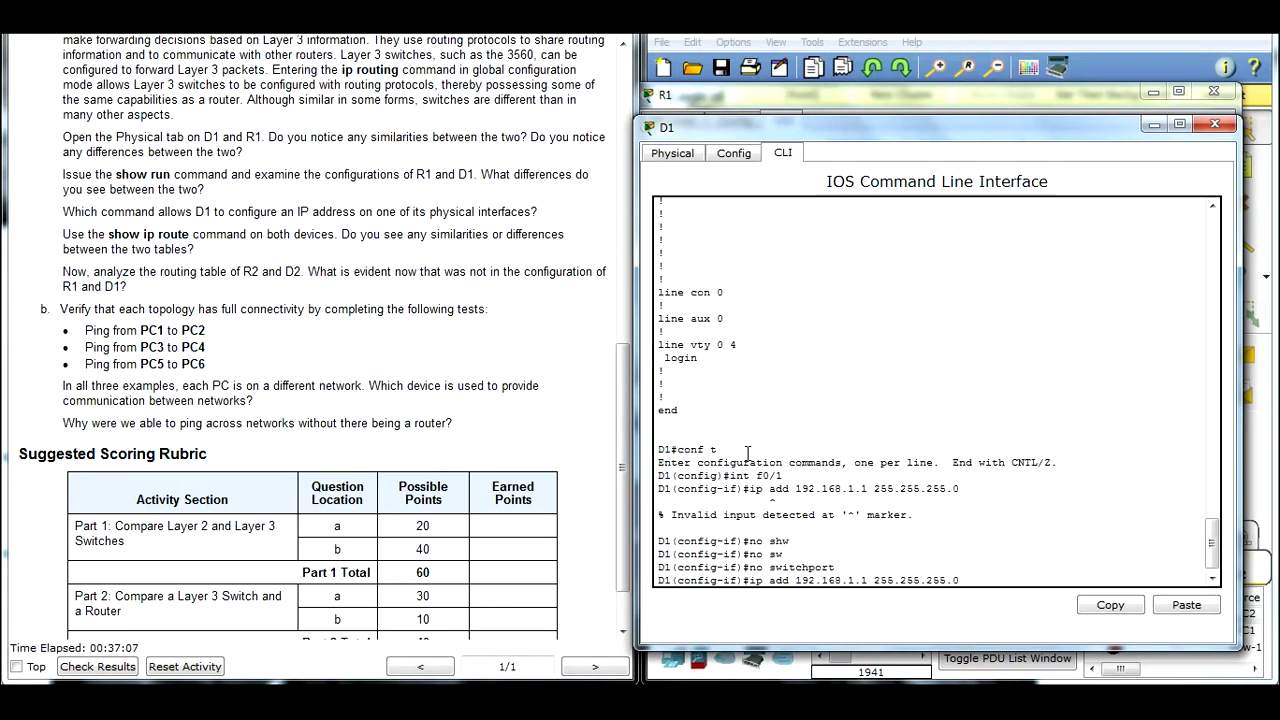
{"action": "key", "text": "Return"}
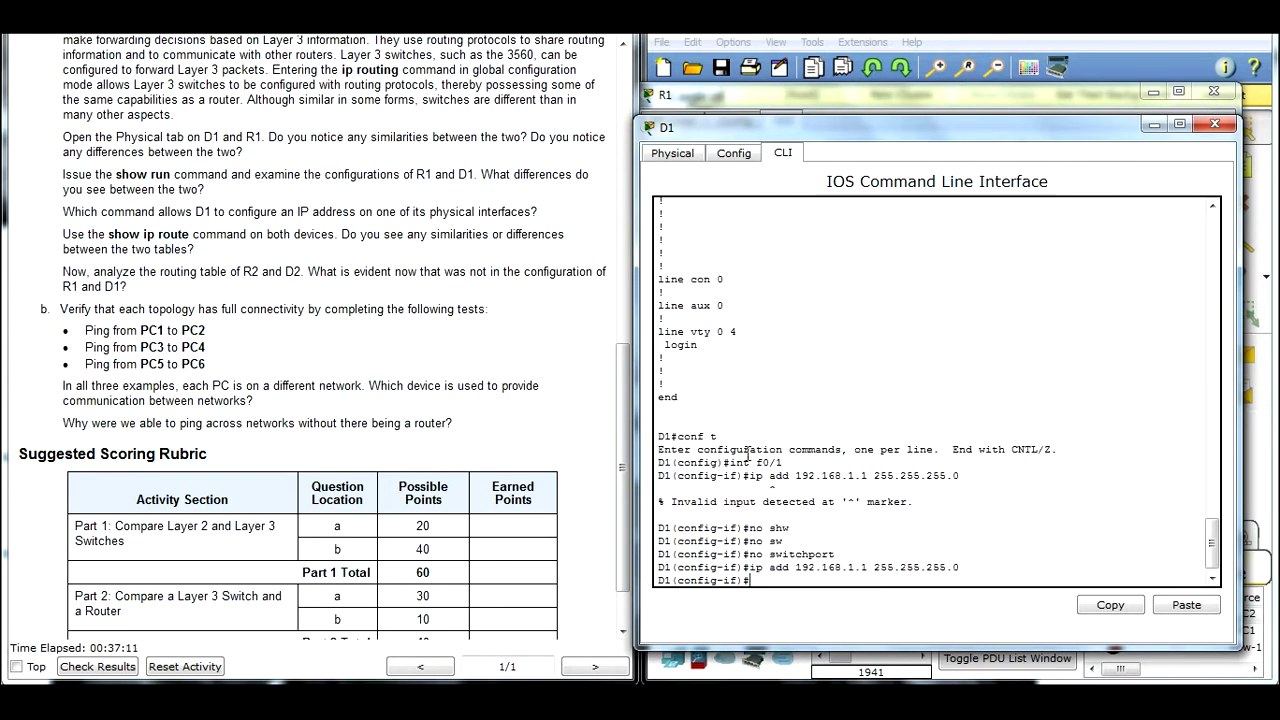
Run do show run on D1 and highlight F0/1's no switchport and 192.168.1.1 255.255.255.0 lines
{"action": "type", "text": "do show run"}
{"action": "key", "text": "Return"}
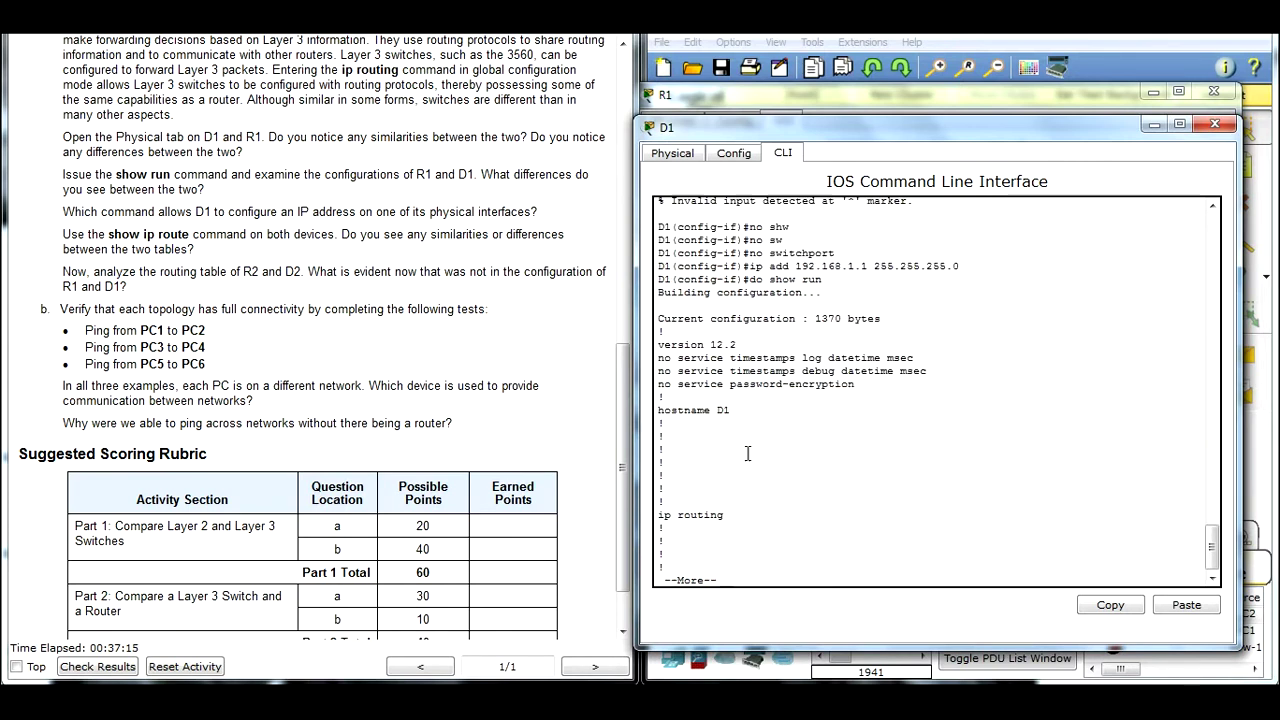
{"action": "key", "text": "space"}
{"action": "key", "text": "space"}
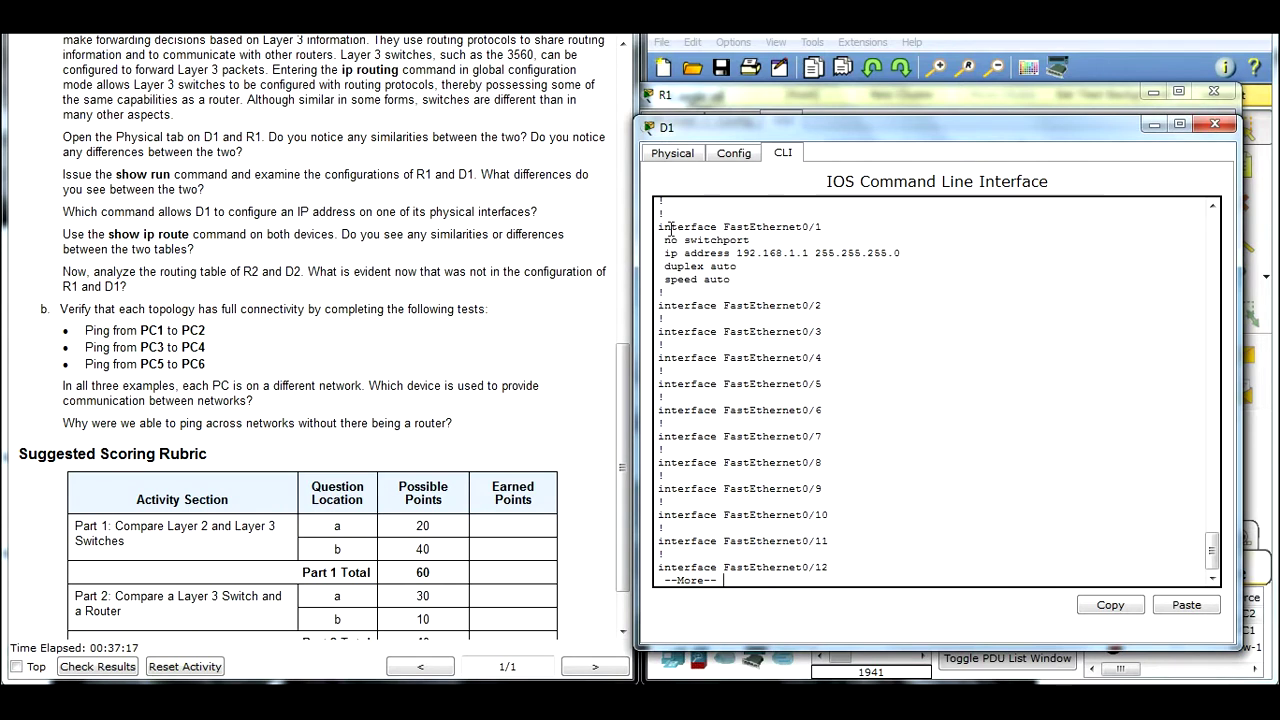
{"action": "left_click_drag", "start_coordinate": [659, 227], "coordinate": [806, 230]}
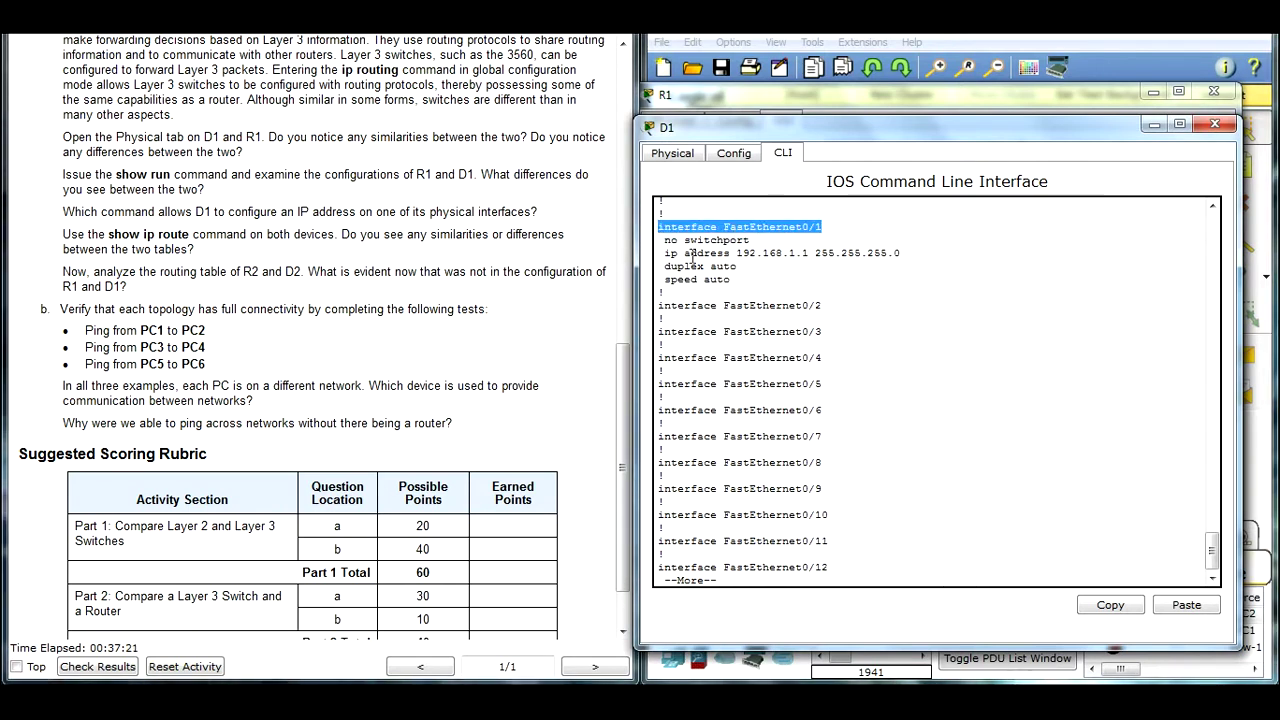
{"action": "left_click_drag", "start_coordinate": [664, 240], "coordinate": [761, 240]}
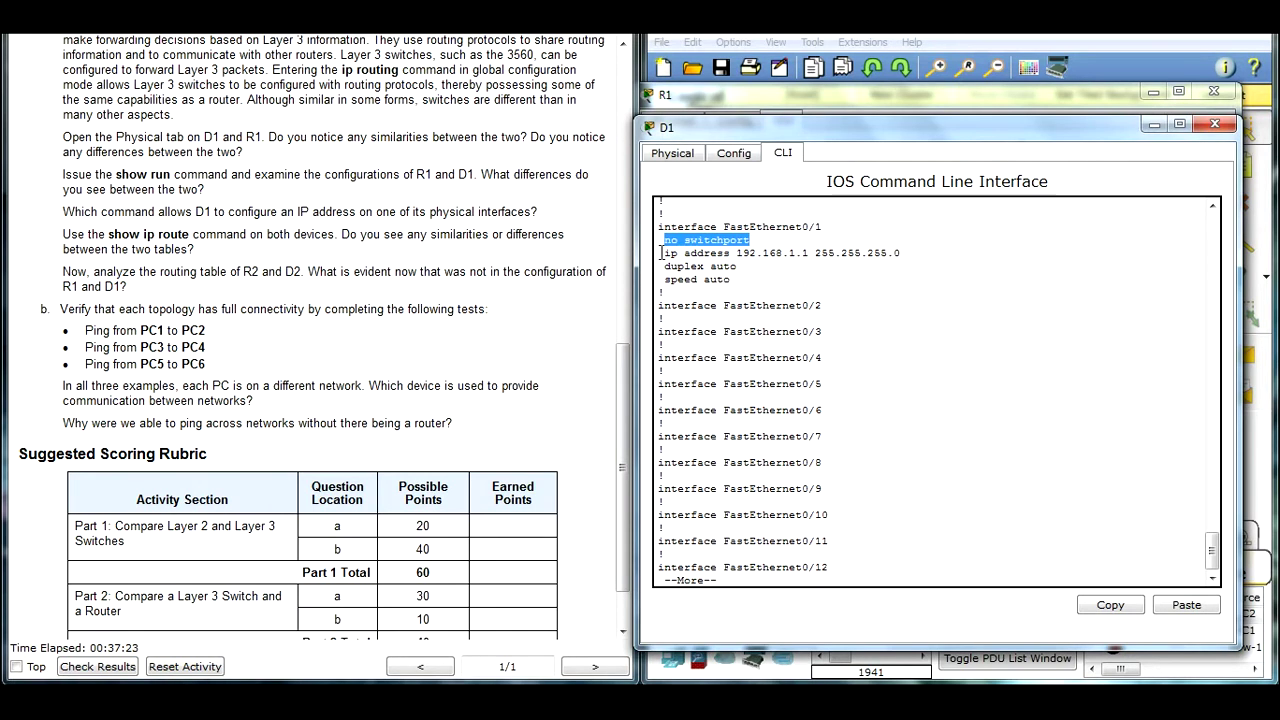
{"action": "left_click_drag", "start_coordinate": [660, 253], "coordinate": [901, 254]}
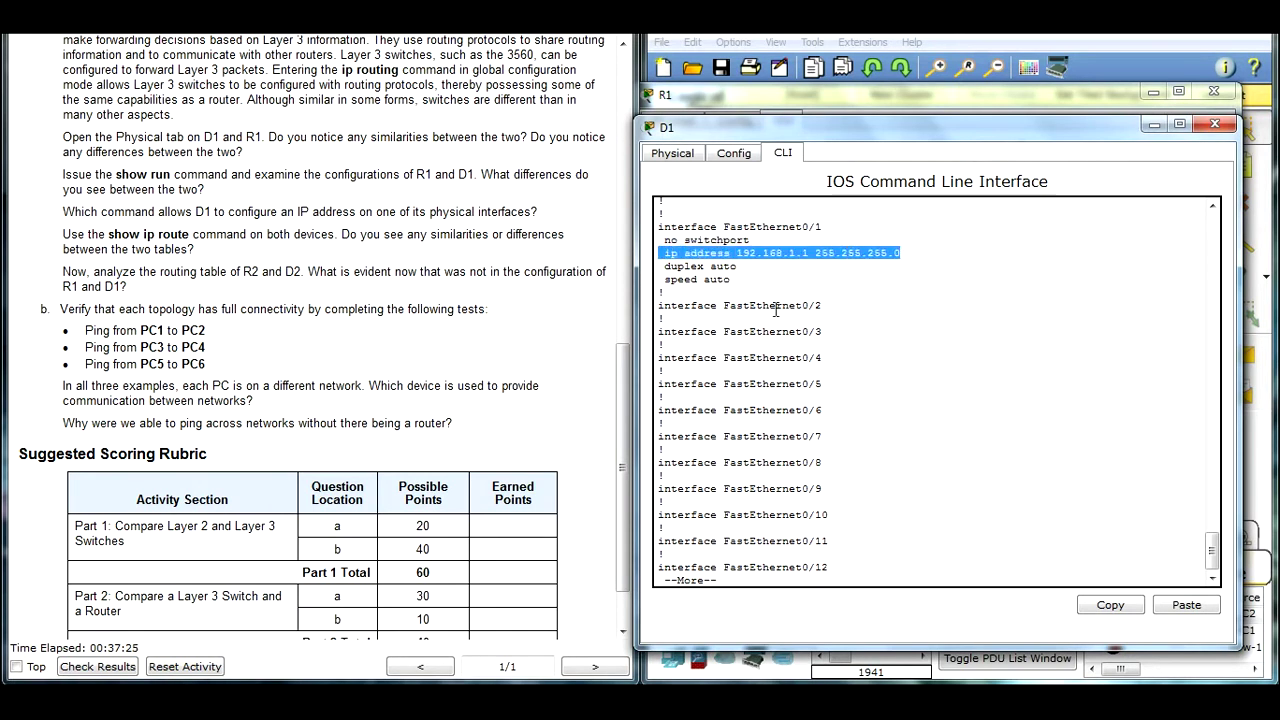
{"action": "left_click", "coordinate": [707, 284]}
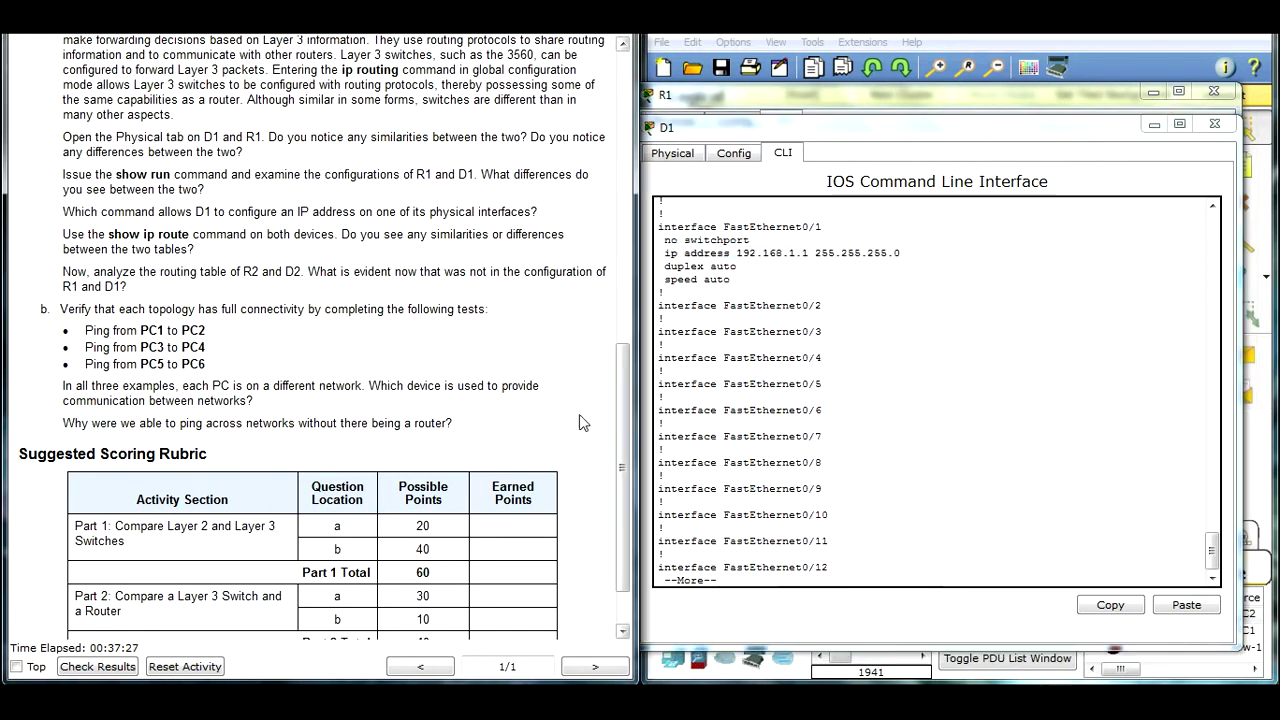
Minimize D1's console and highlight the worksheet question on configuring D1's IP address
{"action": "left_click_drag", "start_coordinate": [796, 262], "coordinate": [675, 227]}
{"action": "left_click", "coordinate": [765, 287]}
{"action": "left_click", "coordinate": [1154, 124]}
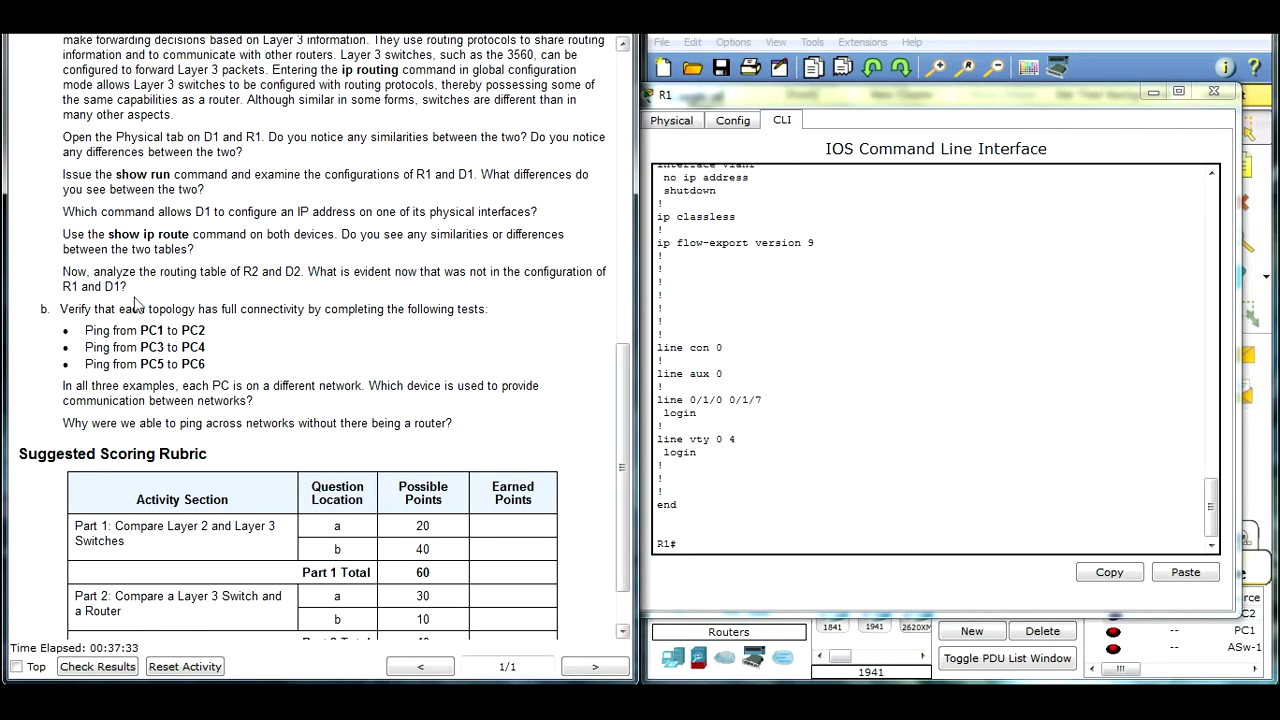
{"action": "left_click_drag", "start_coordinate": [543, 213], "coordinate": [65, 217]}
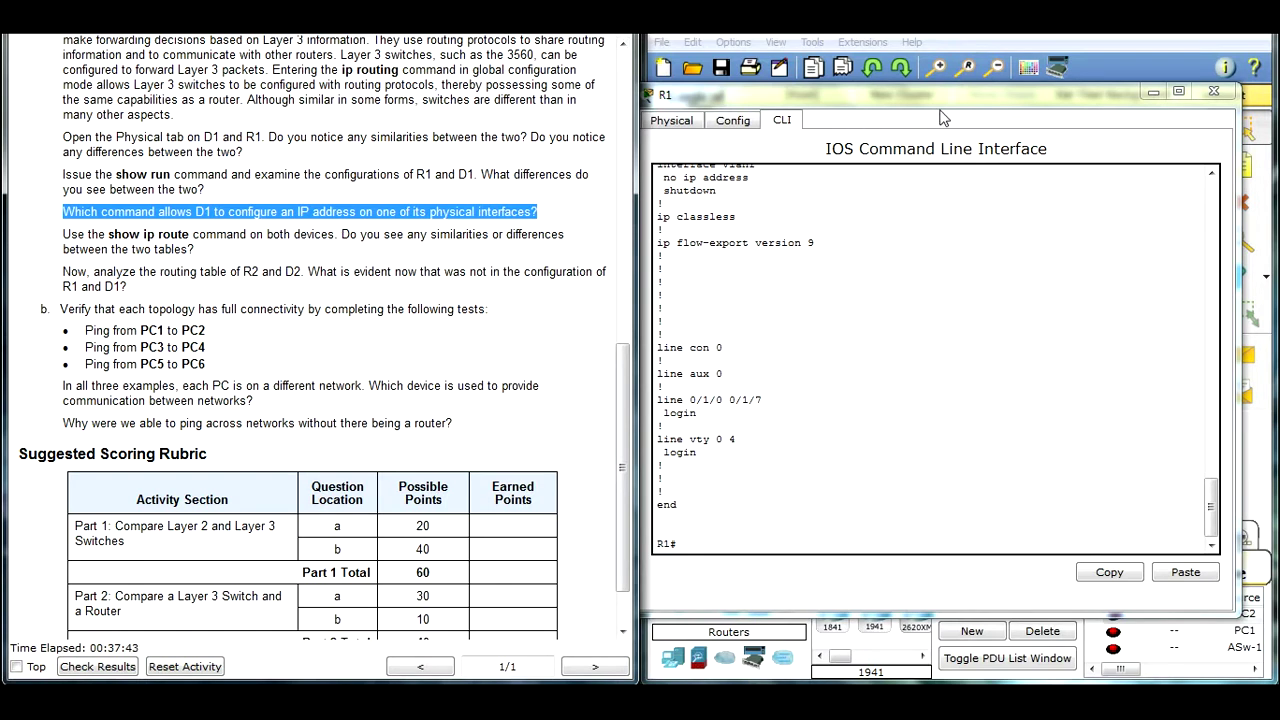
Place R1's and D1's consoles side by side and run show ip route on R1
{"action": "left_click_drag", "start_coordinate": [951, 113], "coordinate": [293, 107]}
{"action": "left_click", "coordinate": [721, 218]}
{"action": "left_click_drag", "start_coordinate": [370, 92], "coordinate": [454, 116]}
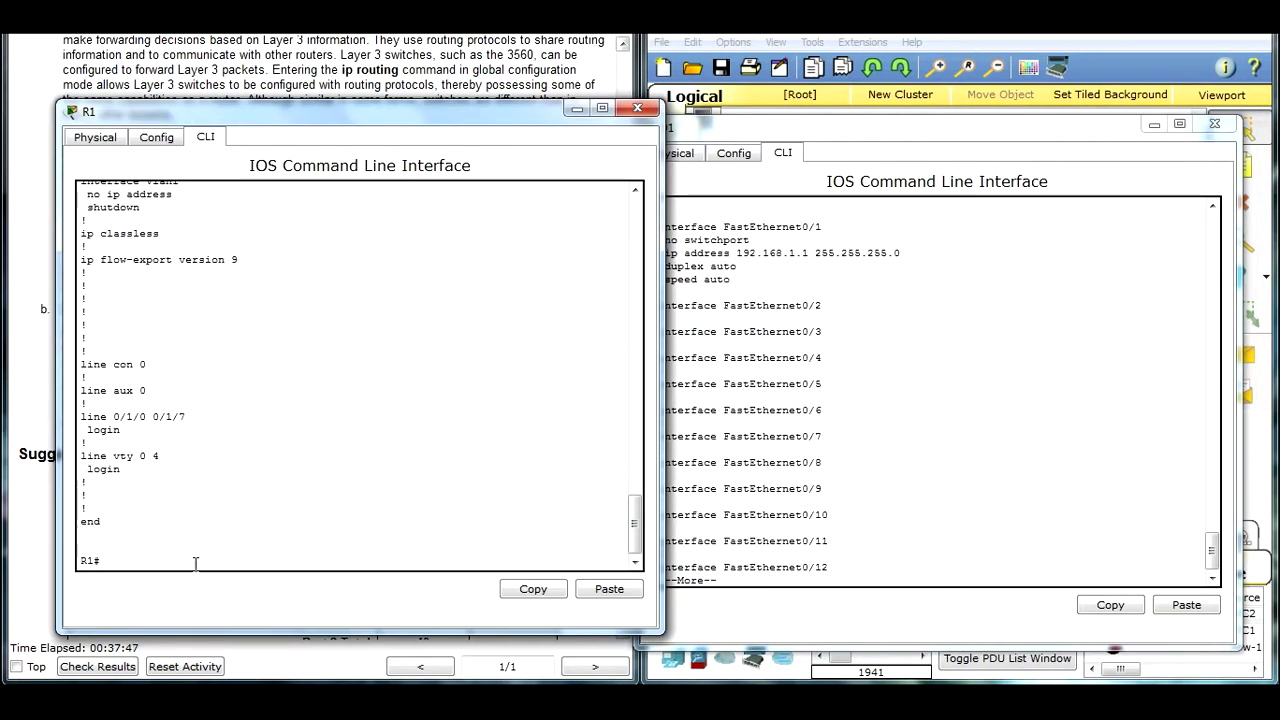
{"action": "type", "text": "show ip route"}
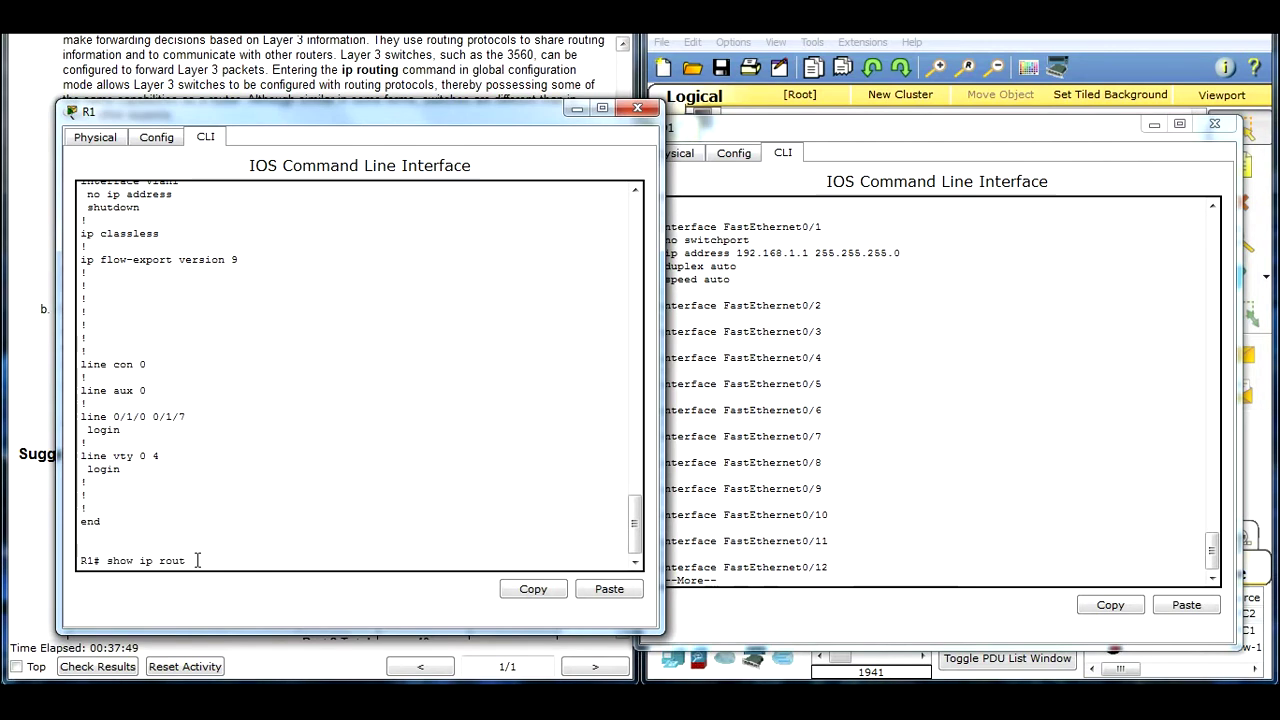
{"action": "key", "text": "Return"}
{"action": "left_click", "coordinate": [820, 575]}
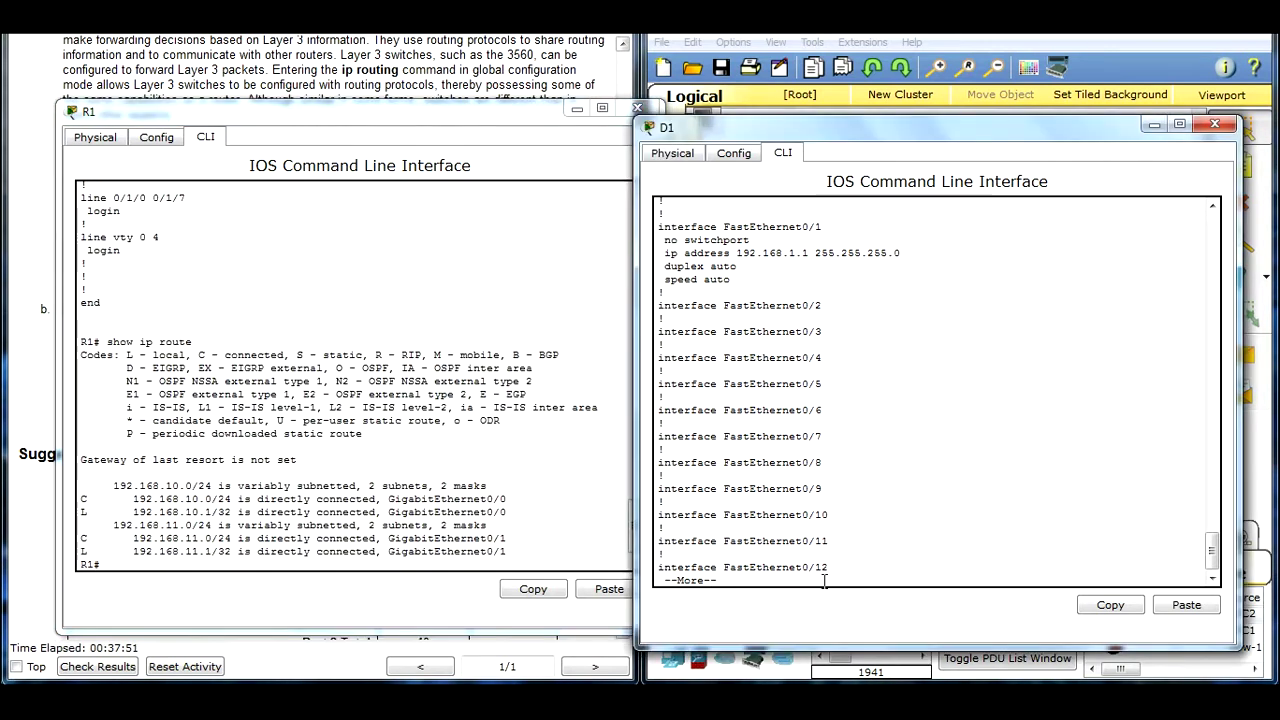
{"action": "type", "text": "qshow "}
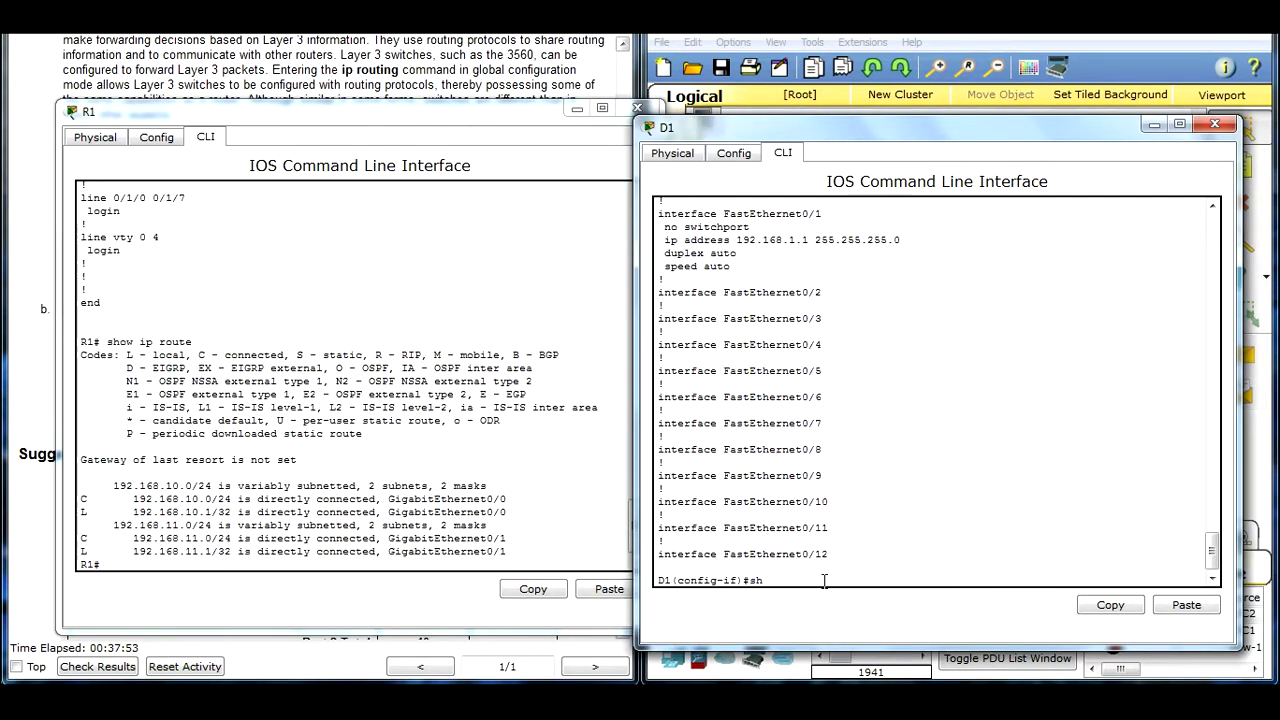
{"action": "type", "text": "do show ip route"}
Display D1's routing table, highlighting its two directly connected routes, then R1's 192.168.10.0/24 entry
{"action": "key", "text": "Return"}
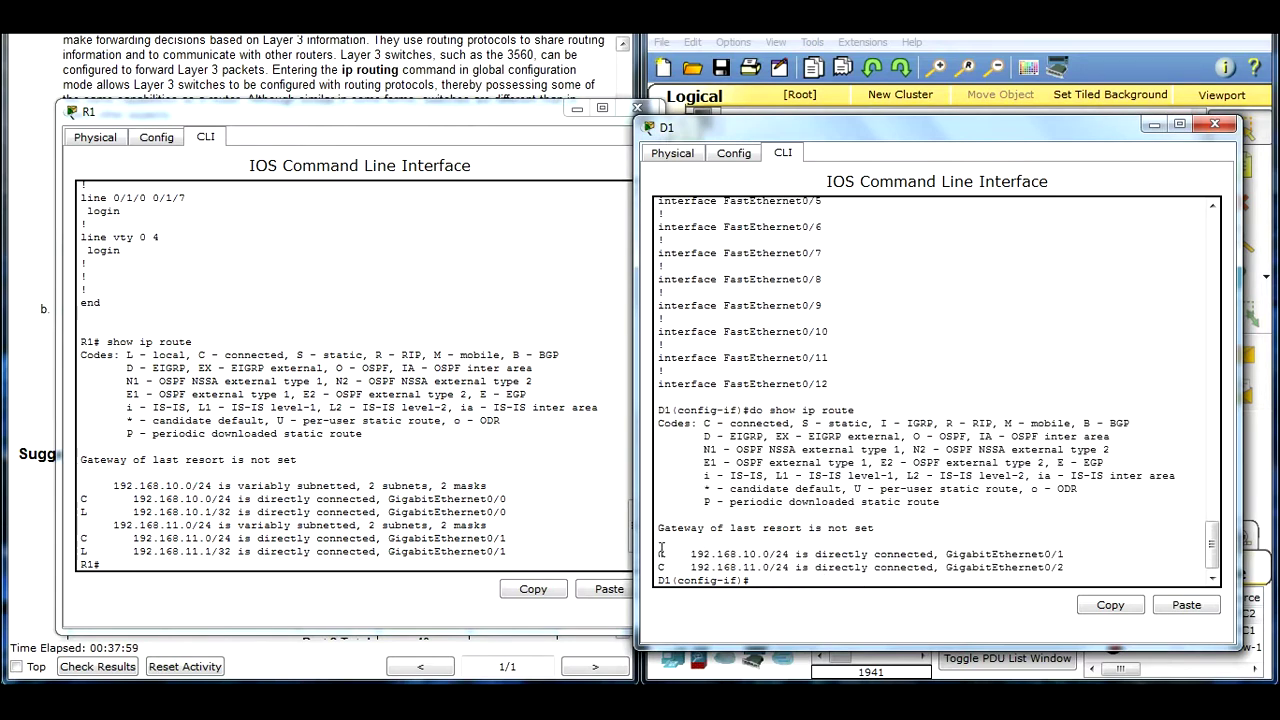
{"action": "left_click_drag", "start_coordinate": [659, 553], "coordinate": [1077, 566]}
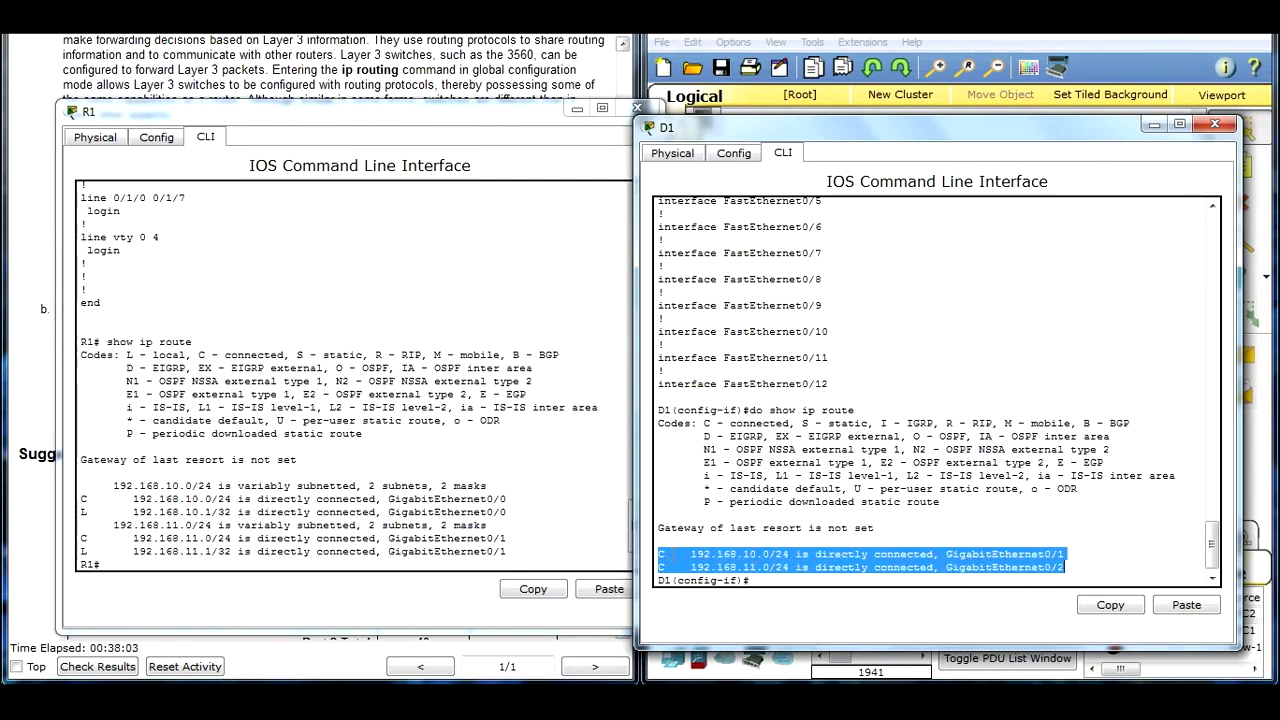
{"action": "left_click", "coordinate": [126, 536]}
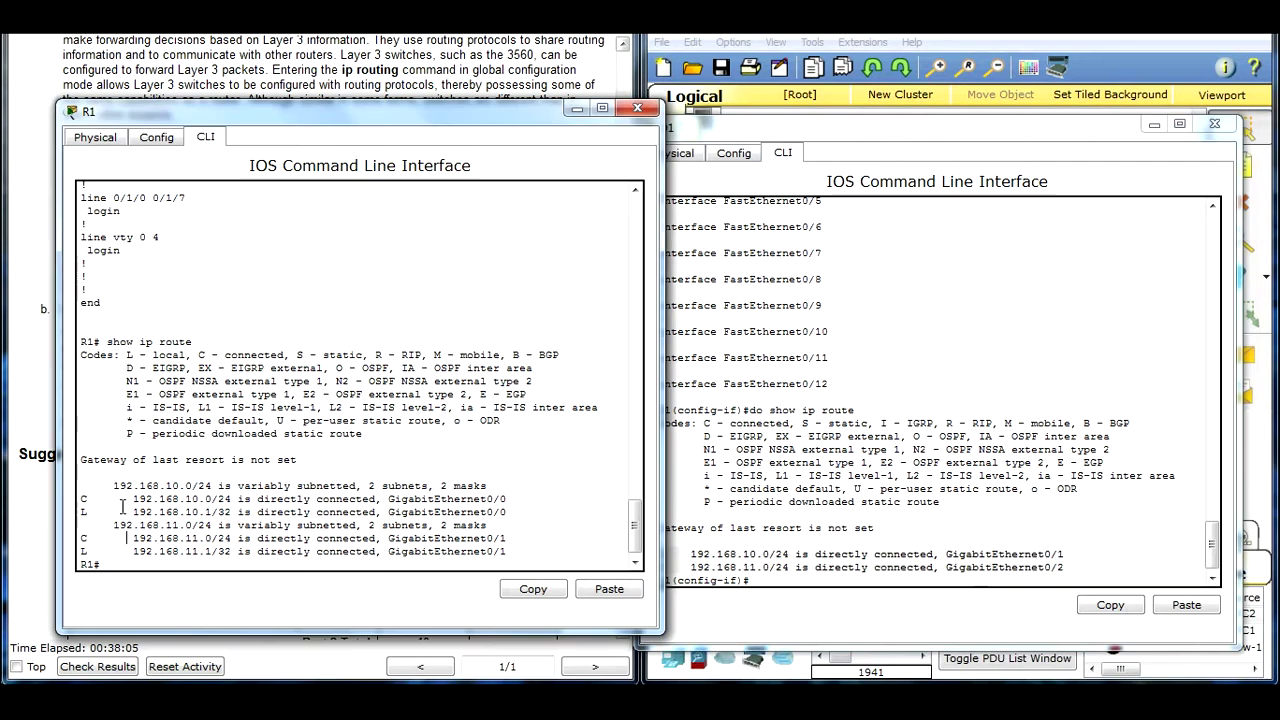
{"action": "left_click_drag", "start_coordinate": [82, 482], "coordinate": [505, 490]}
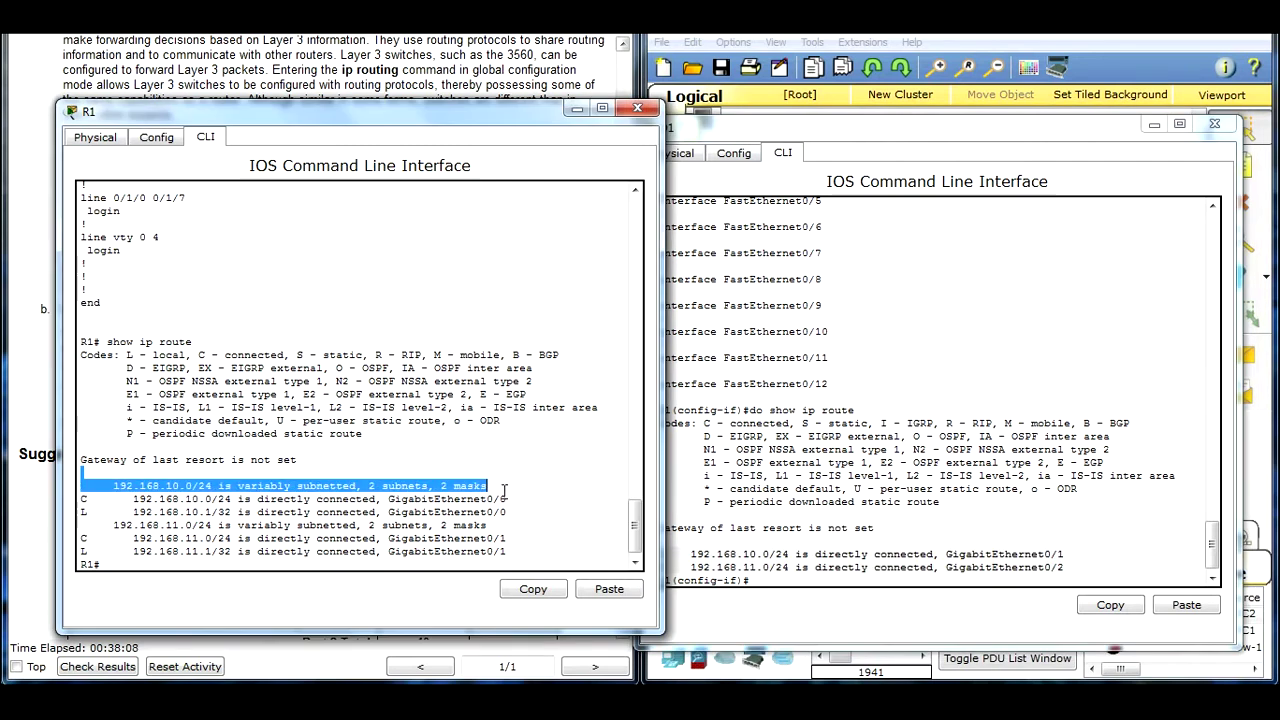
{"action": "left_click", "coordinate": [121, 530]}
Highlight R1's connected and local routes for 192.168.10.0/24 and 192.168.11.0/24, then move its console aside
{"action": "left_click_drag", "start_coordinate": [99, 527], "coordinate": [485, 523]}
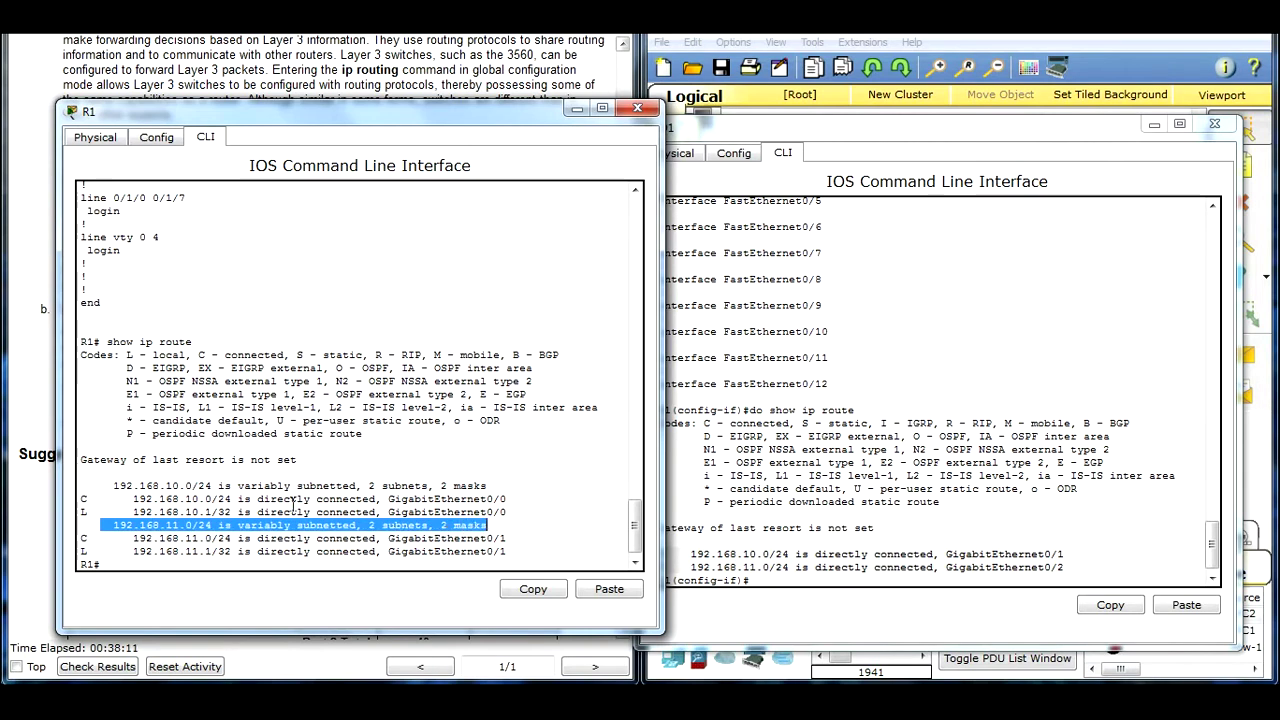
{"action": "left_click_drag", "start_coordinate": [134, 498], "coordinate": [510, 503]}
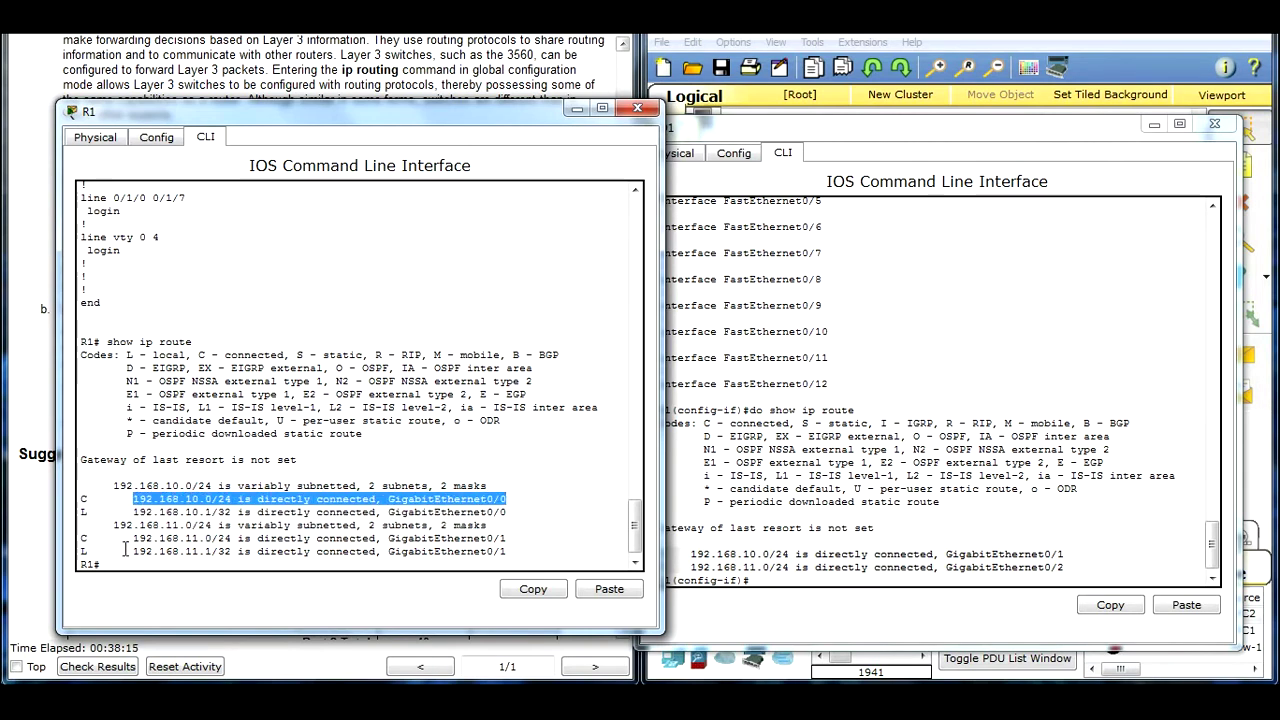
{"action": "left_click_drag", "start_coordinate": [128, 538], "coordinate": [519, 535]}
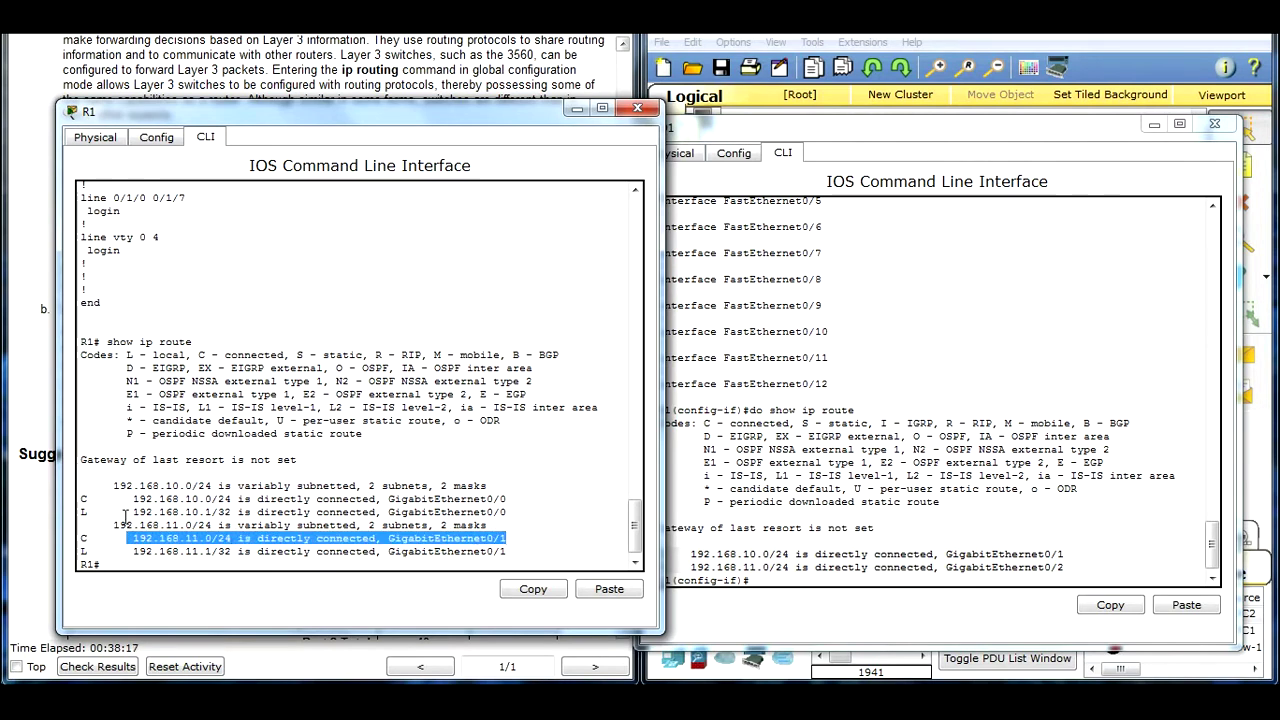
{"action": "left_click_drag", "start_coordinate": [126, 512], "coordinate": [512, 511]}
{"action": "left_click_drag", "start_coordinate": [132, 551], "coordinate": [510, 553]}
{"action": "left_click_drag", "start_coordinate": [335, 114], "coordinate": [924, 114]}
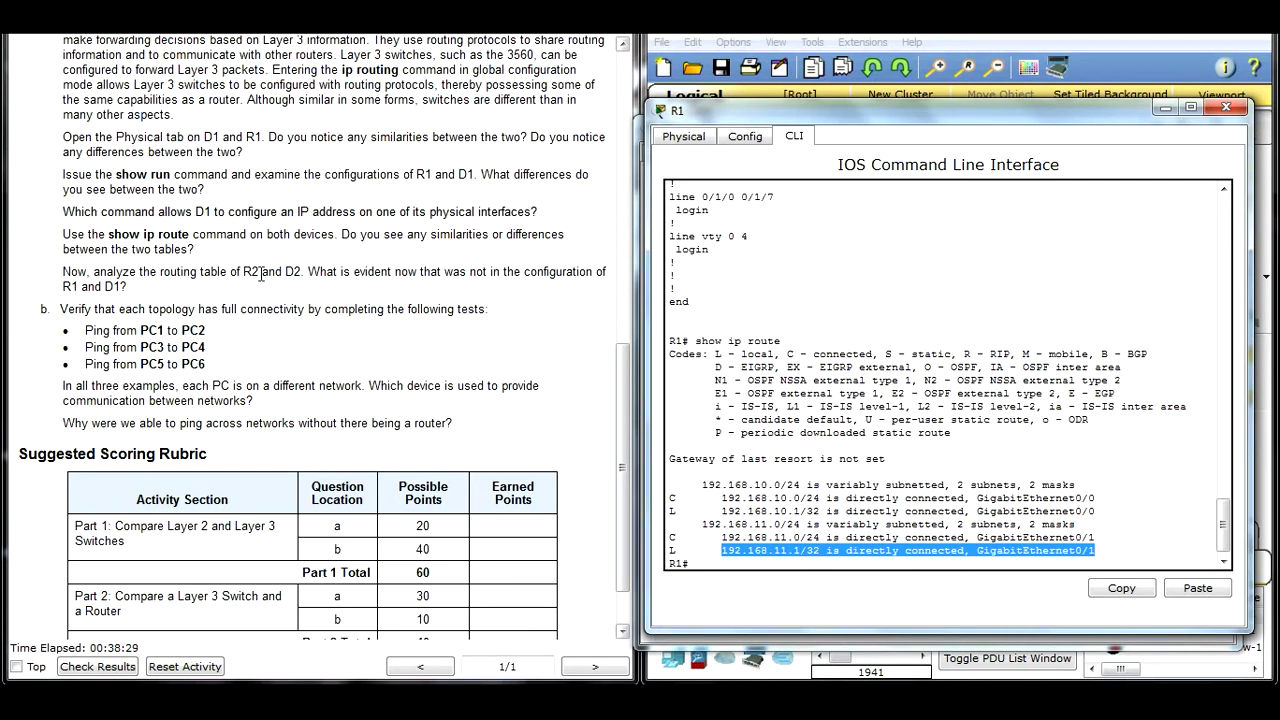
Close R1's console and run en and show ip route on router R2
{"action": "left_click", "coordinate": [1224, 107]}
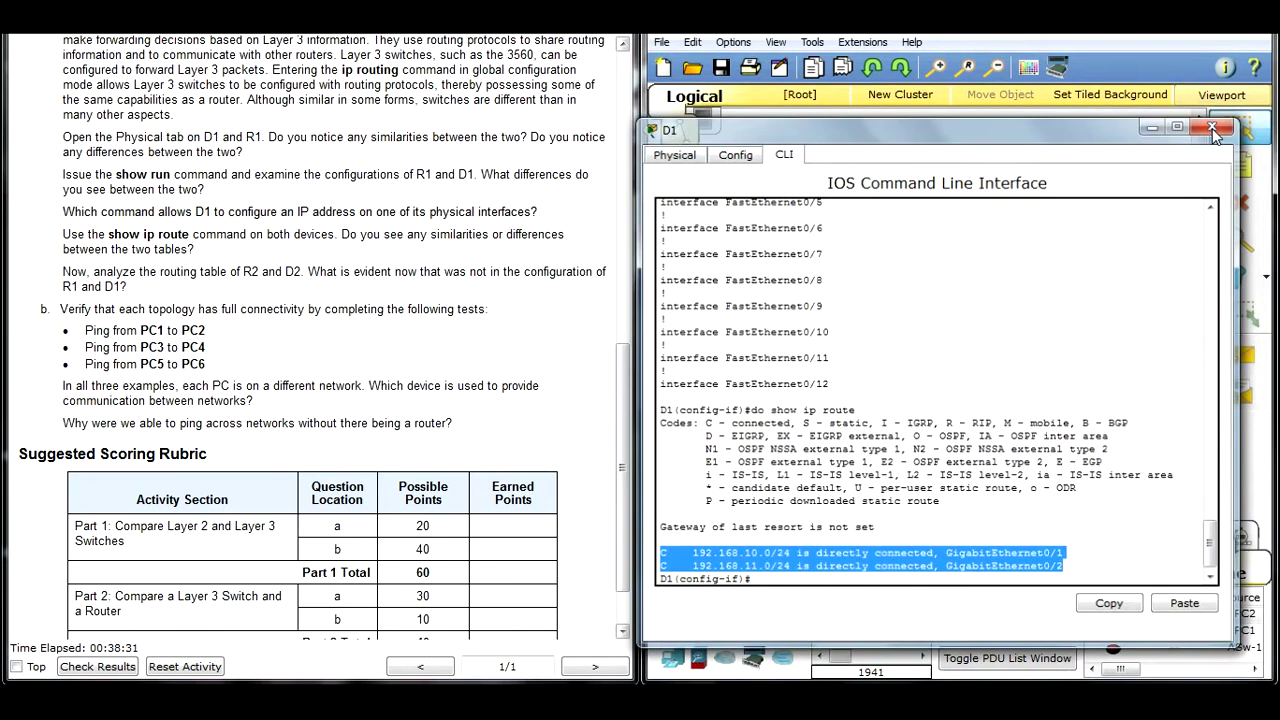
{"action": "left_click", "coordinate": [1027, 218]}
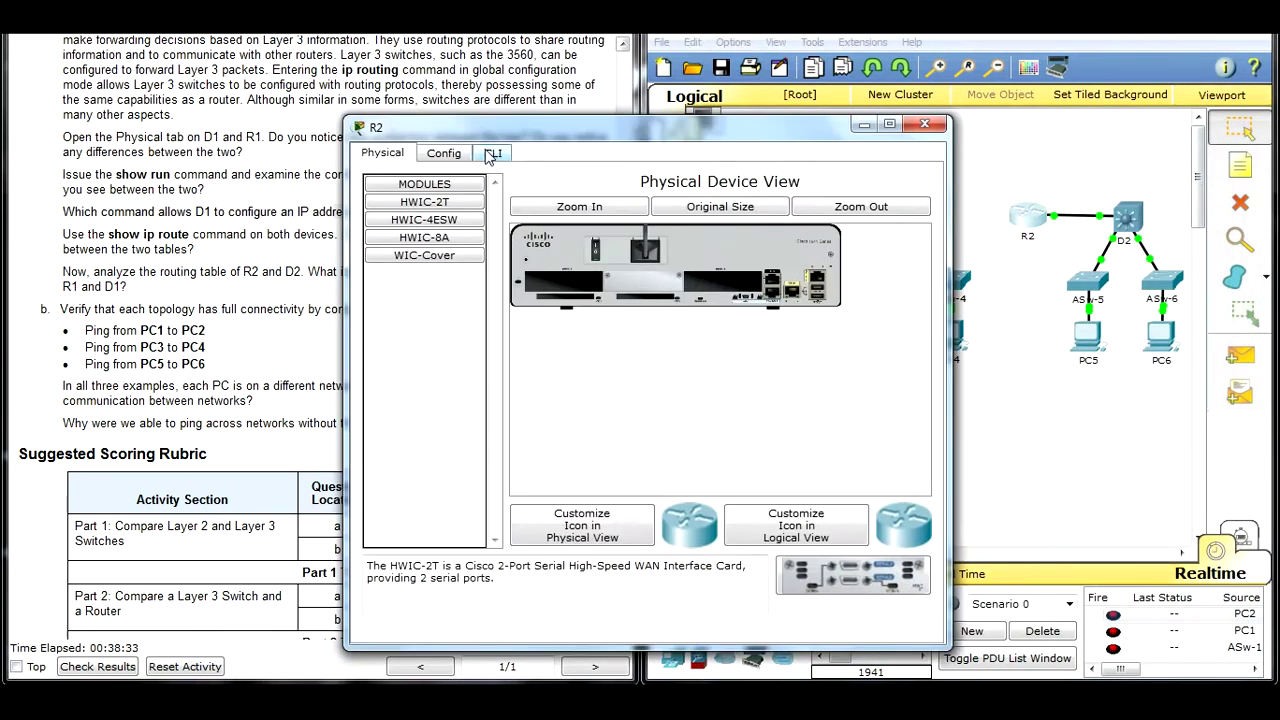
{"action": "left_click", "coordinate": [492, 155]}
{"action": "key", "text": "Return"}
{"action": "type", "text": "en"}
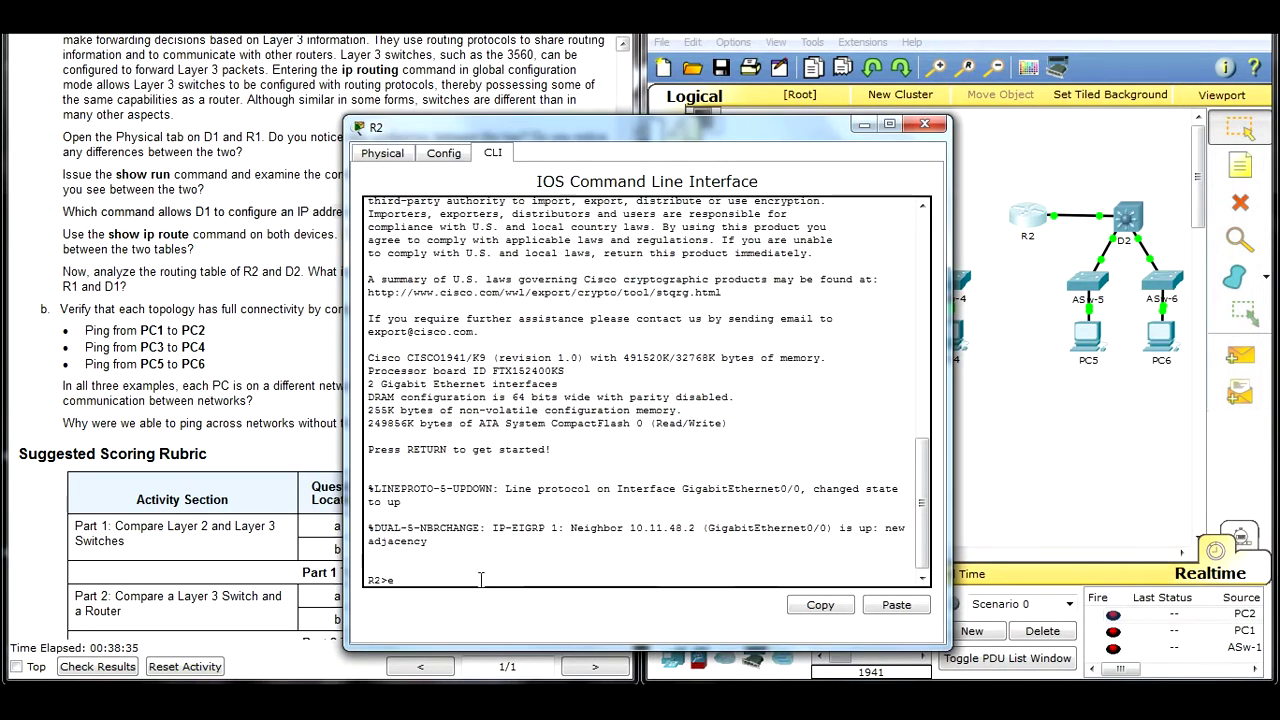
{"action": "key", "text": "Return"}
{"action": "type", "text": "show"}
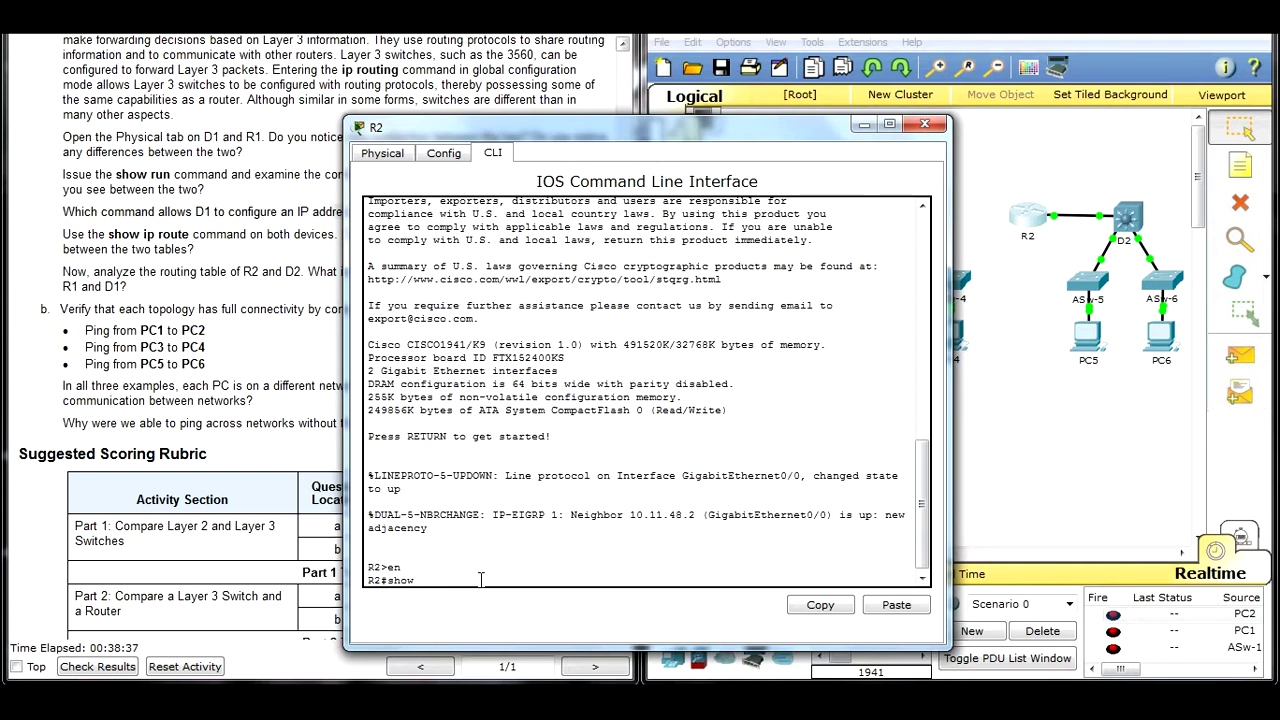
{"action": "type", "text": " ip route"}
{"action": "key", "text": "Return"}
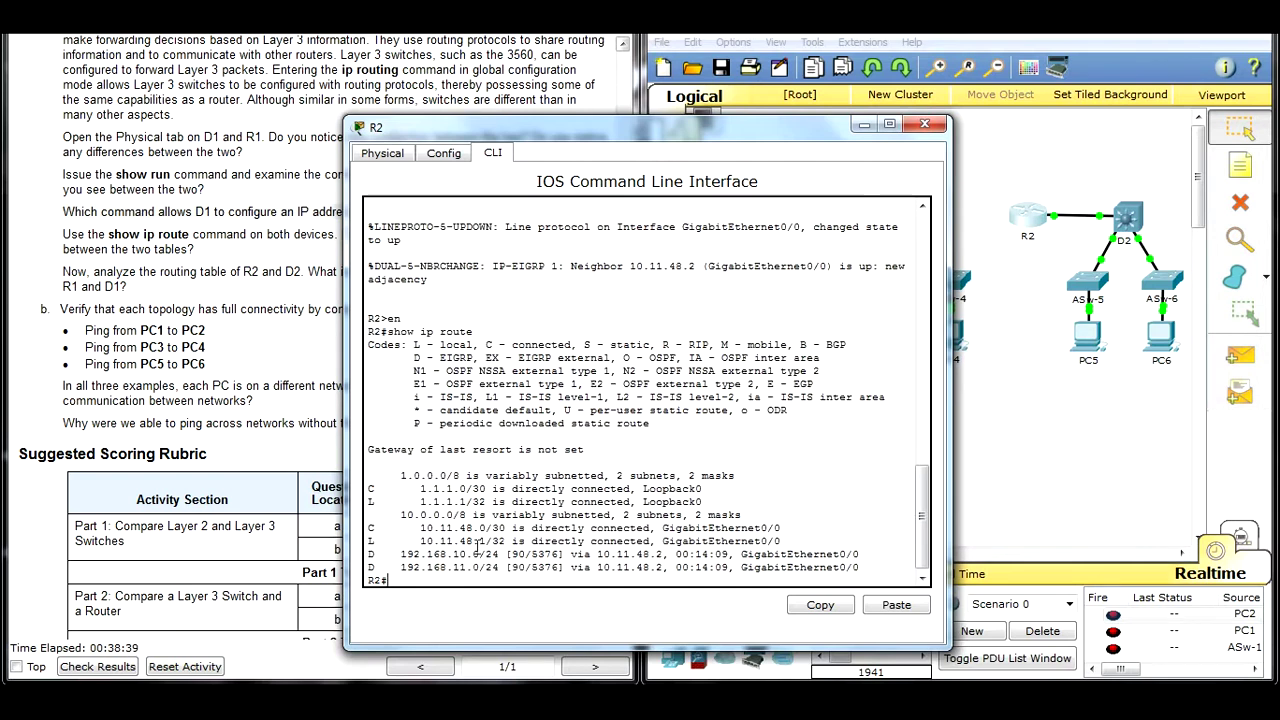
Open D2, dismiss the config-locked warning, and run en and show ip route in its CLI
{"action": "left_click_drag", "start_coordinate": [757, 128], "coordinate": [434, 127]}
{"action": "left_click", "coordinate": [1127, 216]}
{"action": "left_click", "coordinate": [450, 158]}
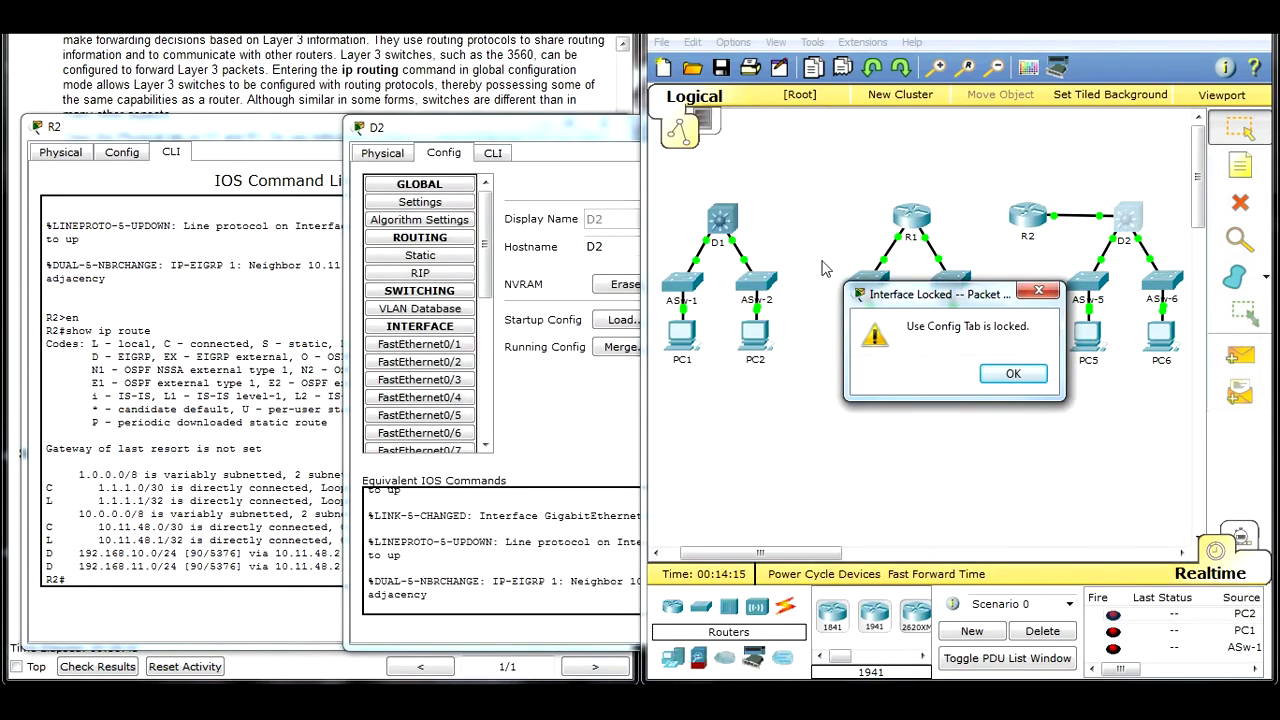
{"action": "left_click", "coordinate": [1013, 373]}
{"action": "left_click", "coordinate": [505, 152]}
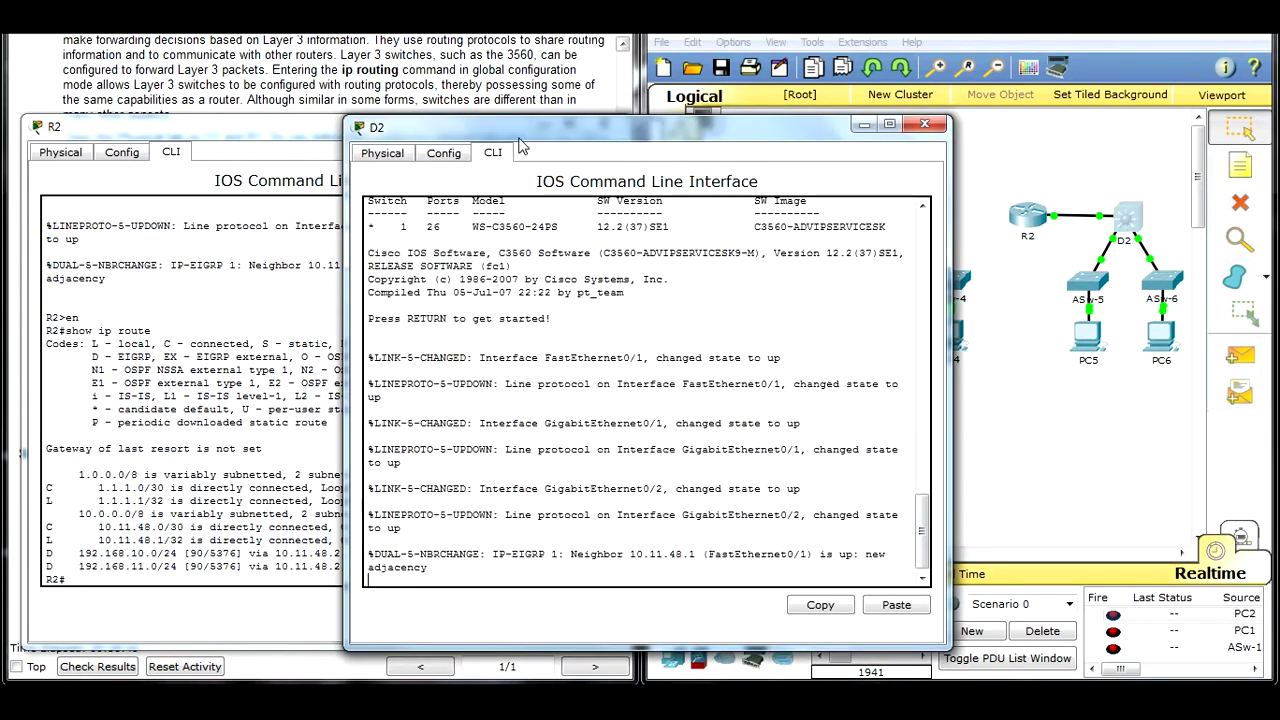
{"action": "left_click", "coordinate": [511, 360]}
{"action": "key", "text": "Return"}
{"action": "type", "text": "en"}
{"action": "key", "text": "Return"}
{"action": "type", "text": "sh"}
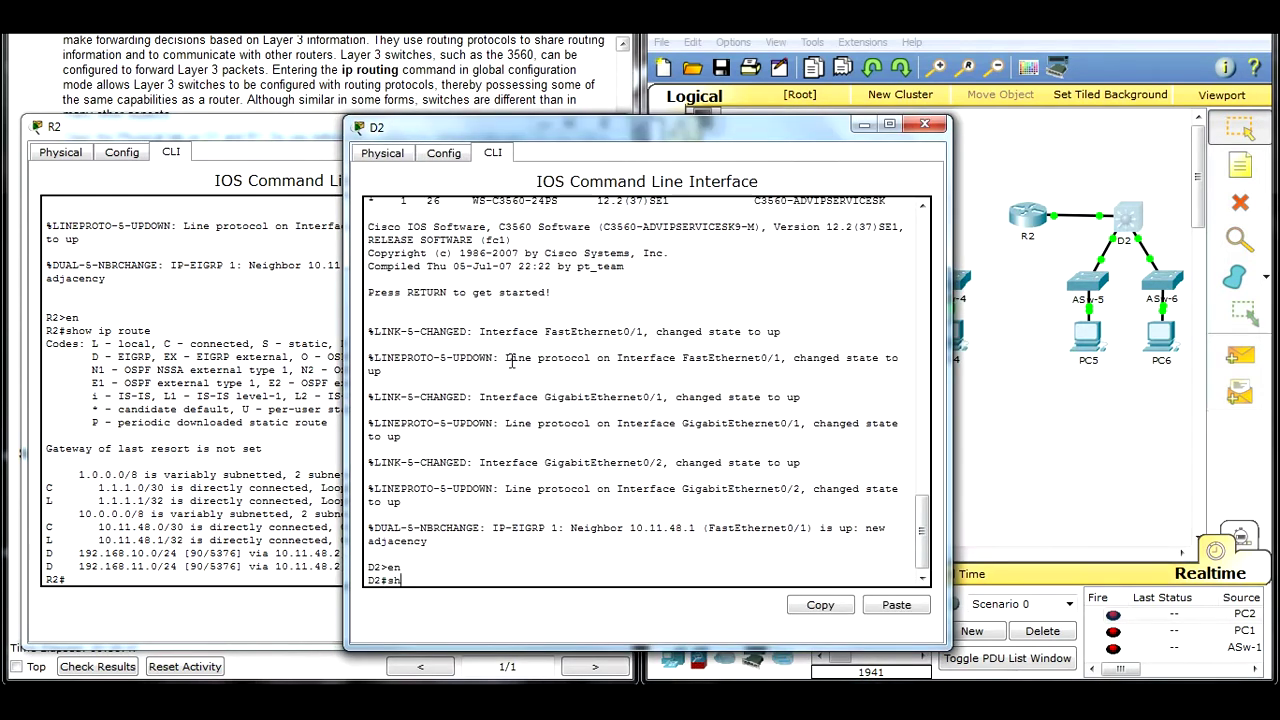
{"action": "type", "text": "ow ip route"}
{"action": "key", "text": "Return"}
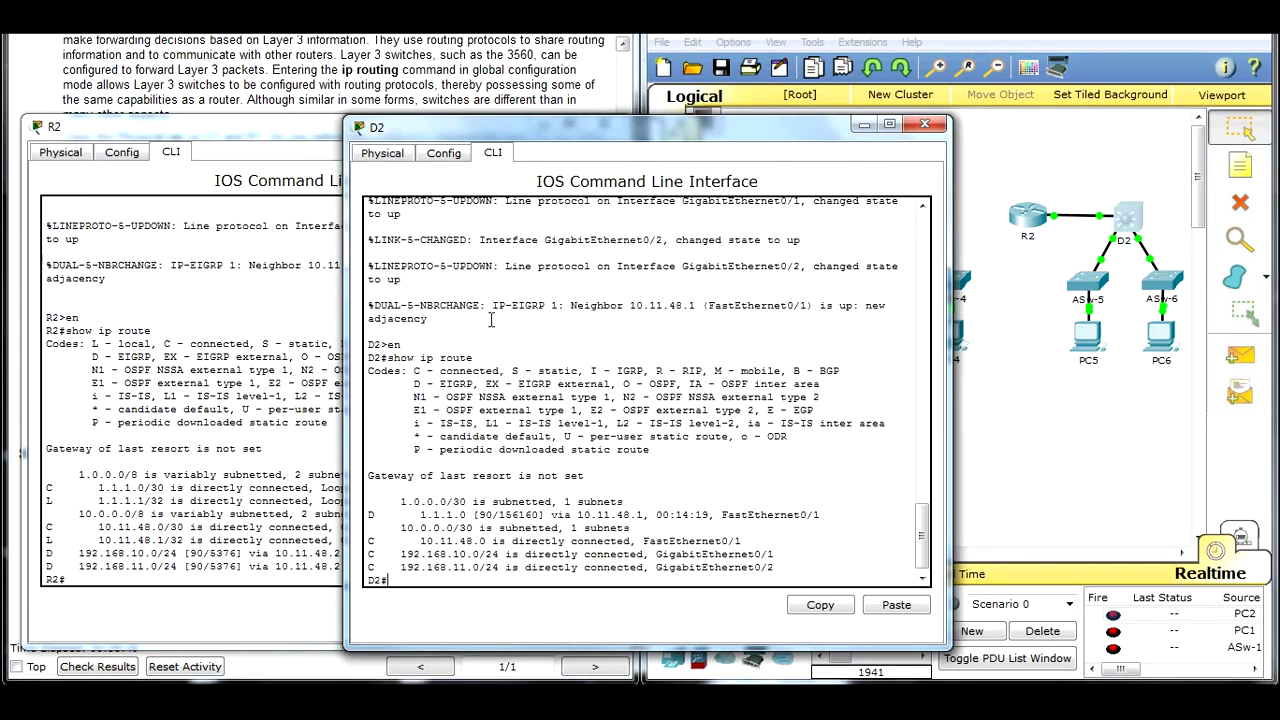
Place D2's console beside R2's and highlight its 10.0.0.0/30 subnet and D-coded 1.1.1.0 route
{"action": "left_click_drag", "start_coordinate": [578, 122], "coordinate": [870, 38]}
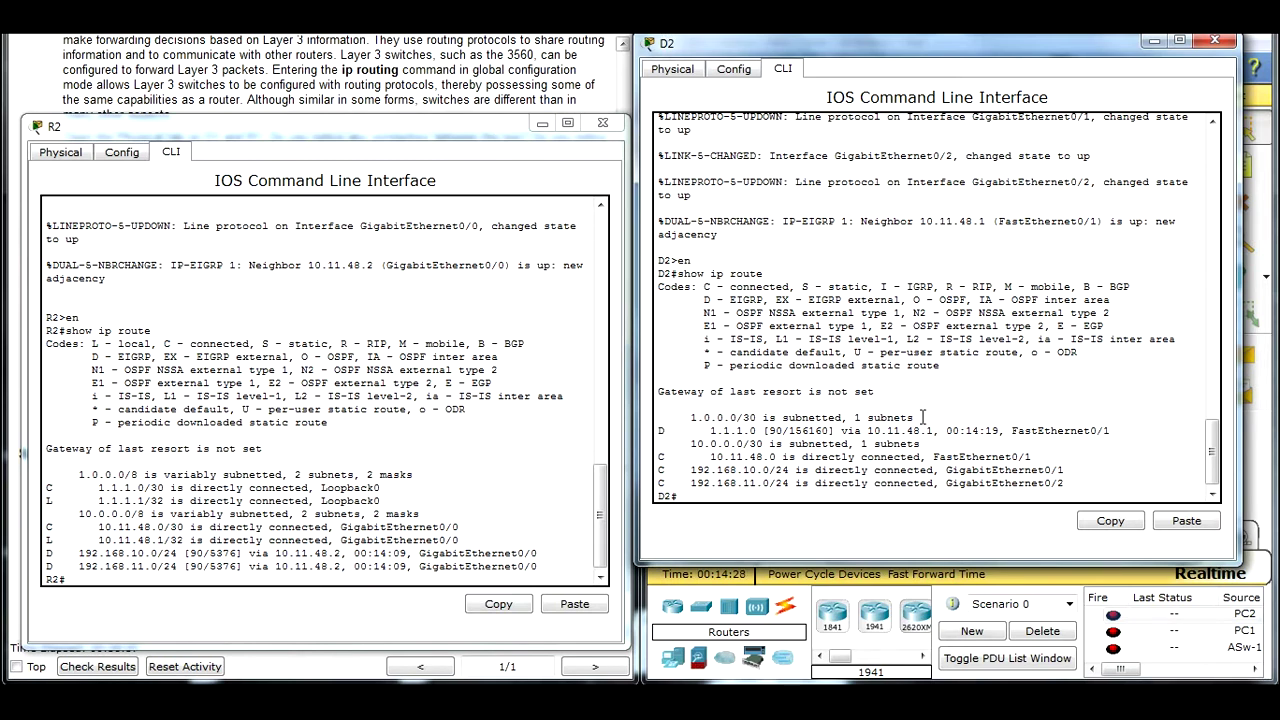
{"action": "left_click_drag", "start_coordinate": [922, 417], "coordinate": [916, 445]}
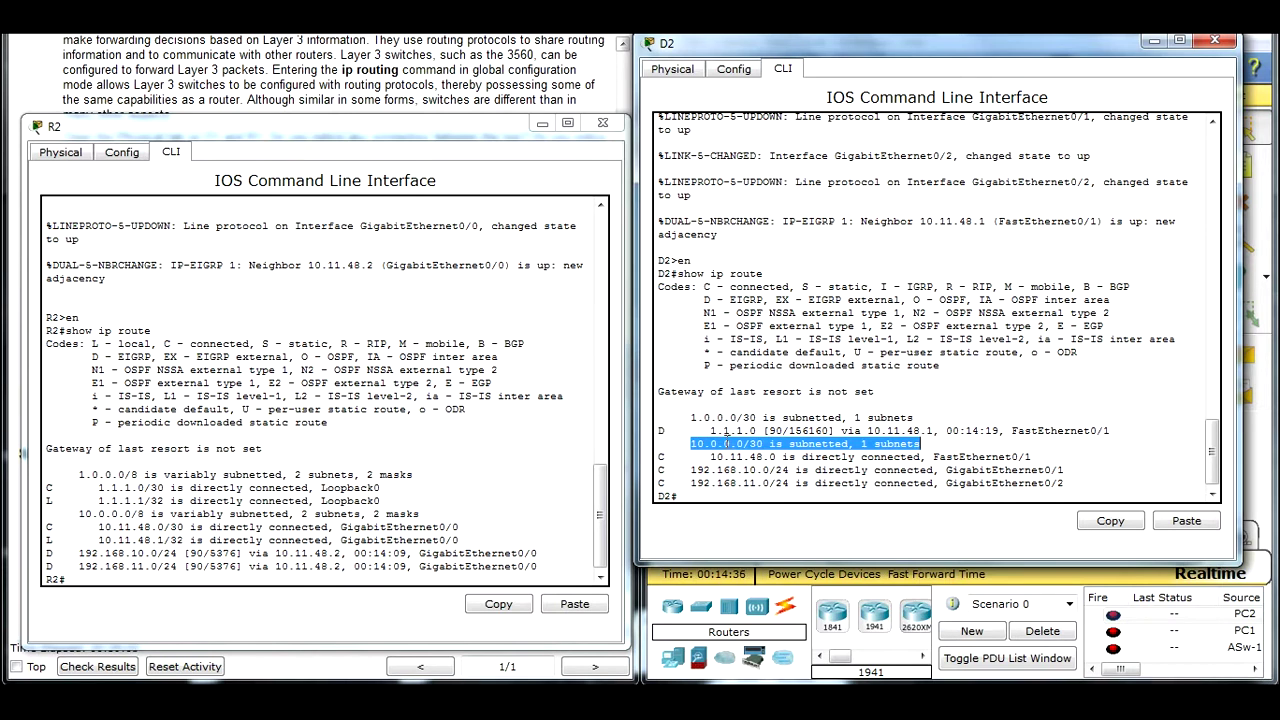
{"action": "left_click_drag", "start_coordinate": [671, 430], "coordinate": [660, 430]}
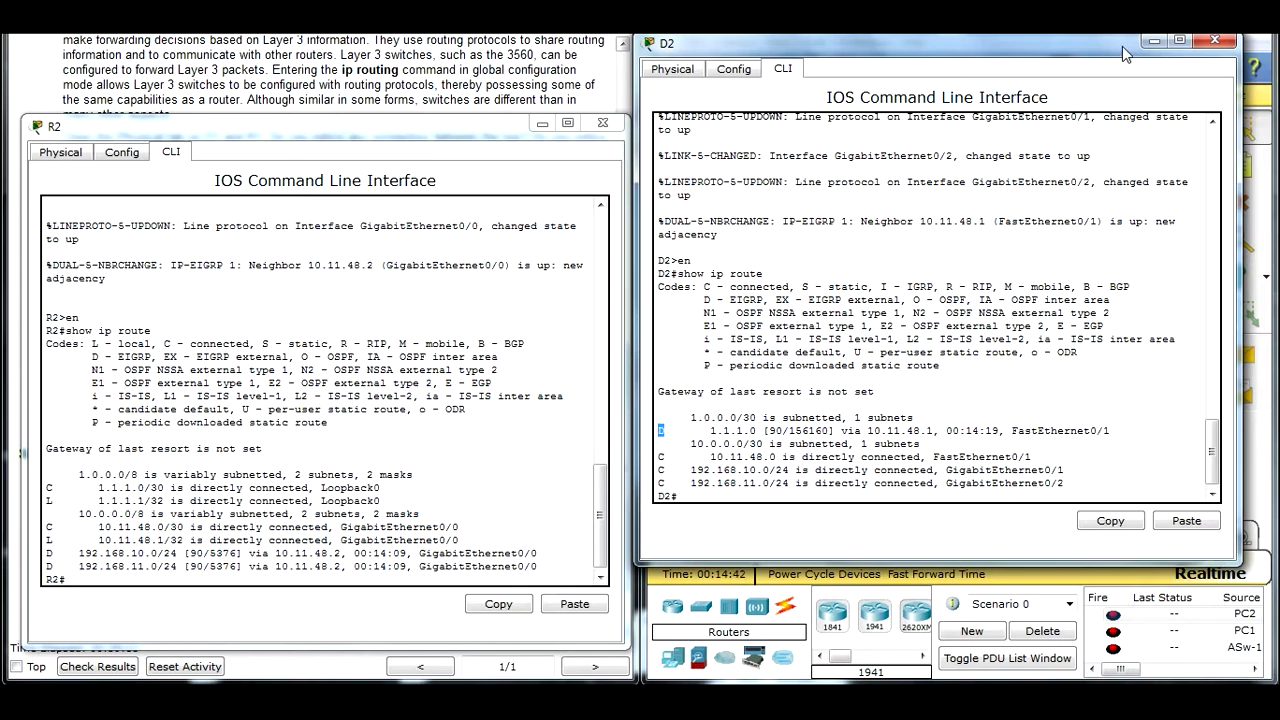
{"action": "left_click_drag", "start_coordinate": [1118, 39], "coordinate": [566, 73]}
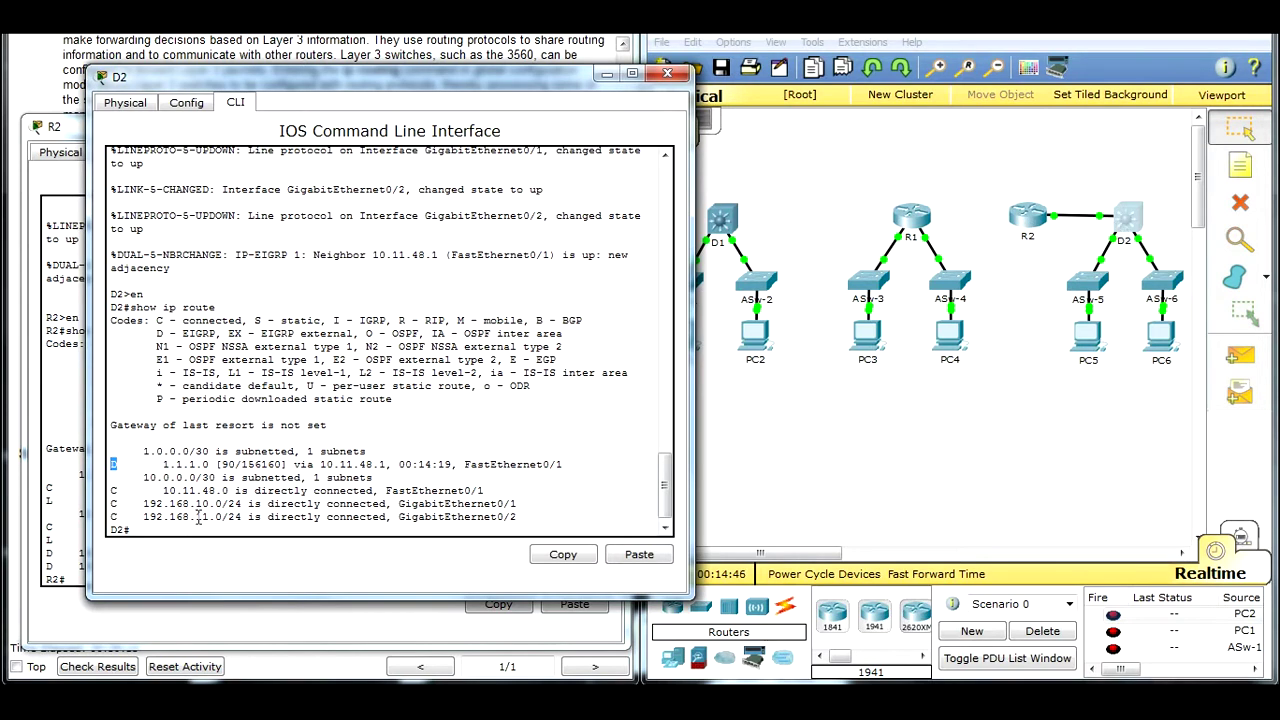
{"action": "left_click_drag", "start_coordinate": [160, 464], "coordinate": [215, 468]}
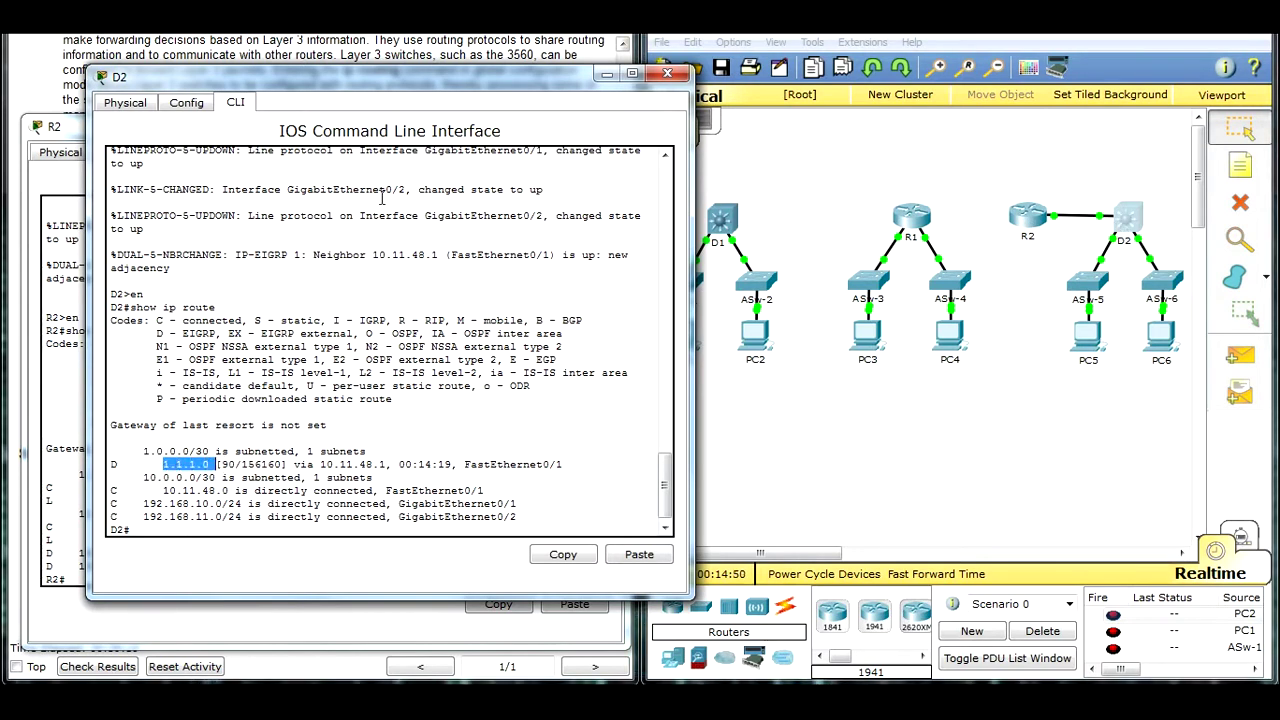
Bring R2's console forward, minimize D2's console, and select ASw-5, ASw-6, PC5 and PC6
{"action": "left_click_drag", "start_coordinate": [387, 81], "coordinate": [932, 77]}
{"action": "left_click_drag", "start_coordinate": [392, 124], "coordinate": [496, 88]}
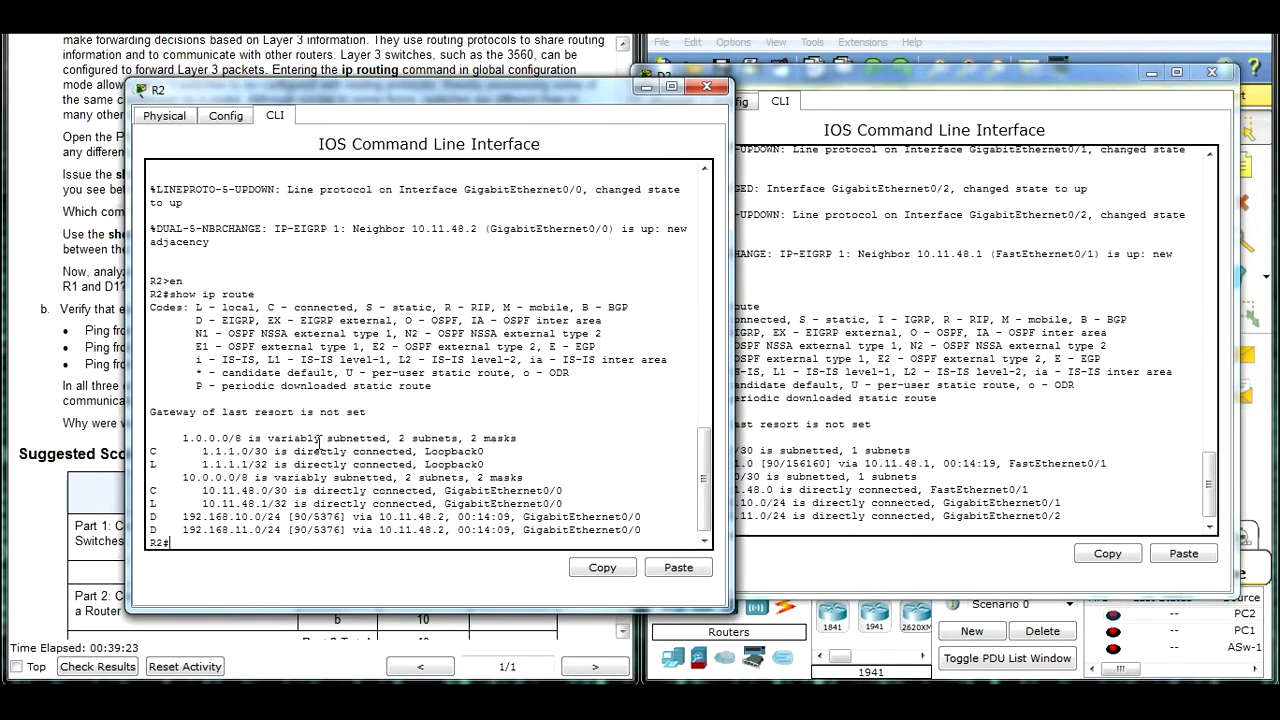
{"action": "left_click", "coordinate": [1150, 72]}
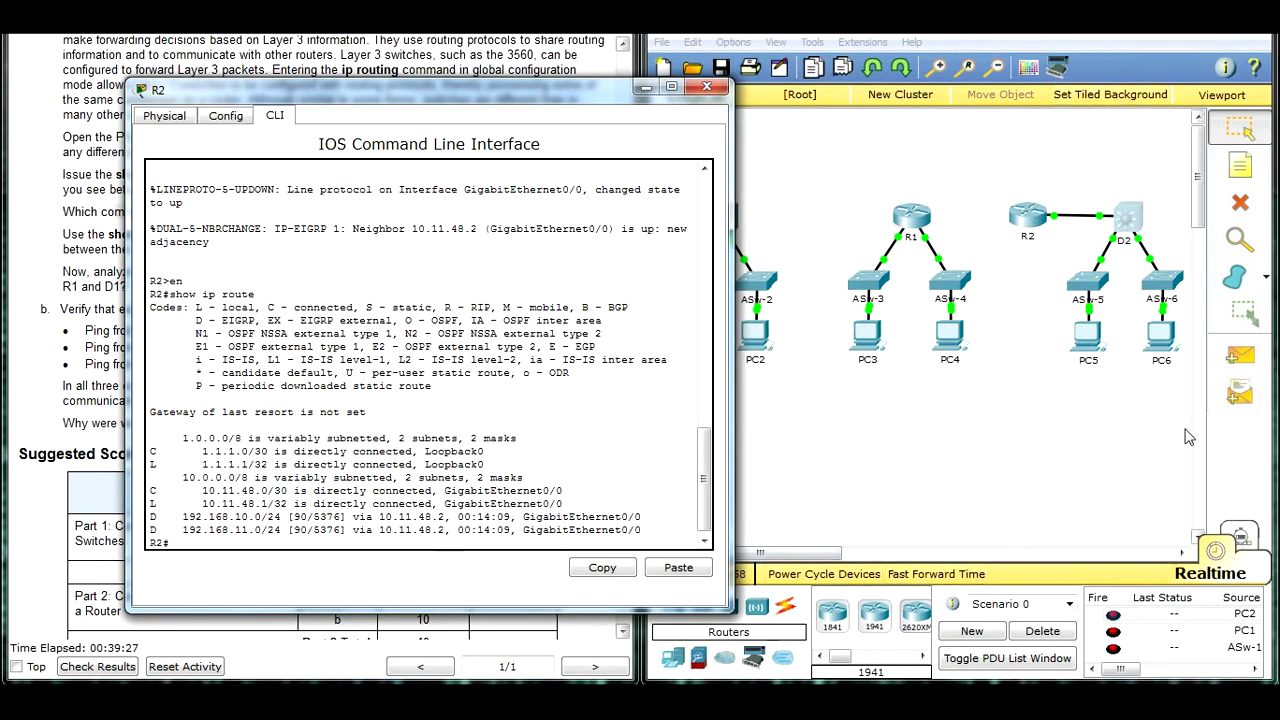
{"action": "left_click_drag", "start_coordinate": [1184, 429], "coordinate": [1064, 264]}
Highlight R2's two EIGRP-learned routes, then minimize R2's console
{"action": "left_click", "coordinate": [207, 504]}
{"action": "left_click_drag", "start_coordinate": [152, 518], "coordinate": [650, 530]}
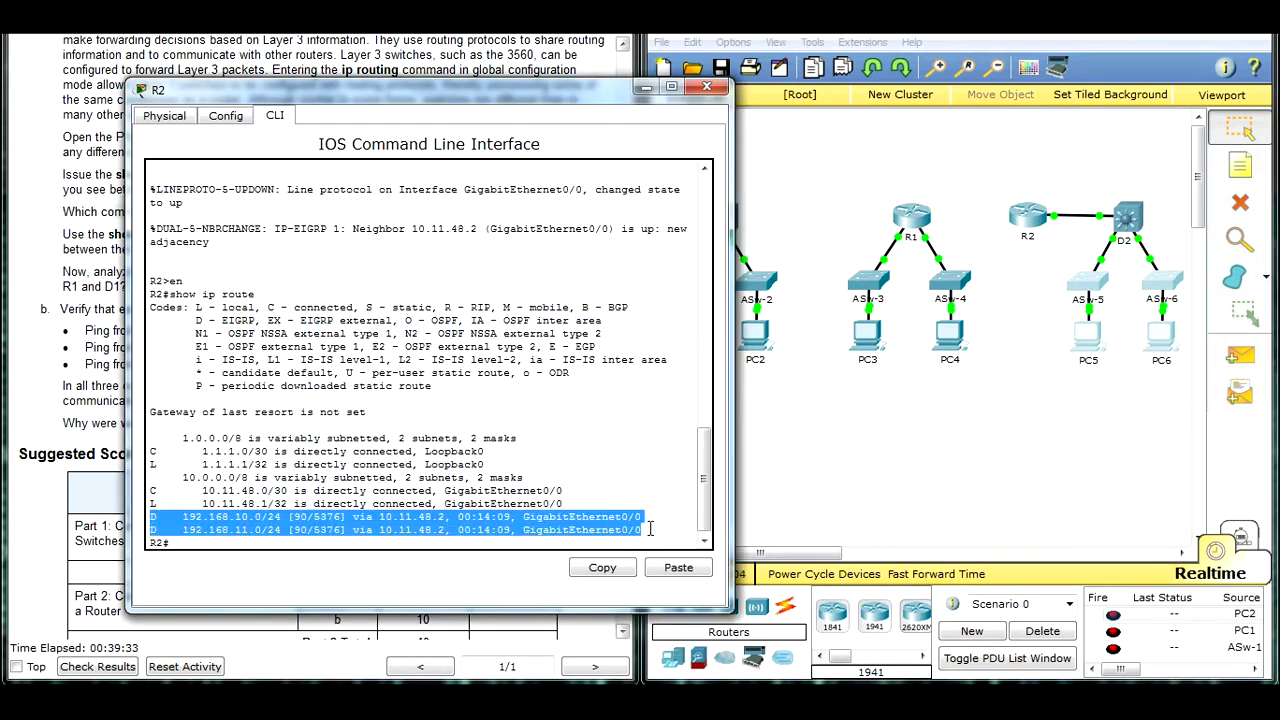
{"action": "left_click_drag", "start_coordinate": [440, 88], "coordinate": [971, 52]}
{"action": "left_click", "coordinate": [1177, 51]}
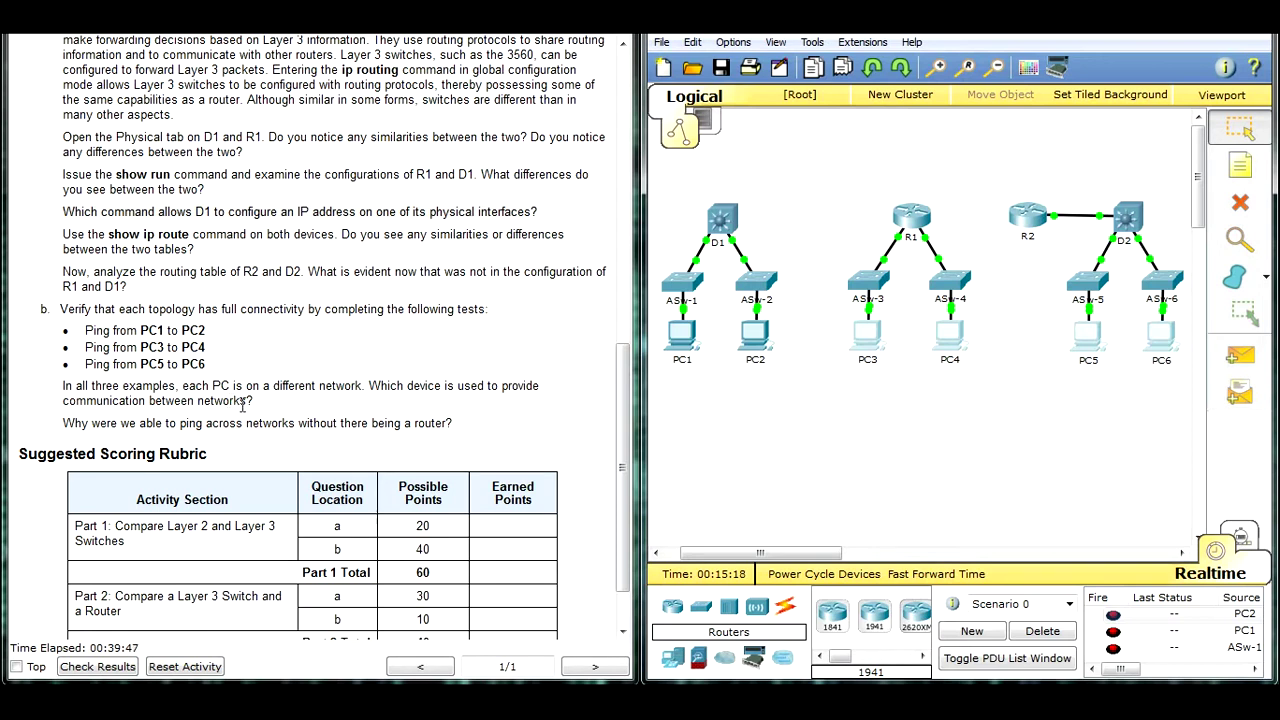
{"action": "left_click_drag", "start_coordinate": [718, 322], "coordinate": [1025, 362]}
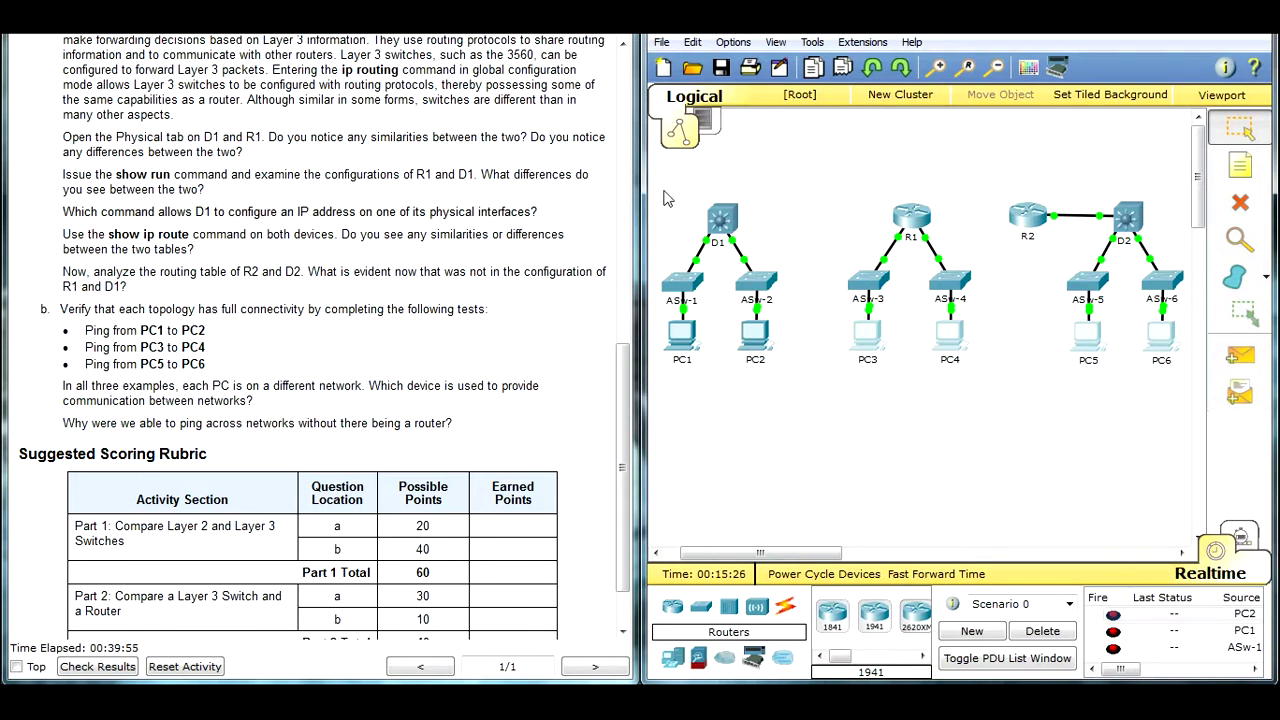
{"action": "left_click_drag", "start_coordinate": [671, 190], "coordinate": [1175, 242]}
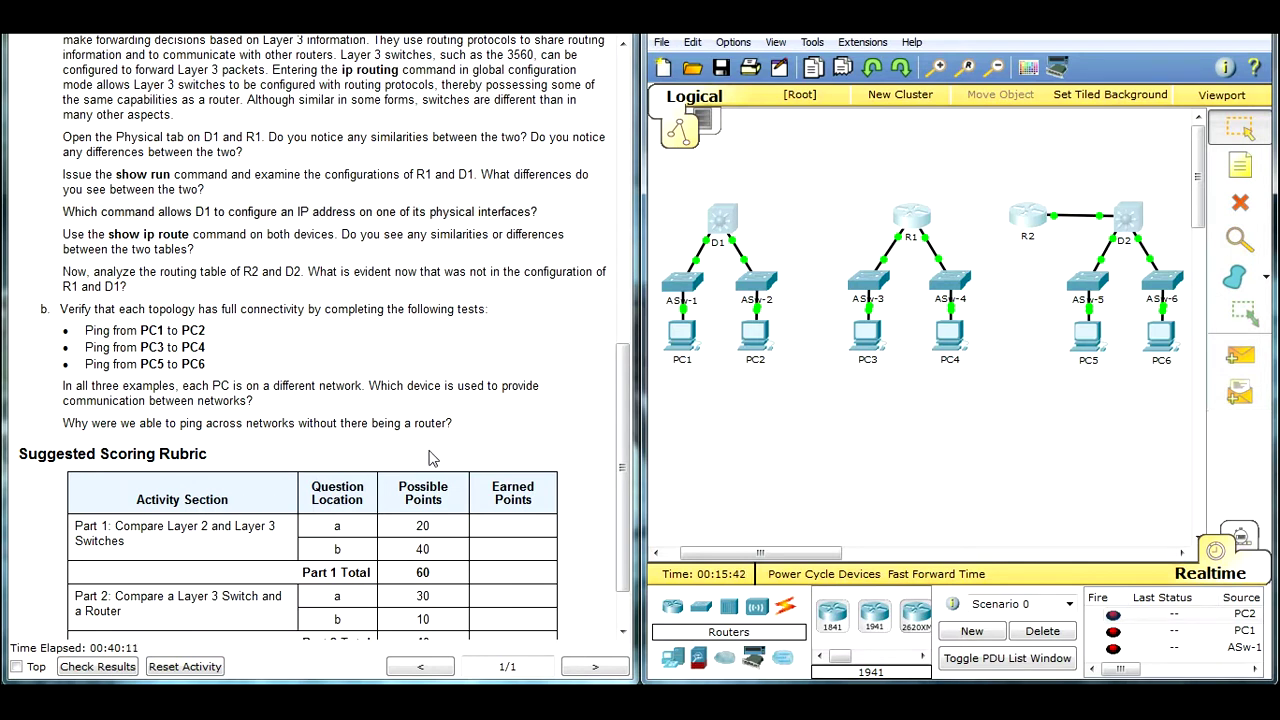
{"action": "left_click_drag", "start_coordinate": [679, 183], "coordinate": [762, 256]}
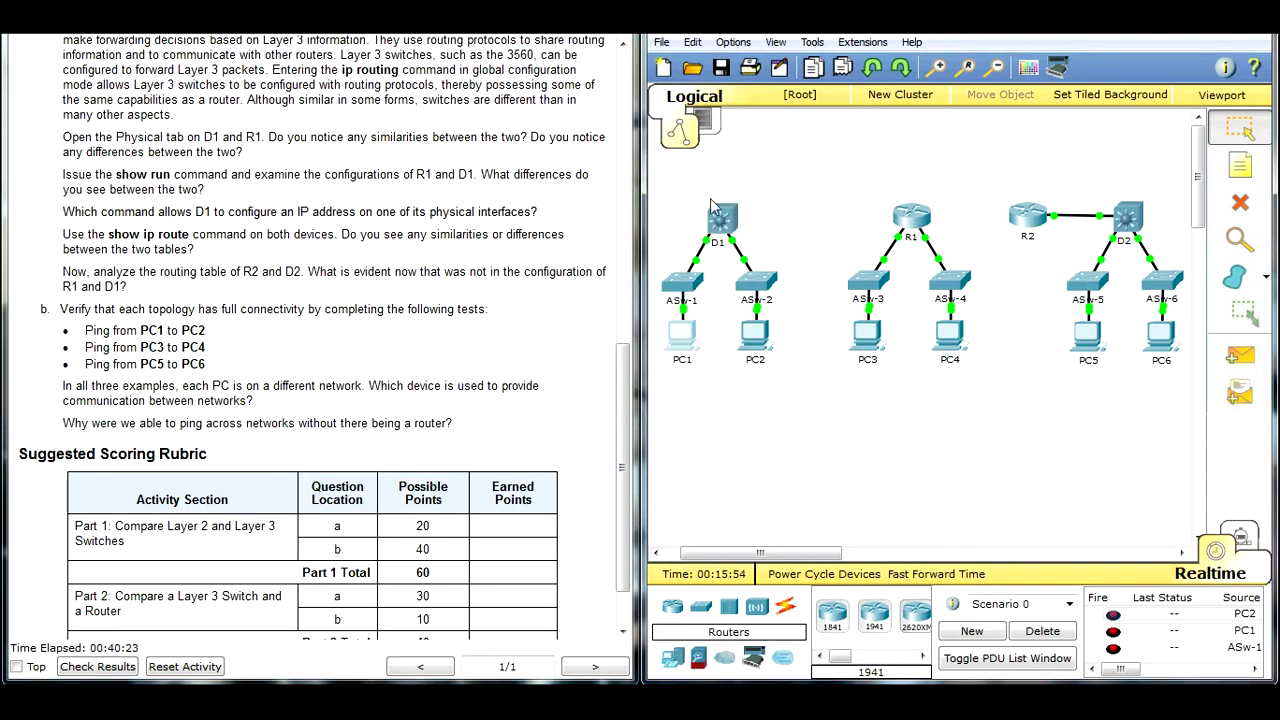
{"action": "left_click_drag", "start_coordinate": [686, 184], "coordinate": [746, 218]}
{"action": "left_click_drag", "start_coordinate": [899, 206], "coordinate": [940, 250]}
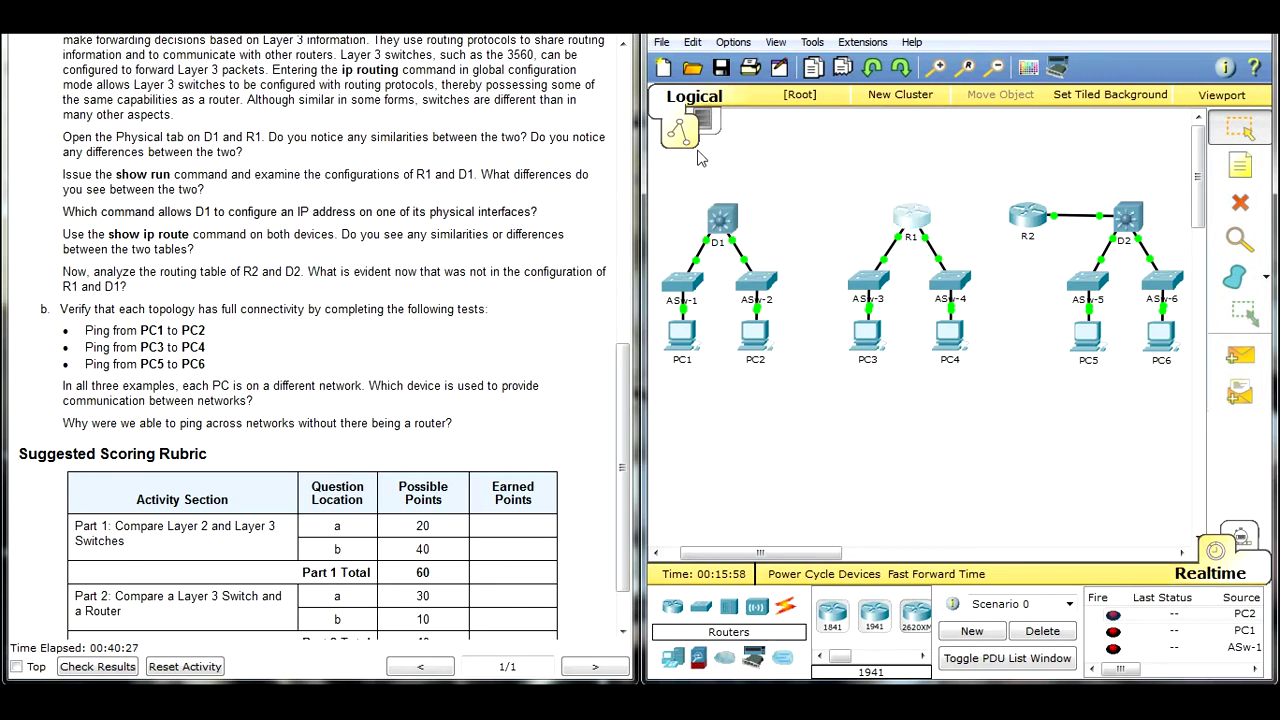
{"action": "left_click_drag", "start_coordinate": [693, 178], "coordinate": [760, 257]}
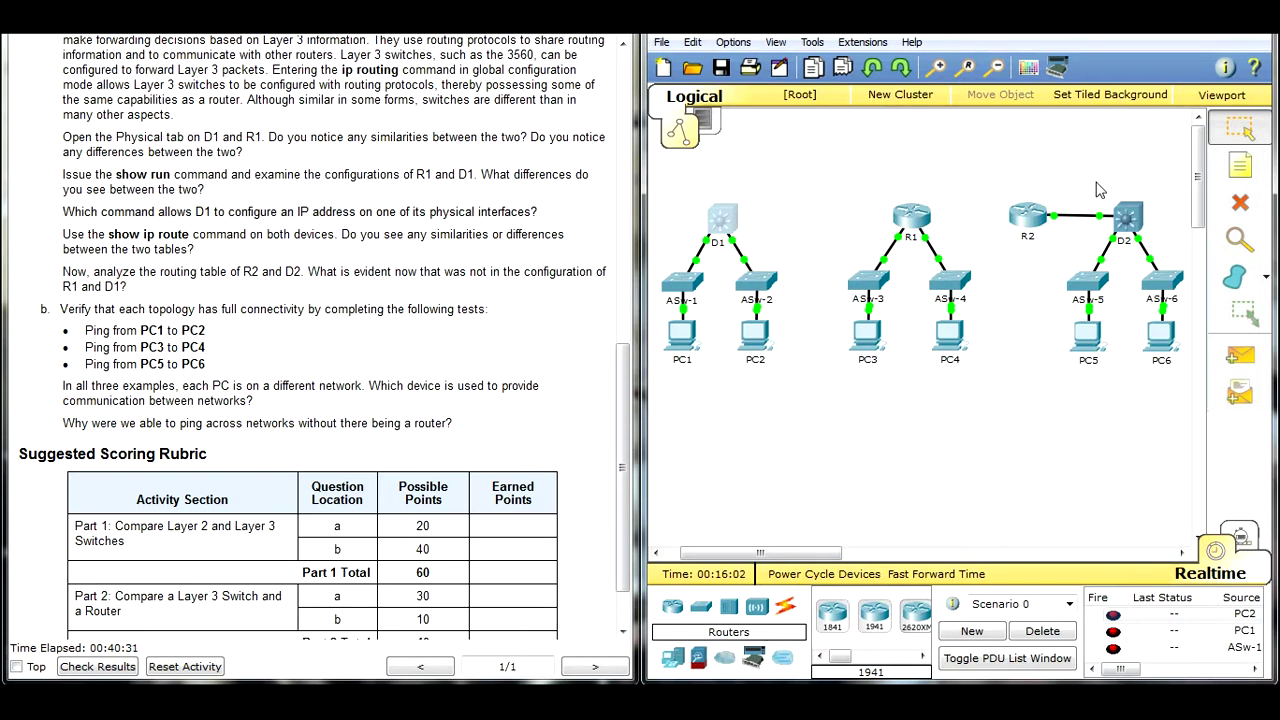
{"action": "left_click_drag", "start_coordinate": [1088, 380], "coordinate": [1092, 336]}
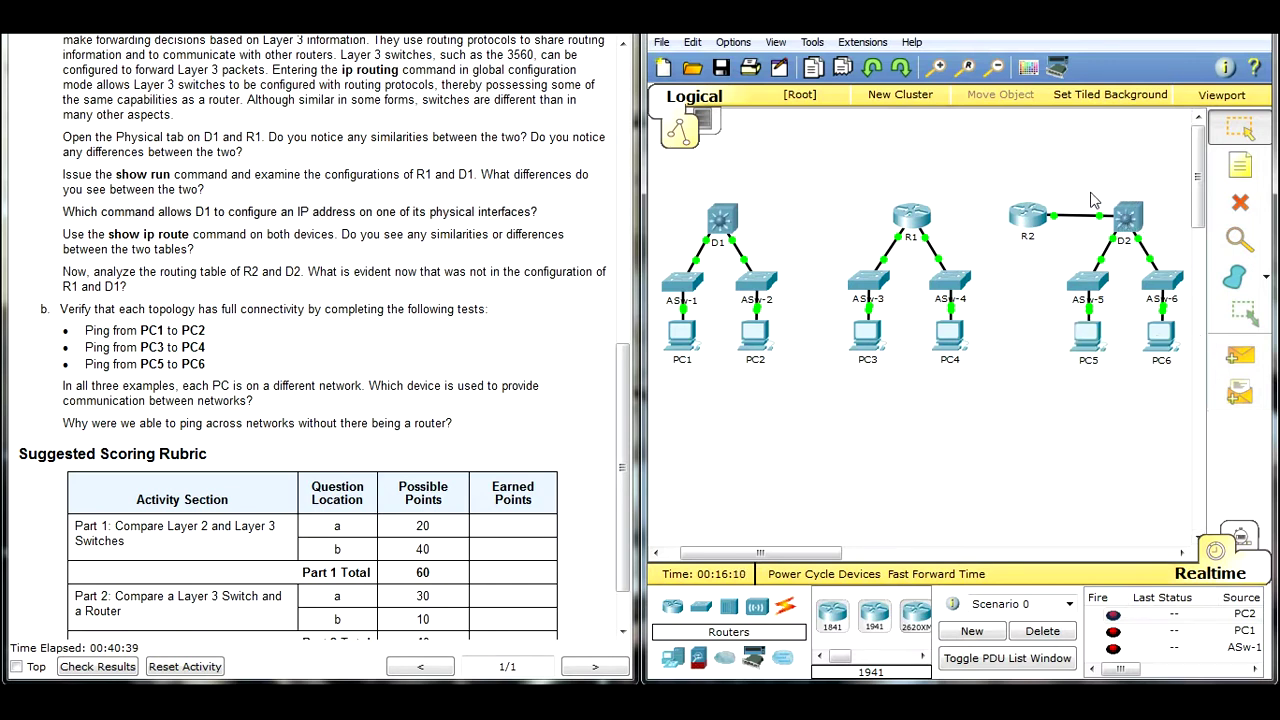
{"action": "left_click_drag", "start_coordinate": [1062, 195], "coordinate": [990, 240]}
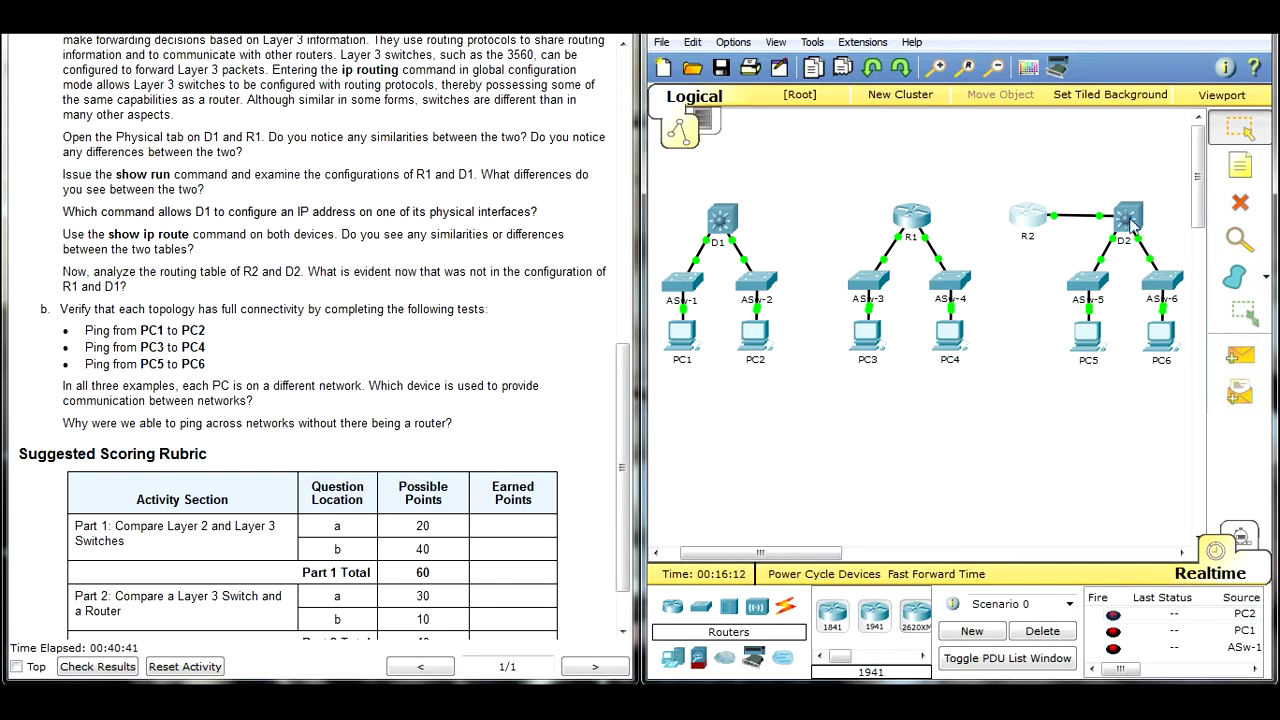
{"action": "left_click_drag", "start_coordinate": [1103, 172], "coordinate": [1157, 249]}
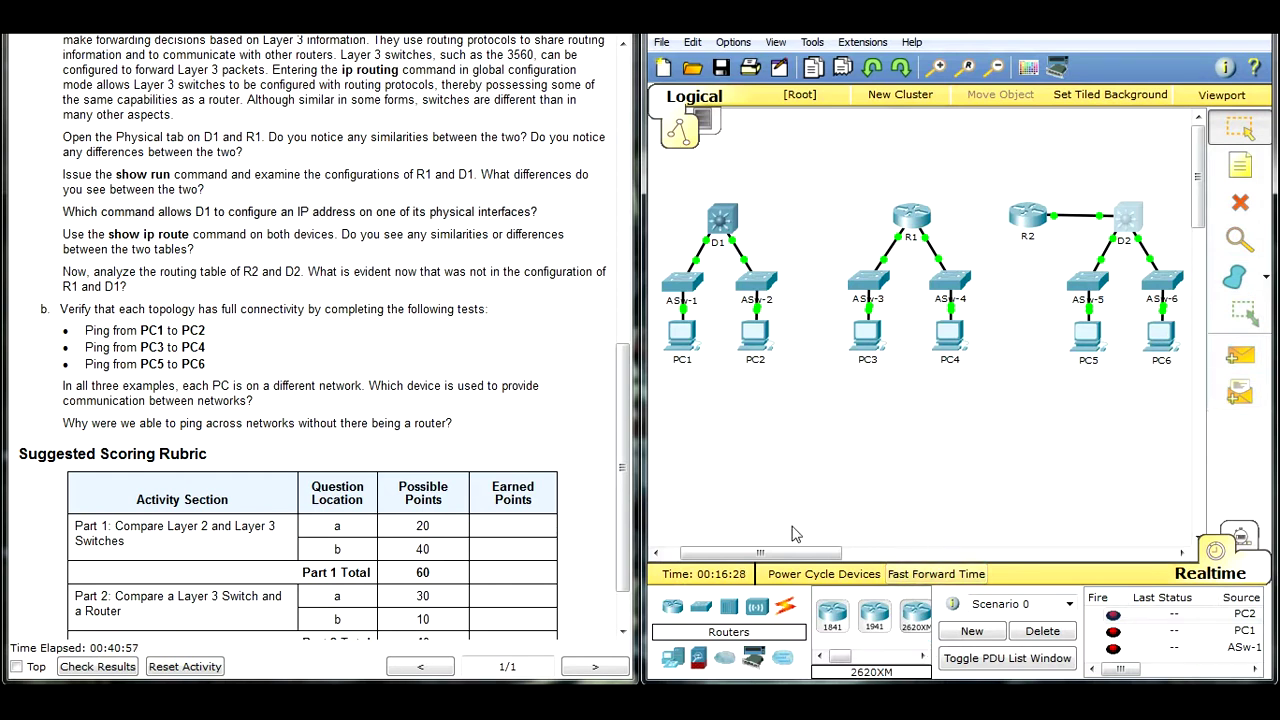
Scroll the instructions down to show the full 100-point Suggested Scoring Rubric table
{"action": "left_click", "coordinate": [390, 368]}
{"action": "scroll", "coordinate": [371, 418], "scroll_direction": "down", "scroll_amount": 2}
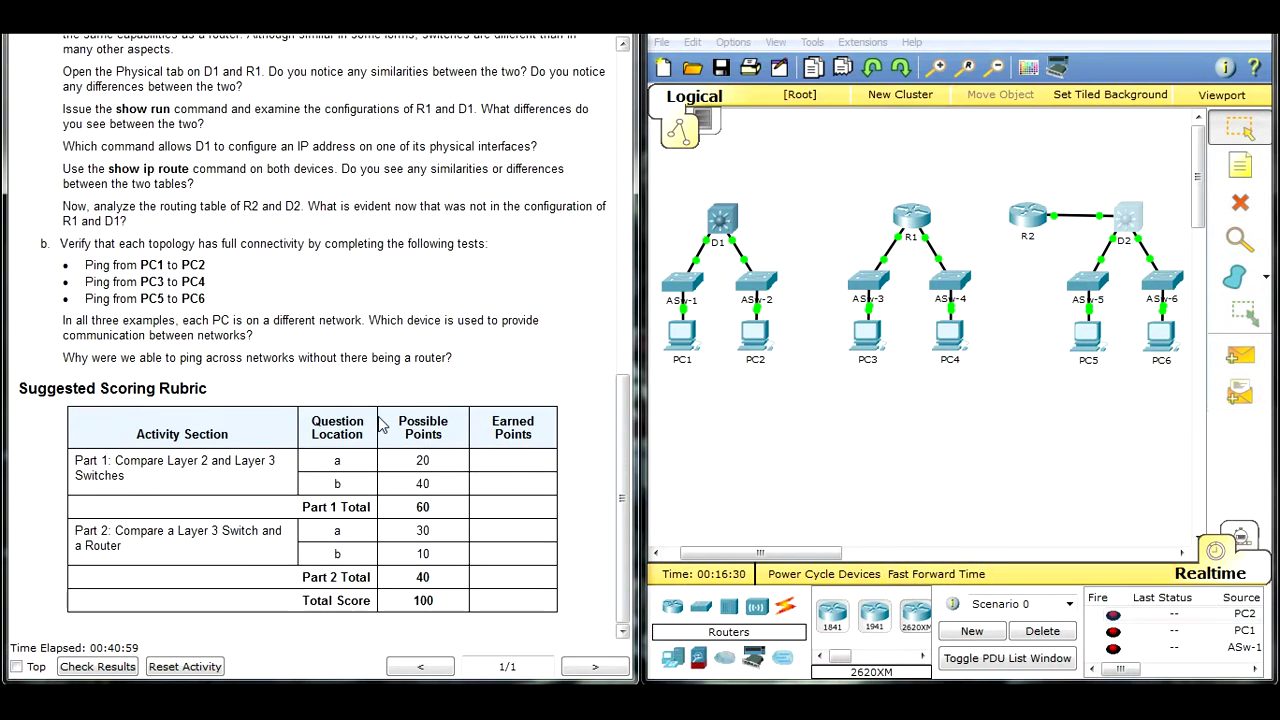